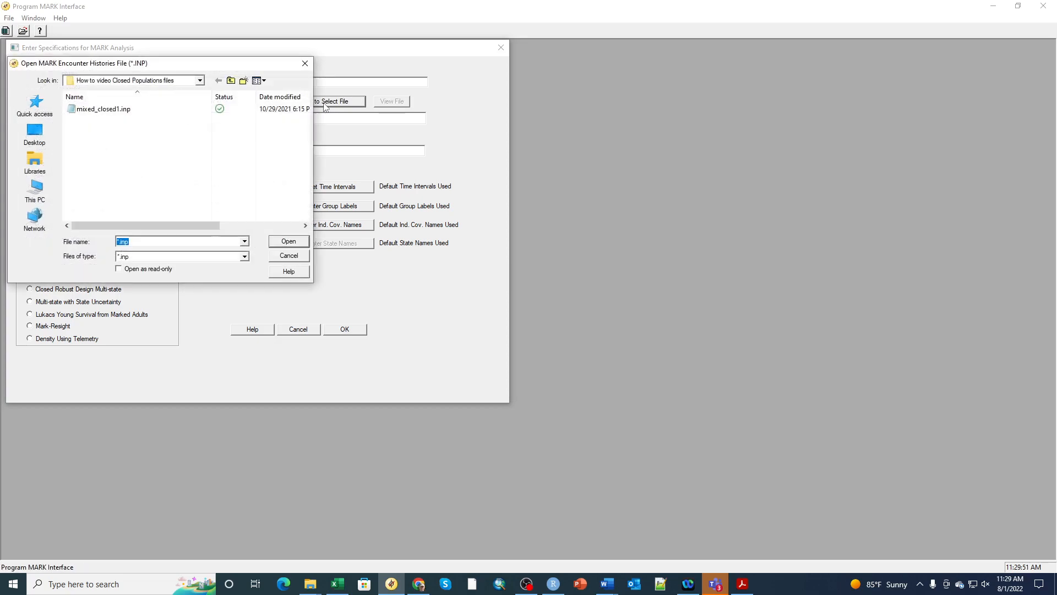
# Load mixed_closed1.inp as the encounter histories file and title the data set "Mixed closed 1".
pyautogui.click(115, 109)
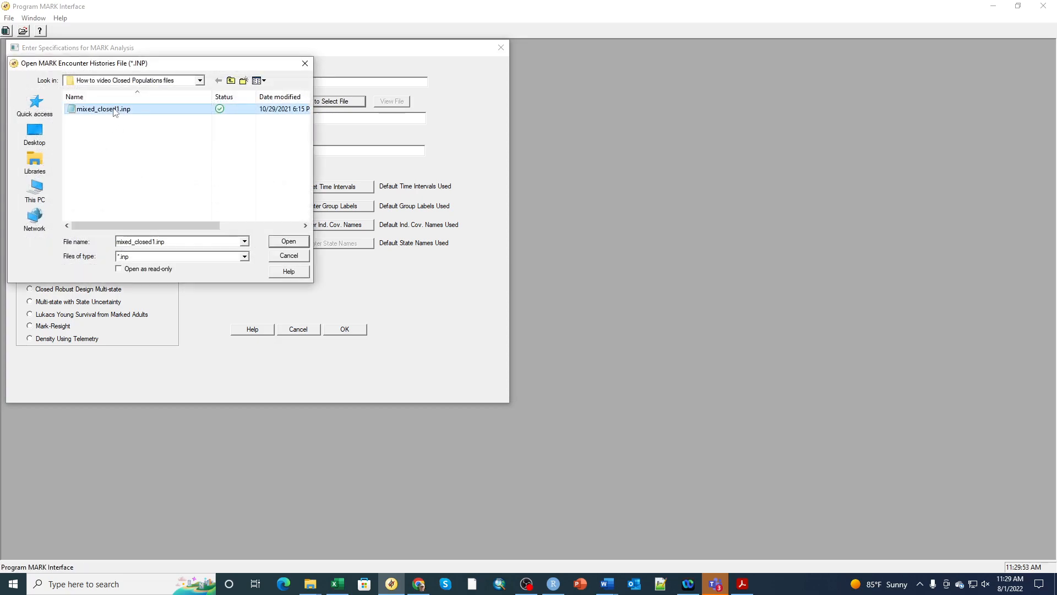
pyautogui.click(289, 242)
pyautogui.click(267, 82)
pyautogui.write('Mi')
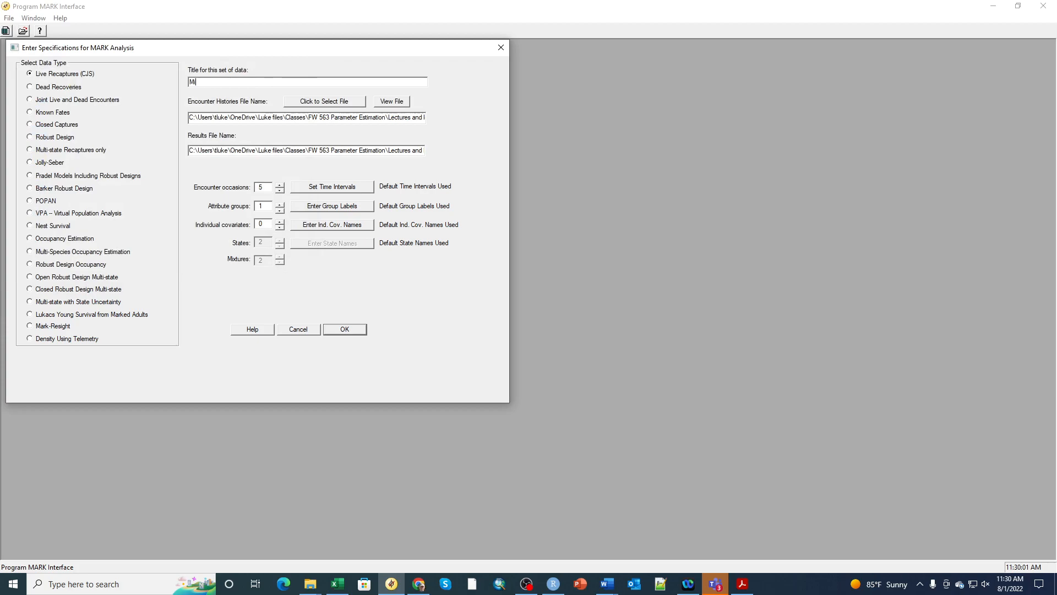
pyautogui.write('xed closed 1')
# Set the data type to Closed Captures with the Full Likelihood p and c option.
pyautogui.click(30, 126)
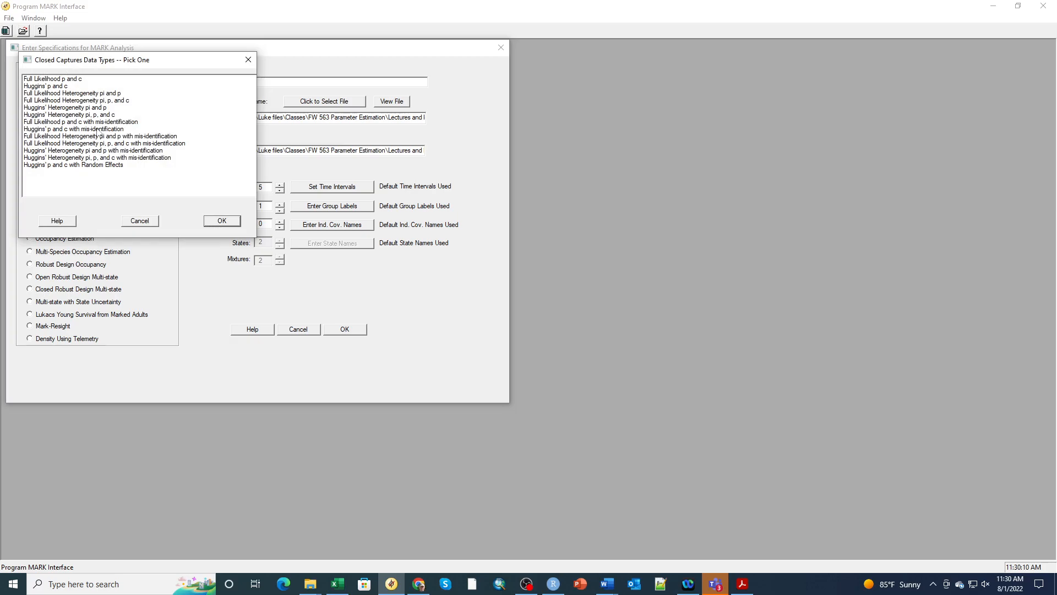
pyautogui.click(65, 79)
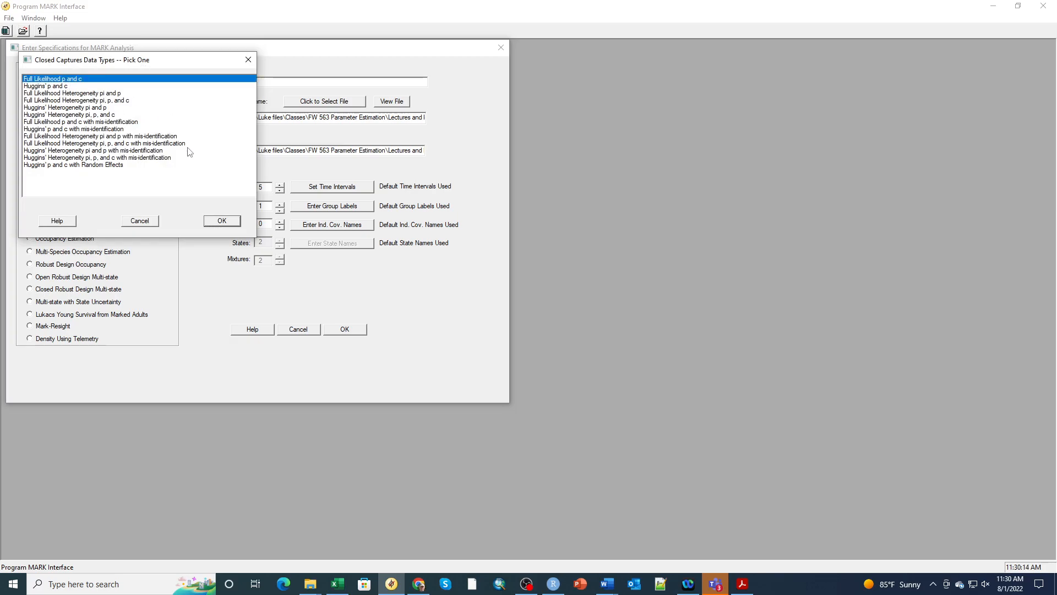
pyautogui.click(222, 221)
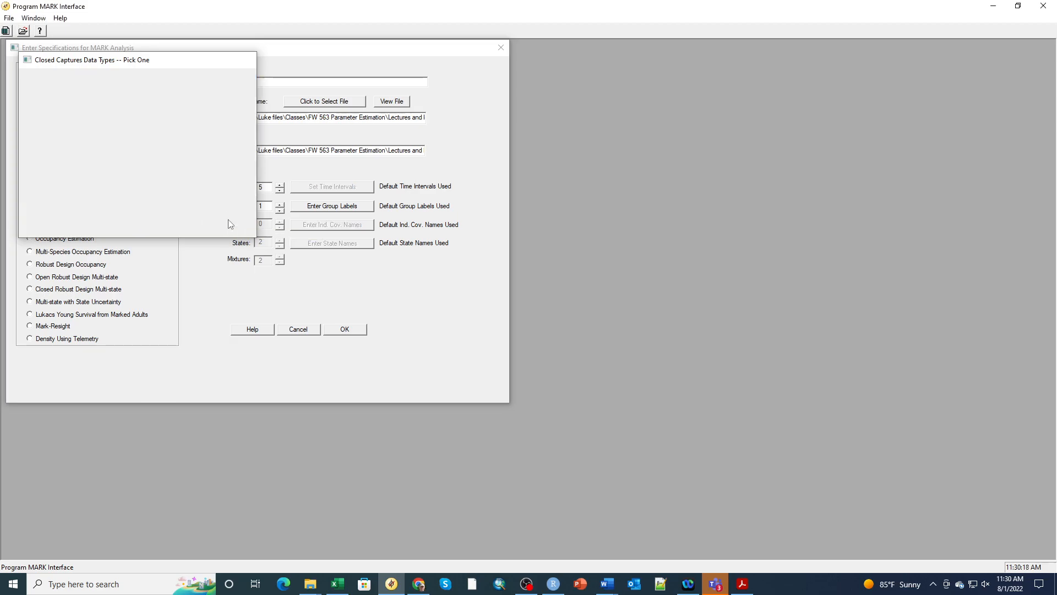
# Check the encounter histories in the input file, and create the analysis with 9 encounter occasions.
pyautogui.click(402, 103)
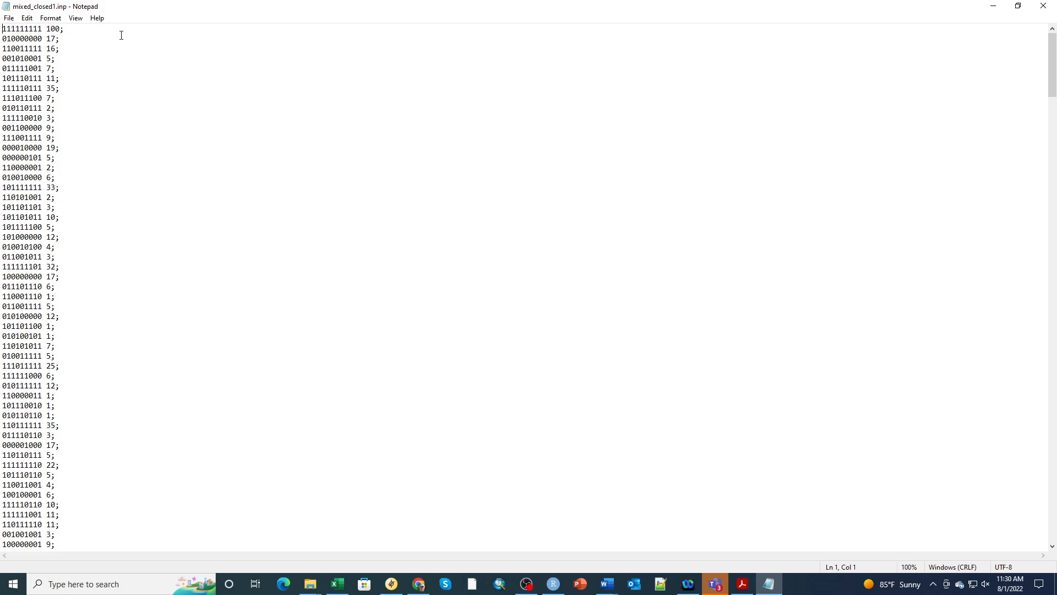
pyautogui.click(1043, 5)
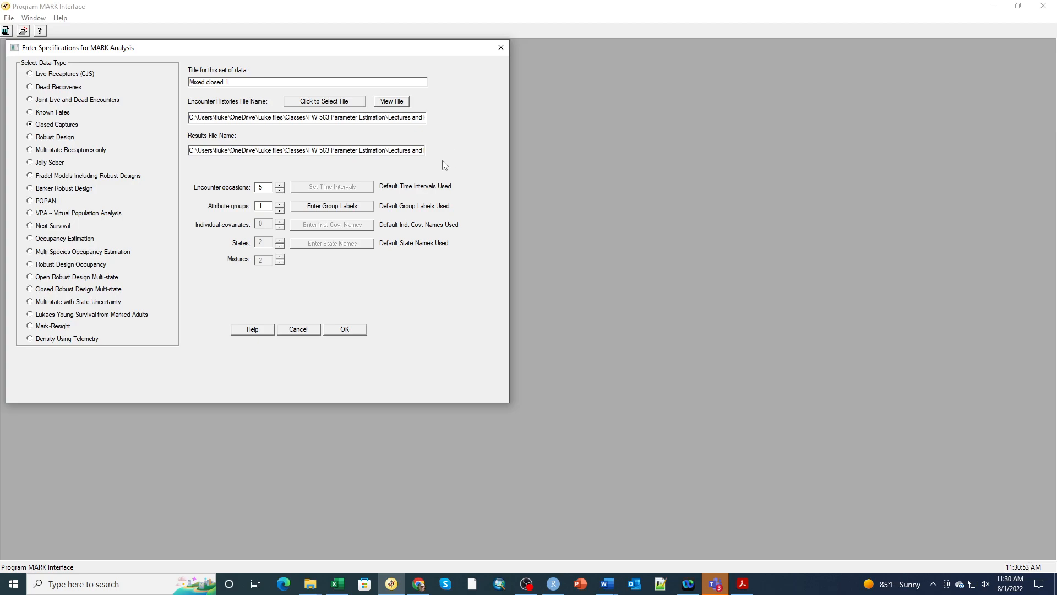
pyautogui.click(280, 185)
pyautogui.click(280, 185)
pyautogui.click(280, 185)
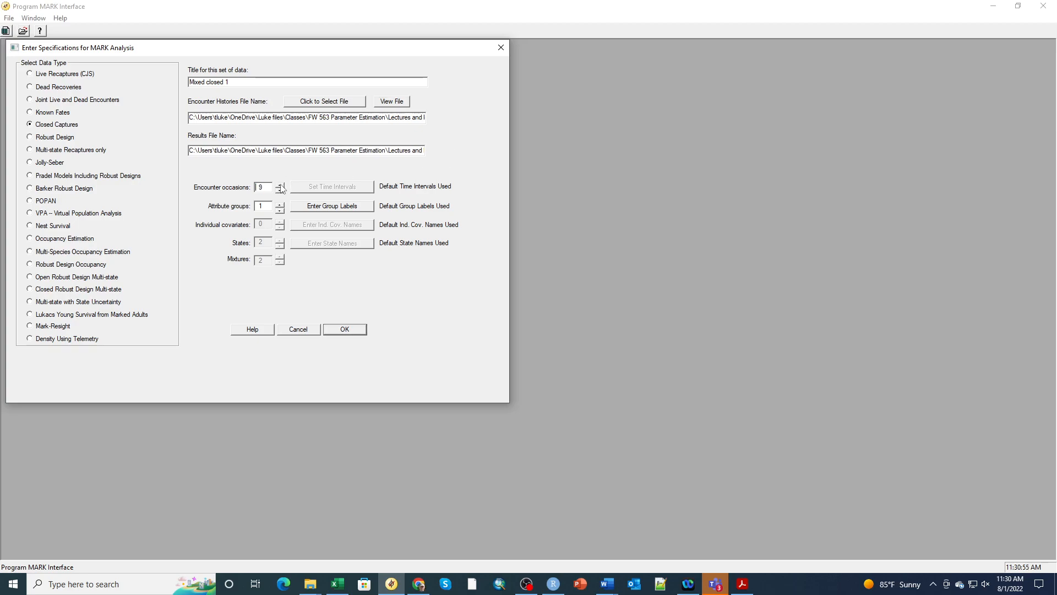
pyautogui.click(346, 330)
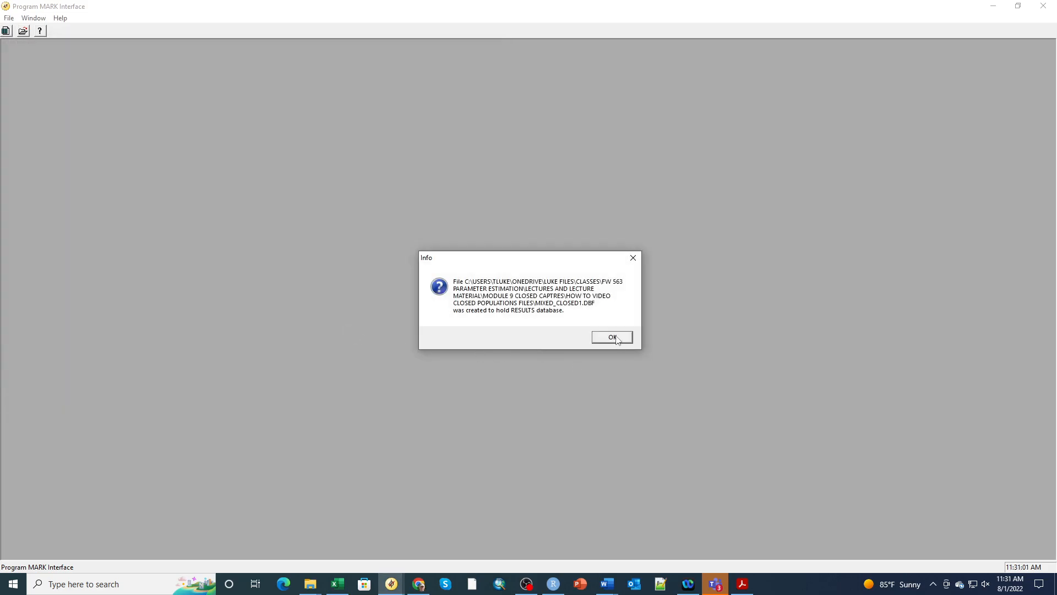
pyautogui.click(617, 338)
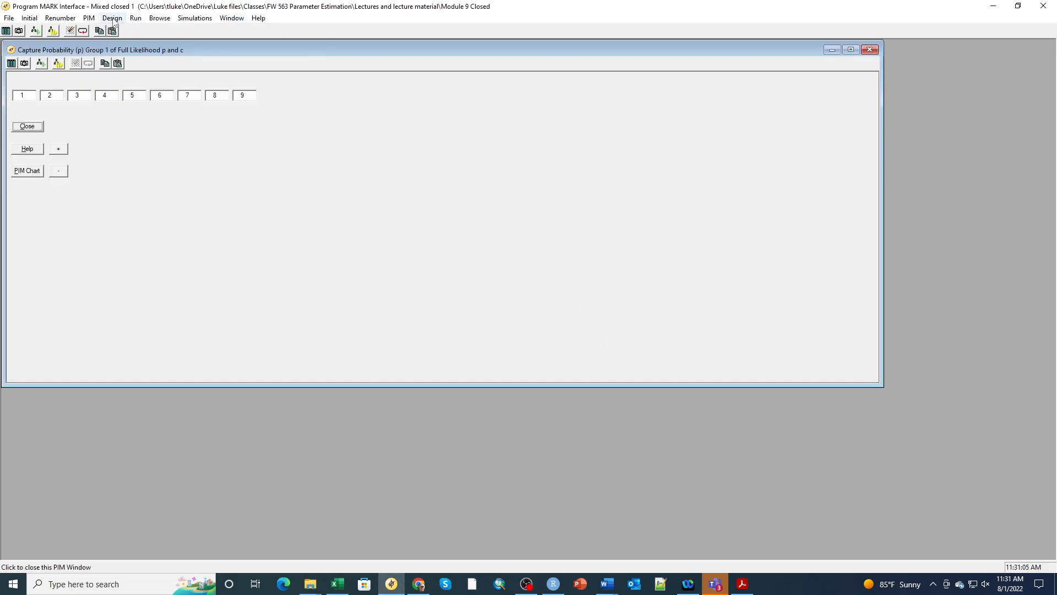
# Open the parameter index matrices for recapture probability (c) and never encountered (f0), and tile all matrix windows side by side.
pyautogui.click(88, 18)
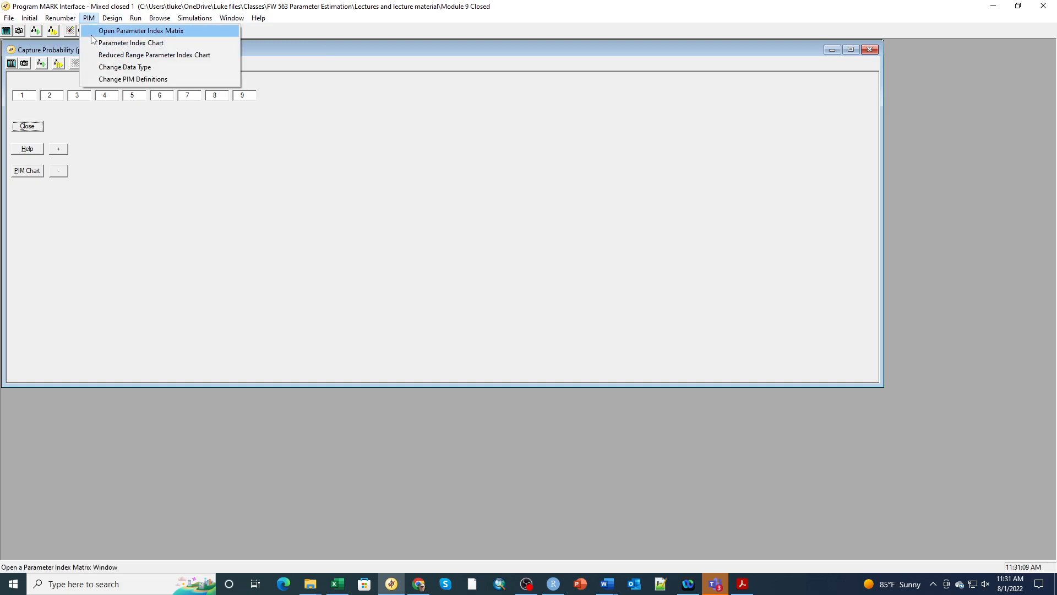
pyautogui.click(91, 32)
pyautogui.click(93, 61)
pyautogui.click(88, 68)
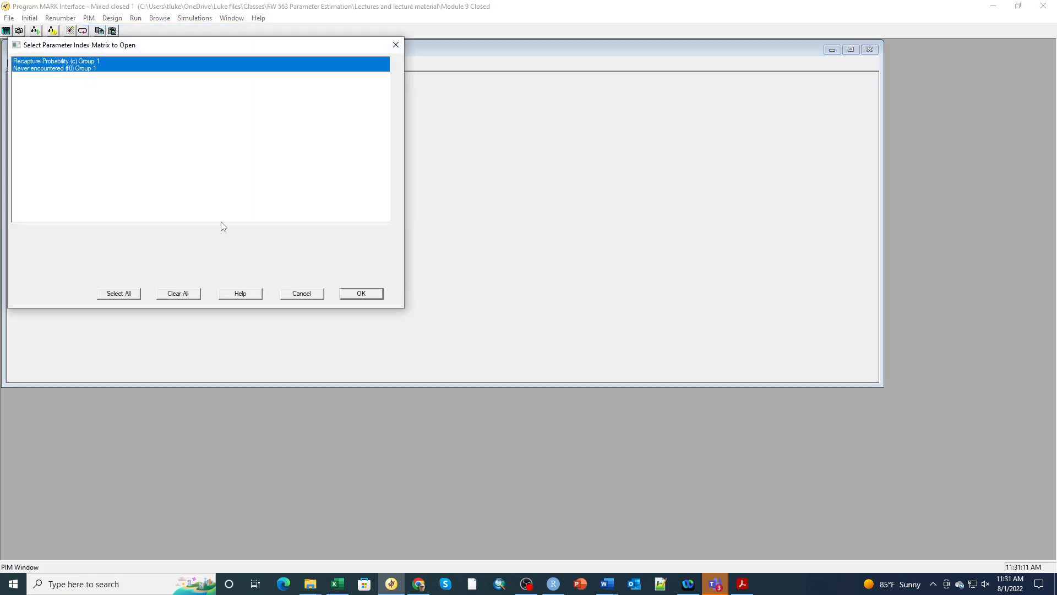
pyautogui.click(359, 296)
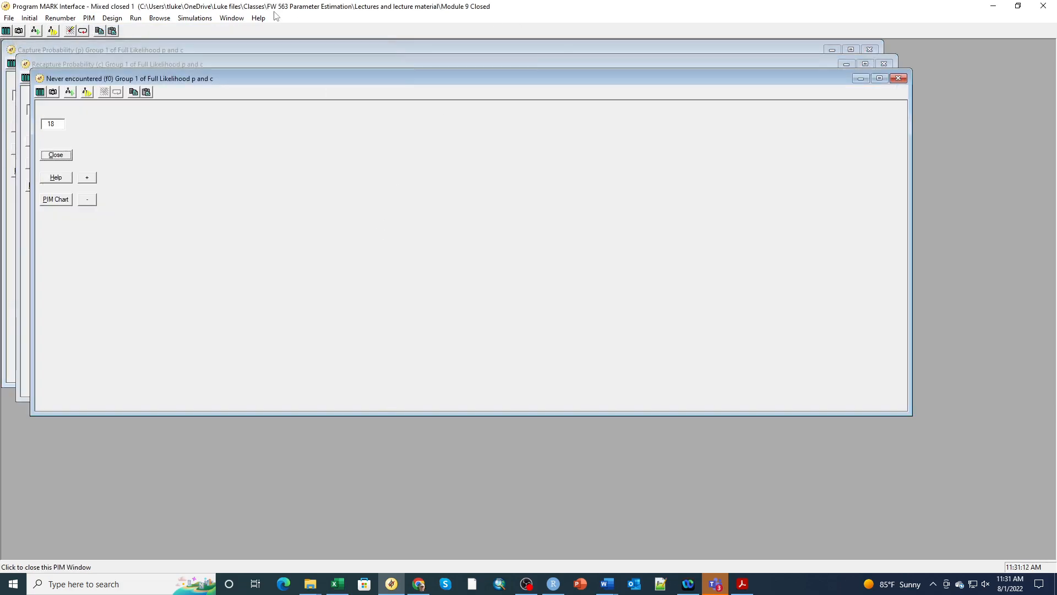
pyautogui.click(232, 18)
pyautogui.click(240, 44)
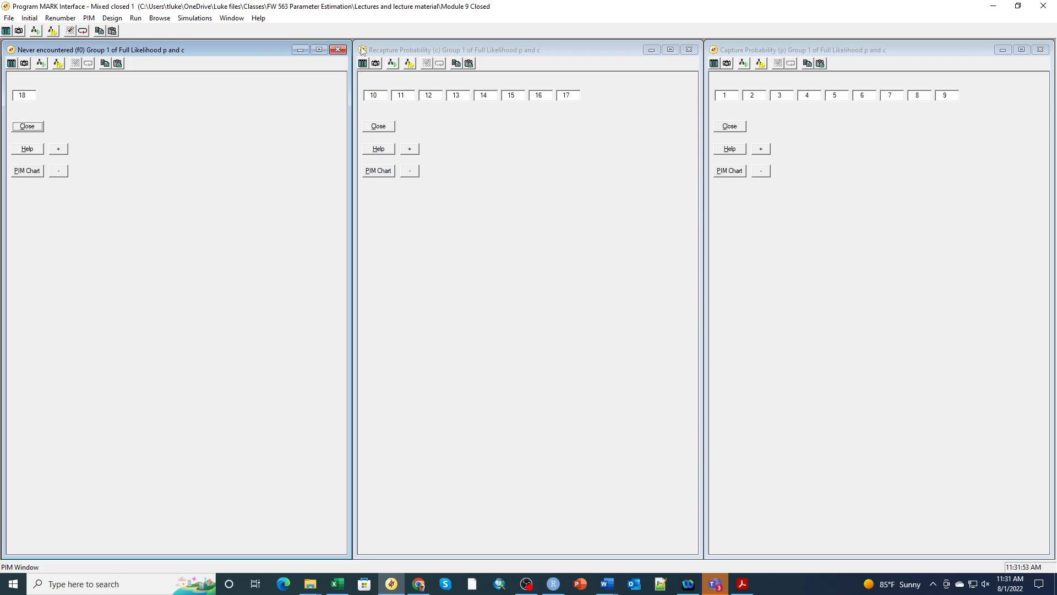
# Open the parameter index chart and run the current model as f(0),p(t),c(t), using an identity design matrix and appending its output to the database.
pyautogui.click(90, 19)
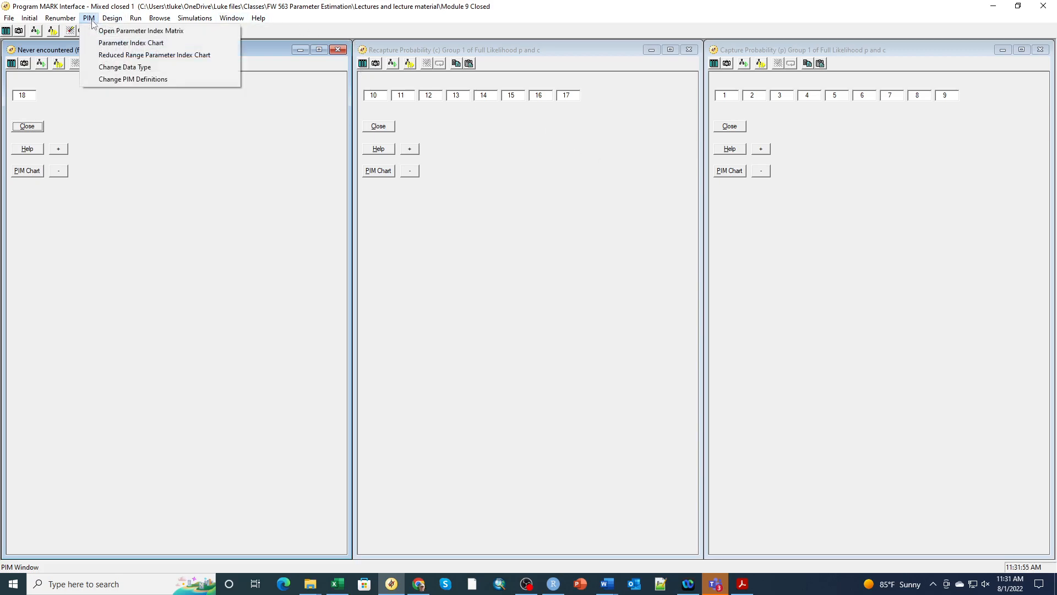
pyautogui.click(104, 42)
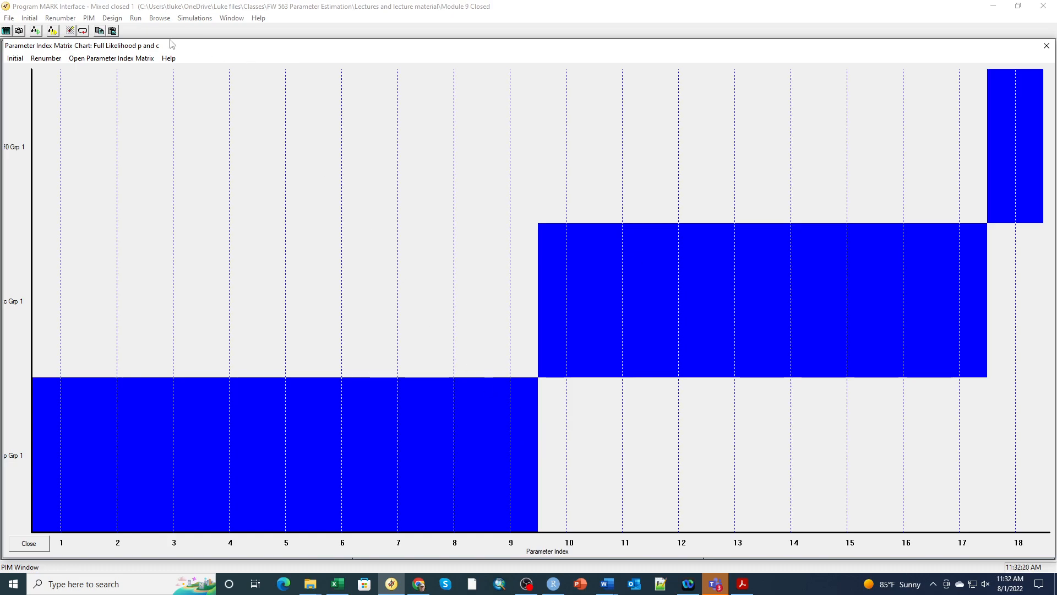
pyautogui.click(135, 20)
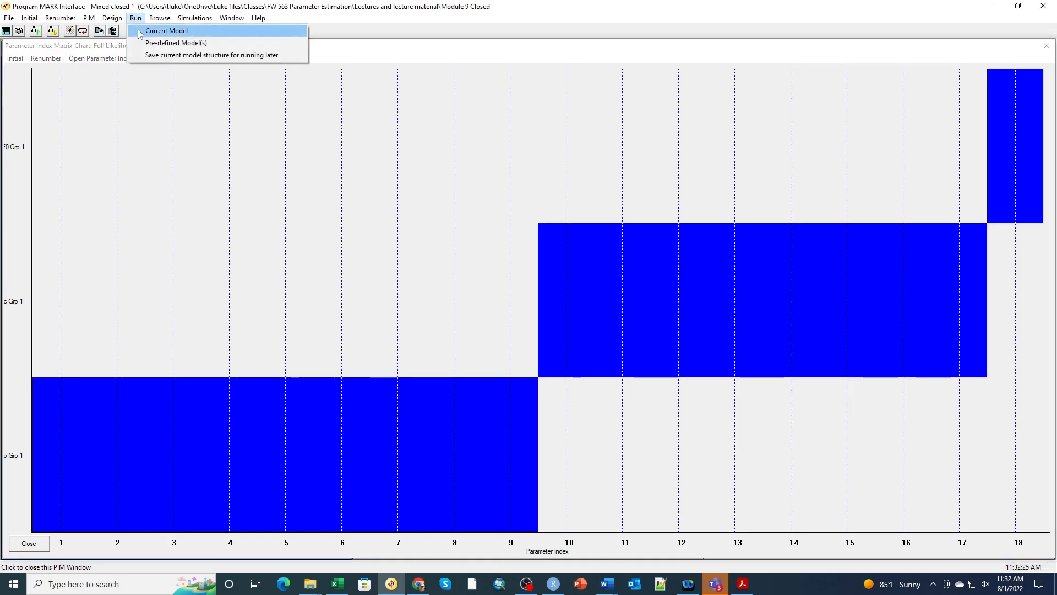
pyautogui.click(165, 31)
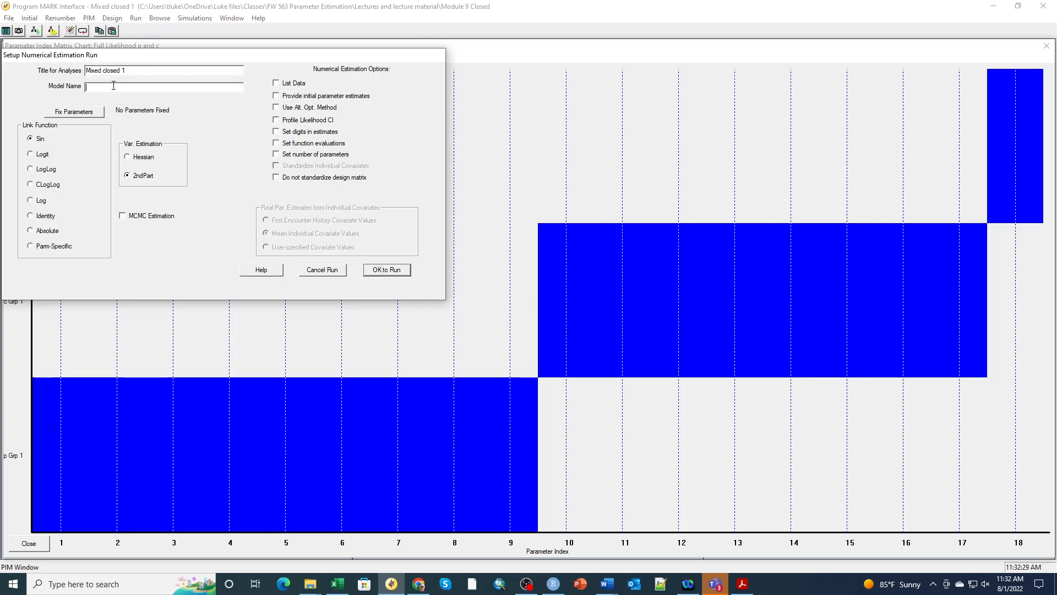
pyautogui.write('f(0),p(t),c(t)')
pyautogui.click(391, 271)
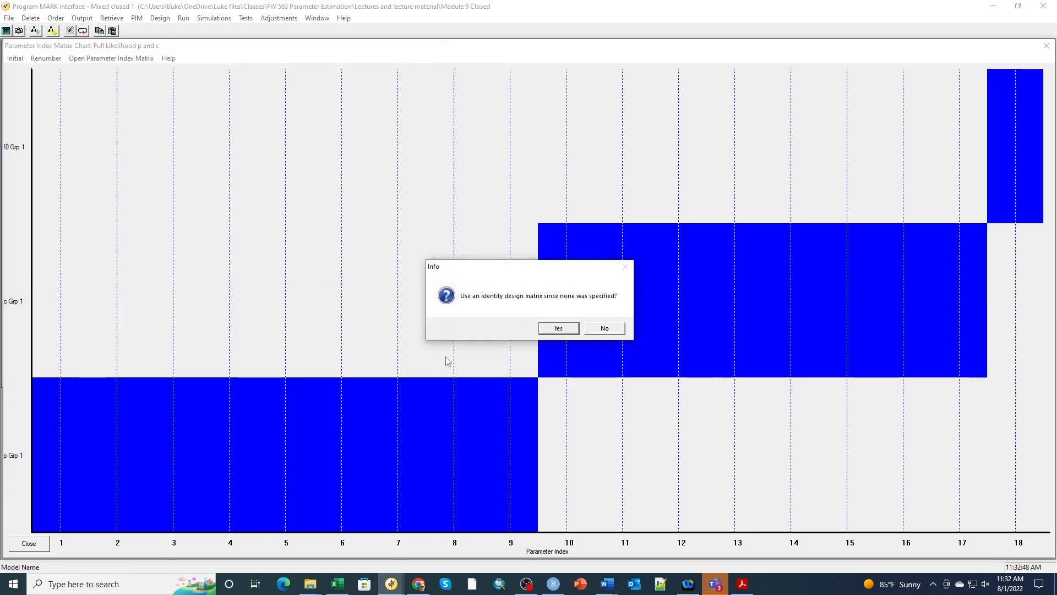
pyautogui.click(562, 334)
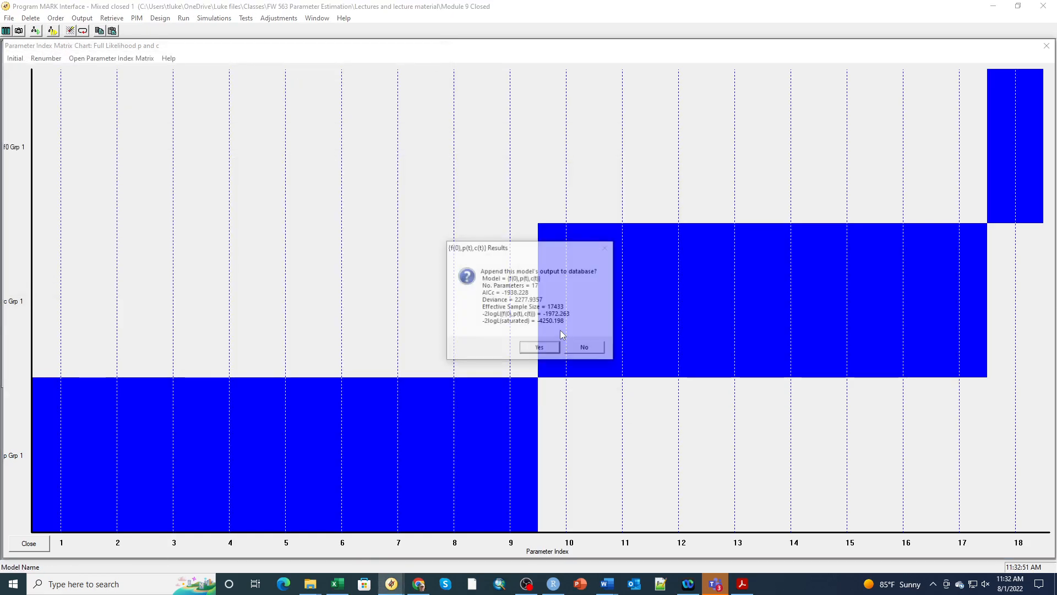
pyautogui.click(542, 347)
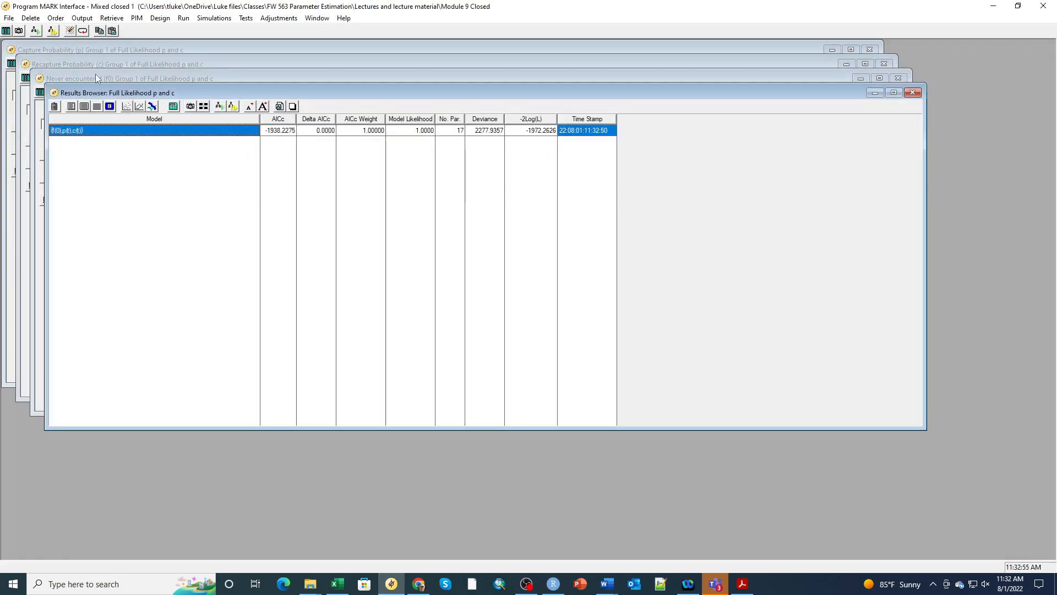
# Review the real parameter estimates of the f(0),p(t),c(t) model, highlighting the rows for parameters 9:p and 18:f0.
pyautogui.click(96, 107)
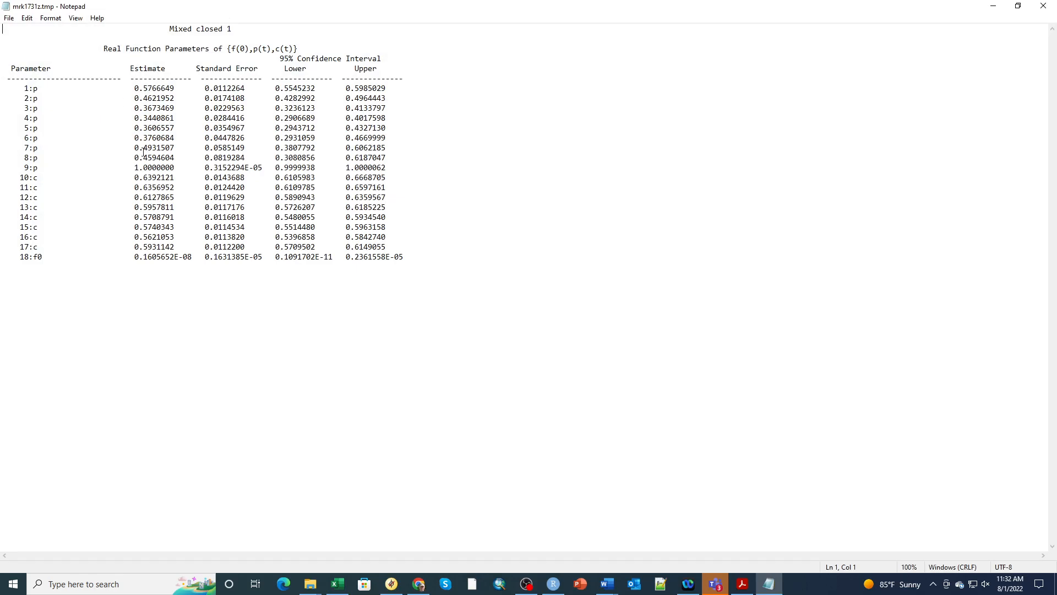
pyautogui.moveTo(23, 168); pyautogui.dragTo(407, 175)
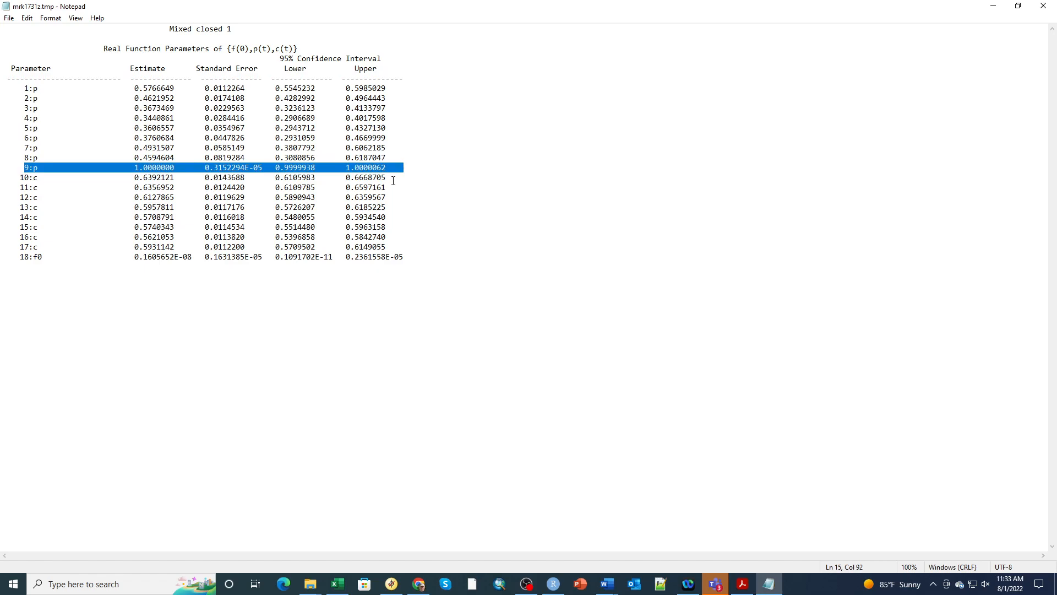
pyautogui.moveTo(16, 259); pyautogui.dragTo(381, 267)
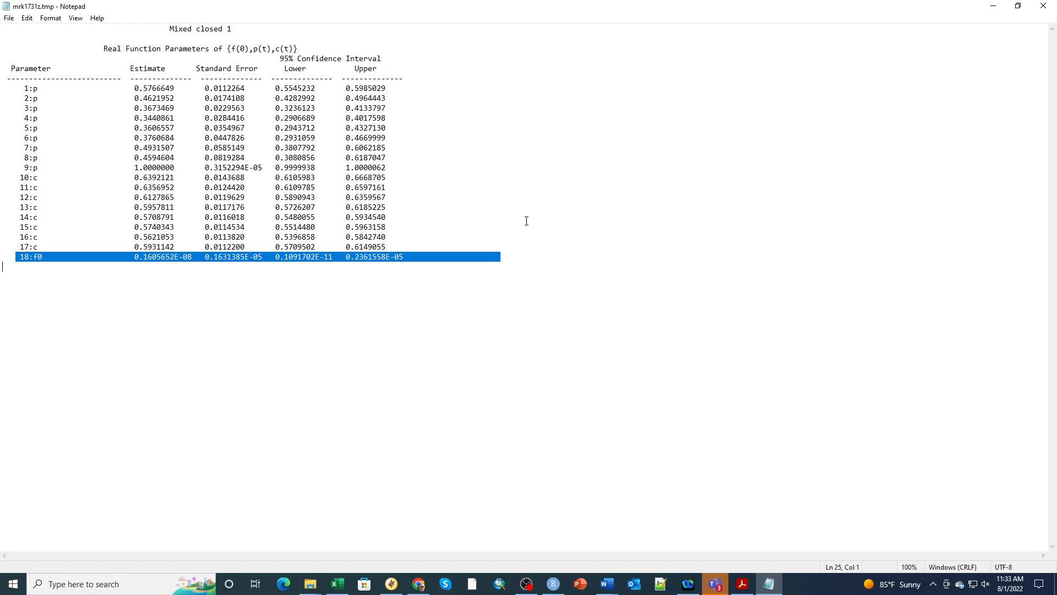
pyautogui.click(1046, 6)
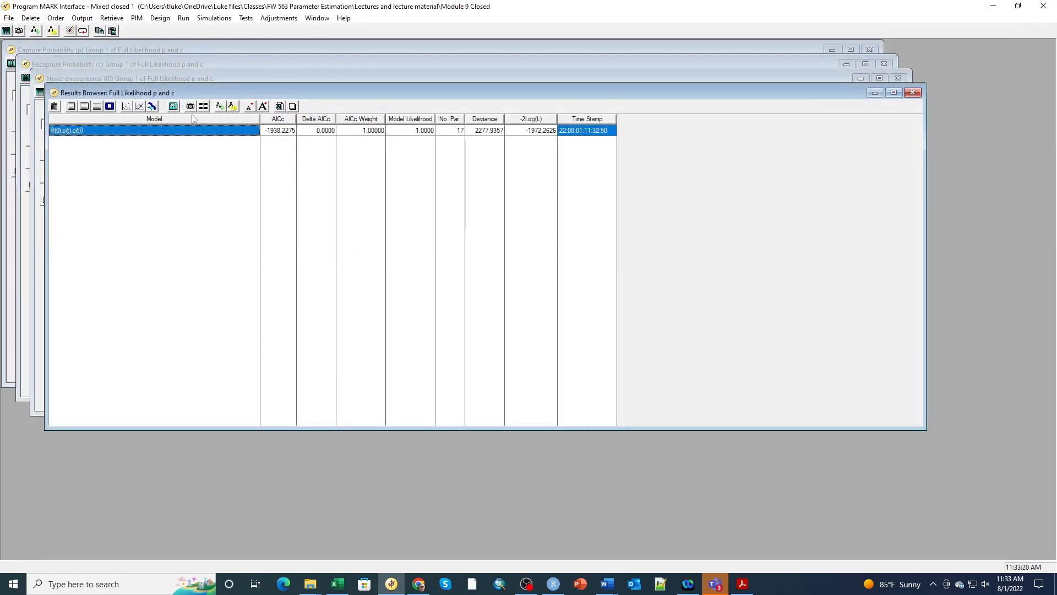
# In the parameter index chart, move the c block onto indices 2 to 9 of p and renumber with overlap.
pyautogui.click(137, 17)
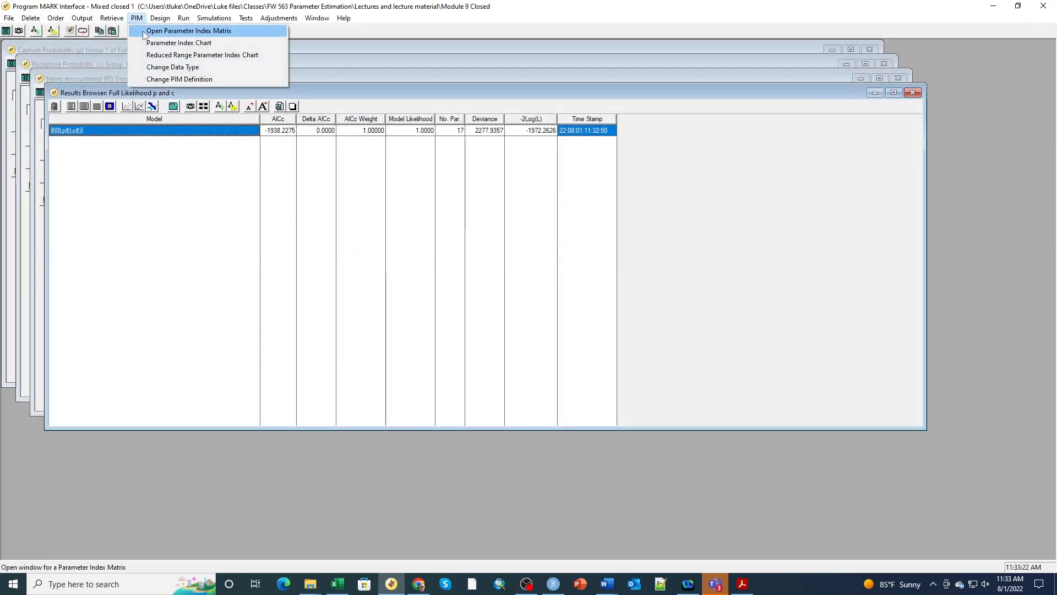
pyautogui.click(145, 43)
pyautogui.moveTo(555, 289); pyautogui.dragTo(104, 286)
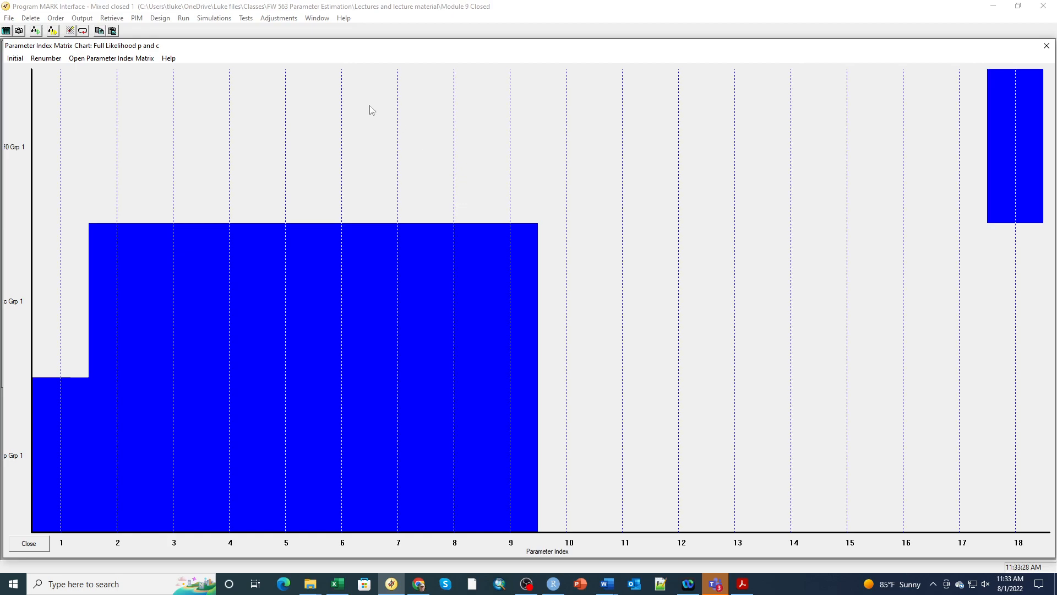
pyautogui.click(46, 59)
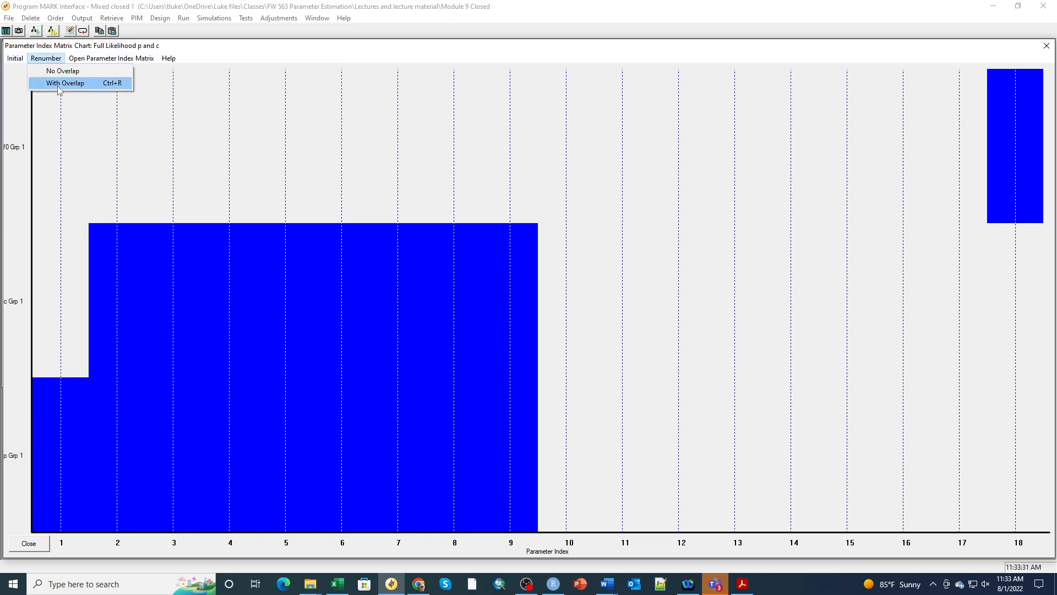
pyautogui.click(58, 84)
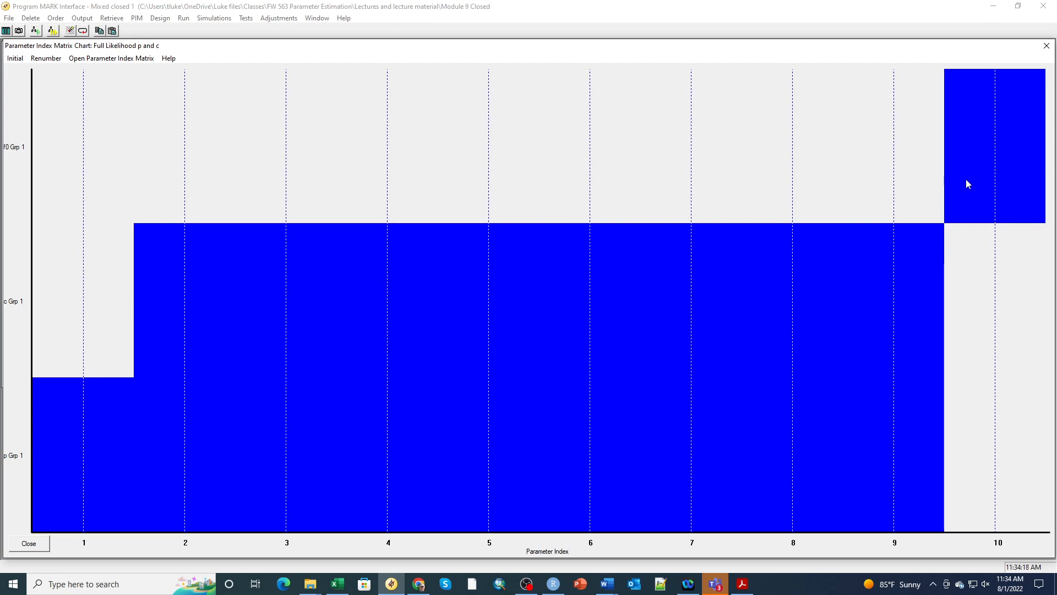
# Run the current model as f(0),p(t)=c(t) with an identity design matrix, append its output to the database, and close the chart.
pyautogui.click(184, 18)
pyautogui.click(214, 43)
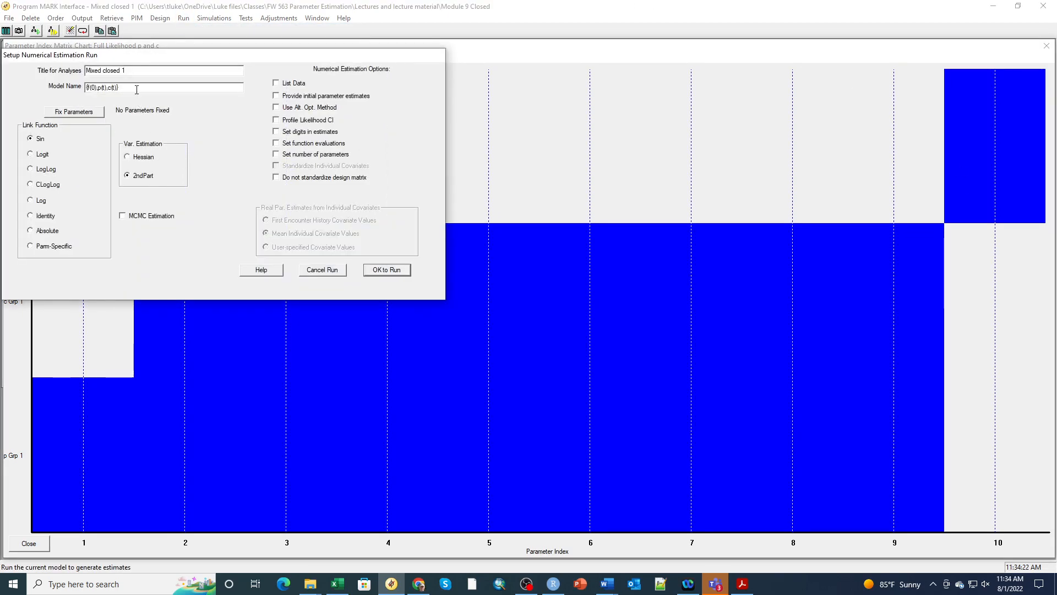
pyautogui.doubleClick(109, 89)
pyautogui.click(107, 87)
pyautogui.press('BackSpace')
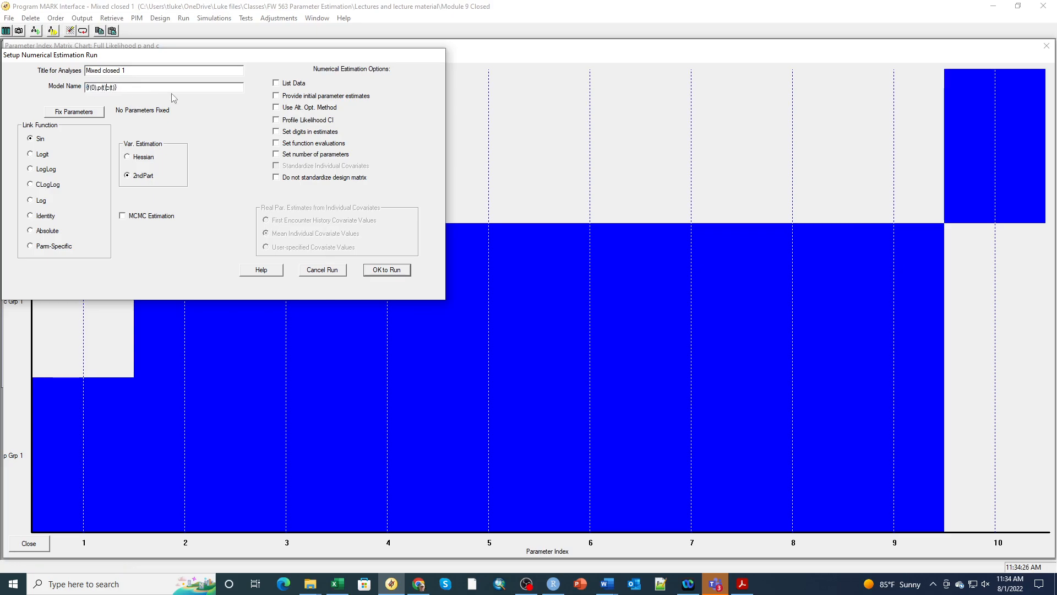
pyautogui.write('=')
pyautogui.click(381, 273)
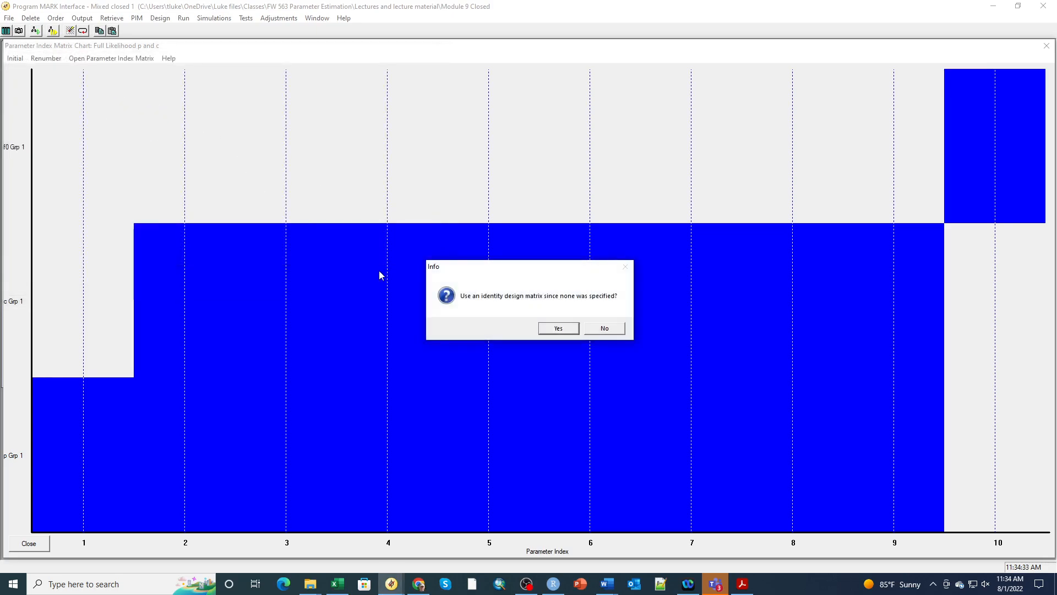
pyautogui.click(563, 334)
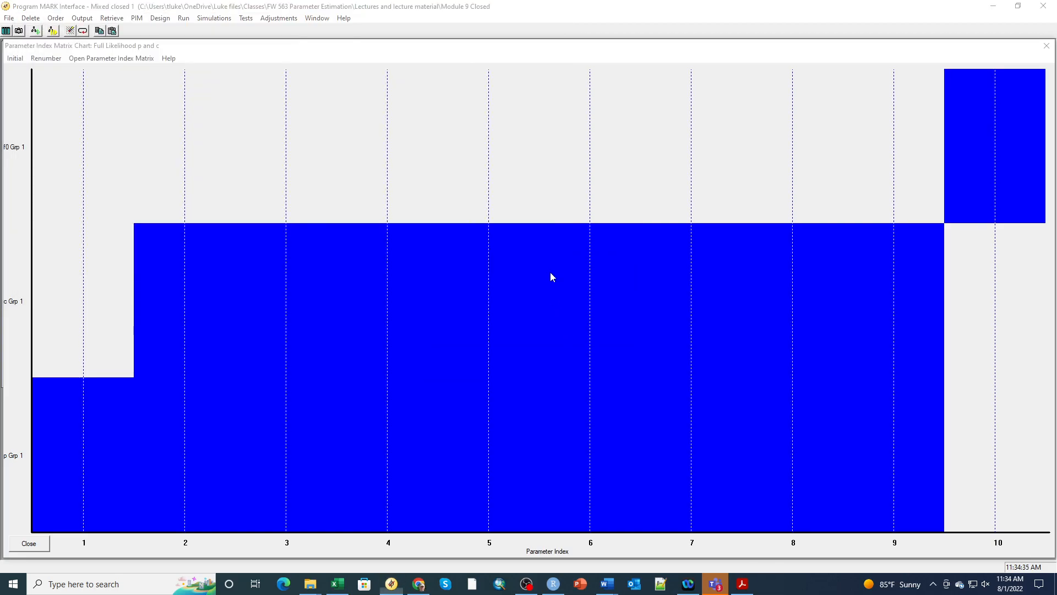
pyautogui.click(568, 363)
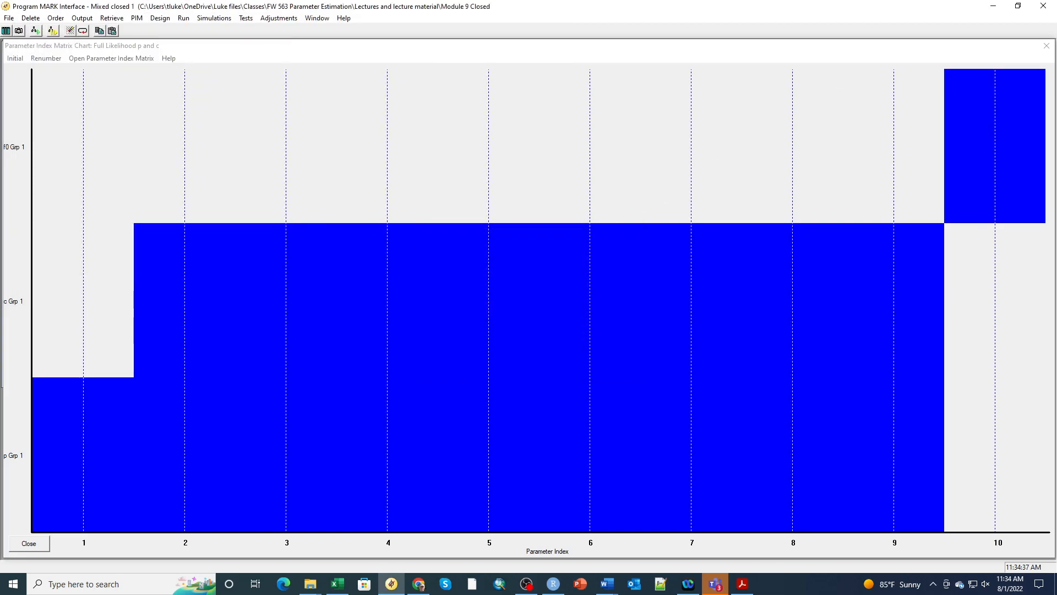
pyautogui.click(1046, 46)
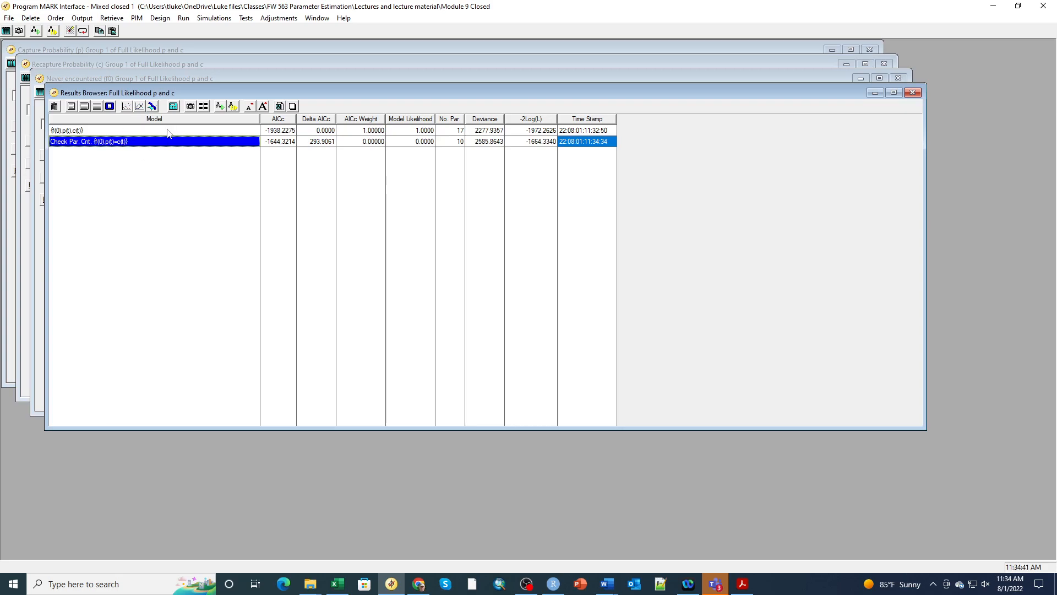
# Review the real parameter estimates and the derived population estimates of the f(0),p(t)=c(t) model.
pyautogui.click(98, 106)
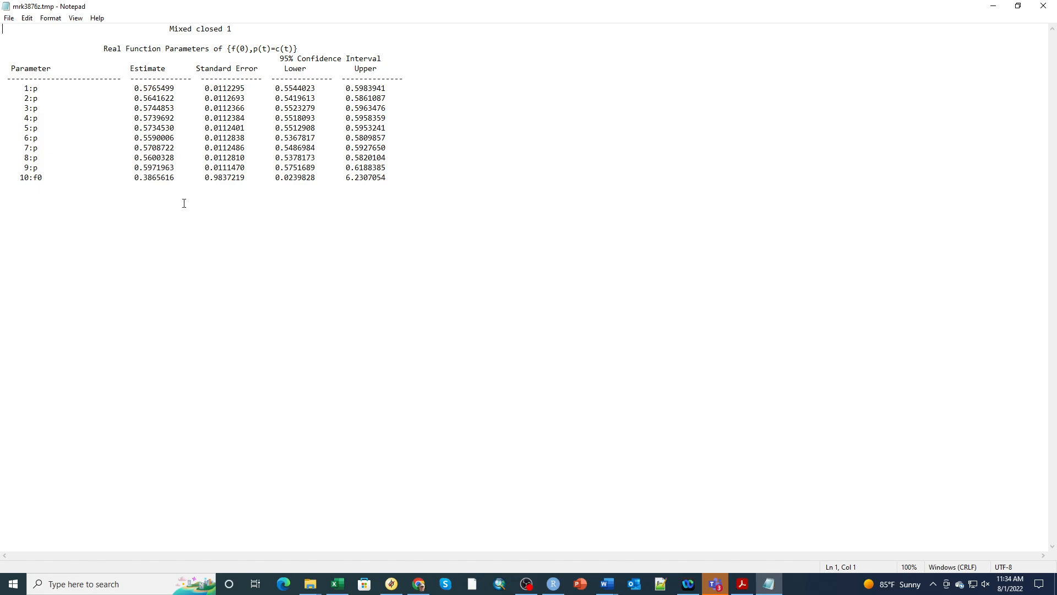
pyautogui.click(1043, 5)
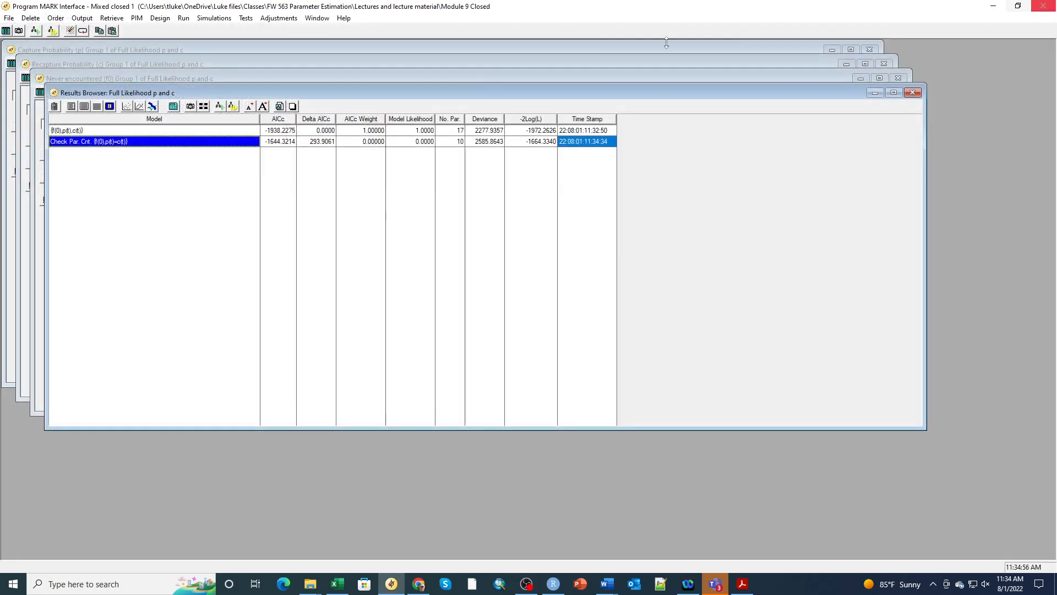
pyautogui.click(112, 106)
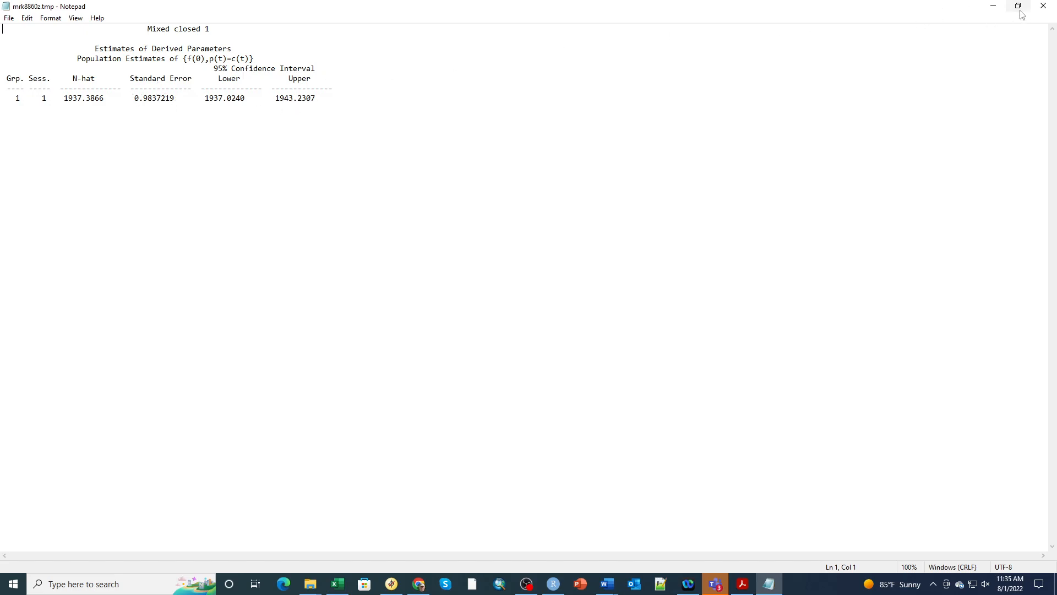
pyautogui.click(1043, 8)
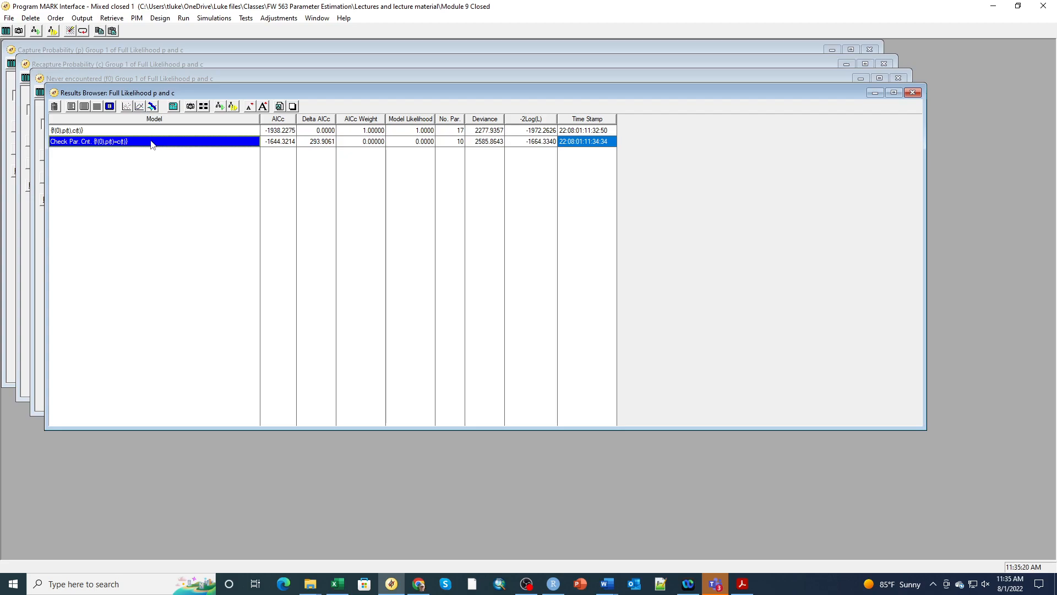
# In the parameter index chart, make both c and p constant and renumber the indices without overlap.
pyautogui.click(137, 18)
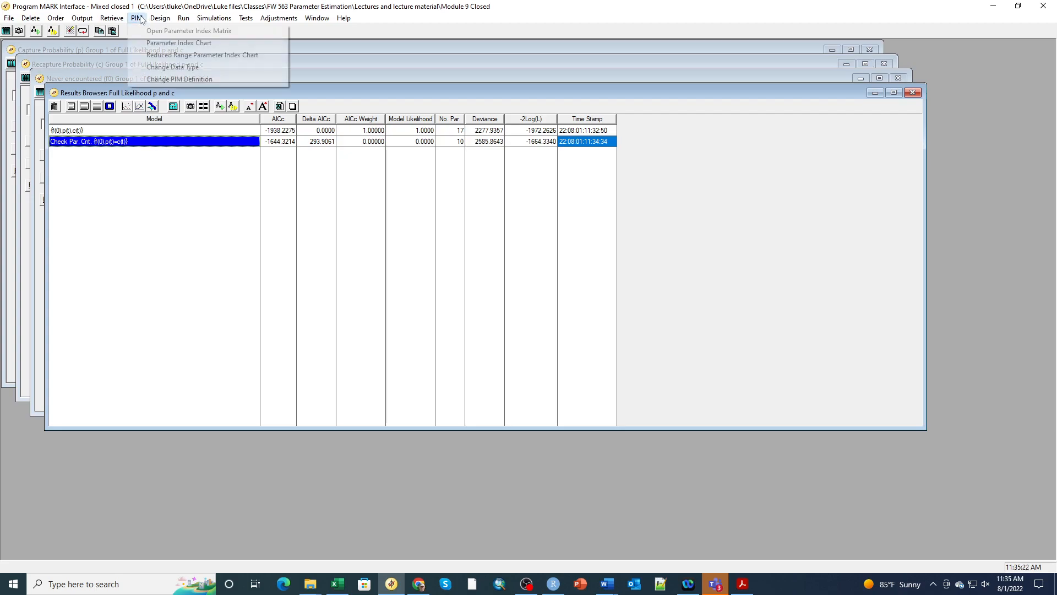
pyautogui.click(147, 44)
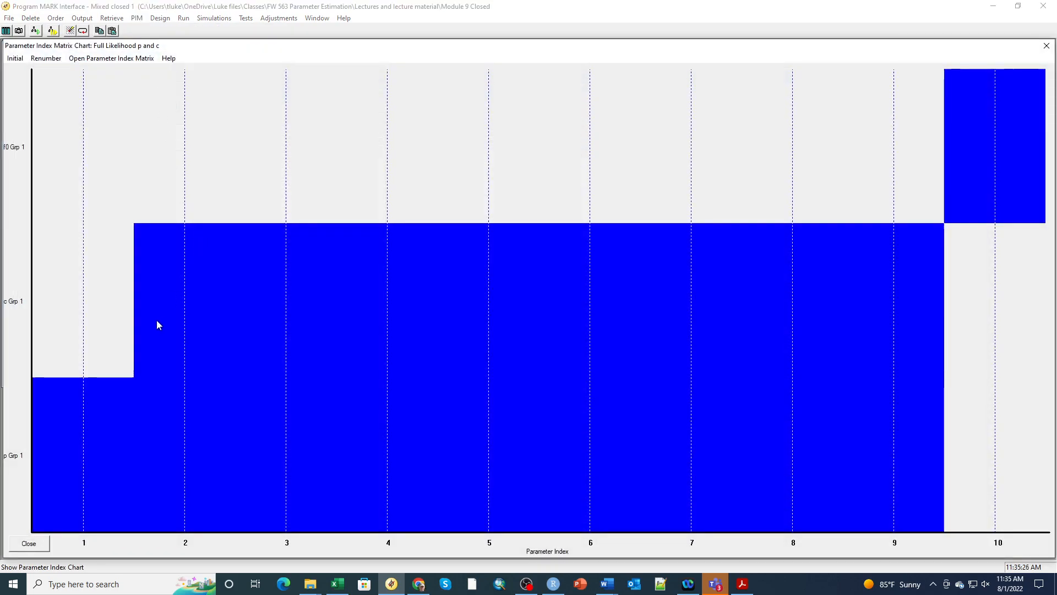
pyautogui.rightClick(156, 321)
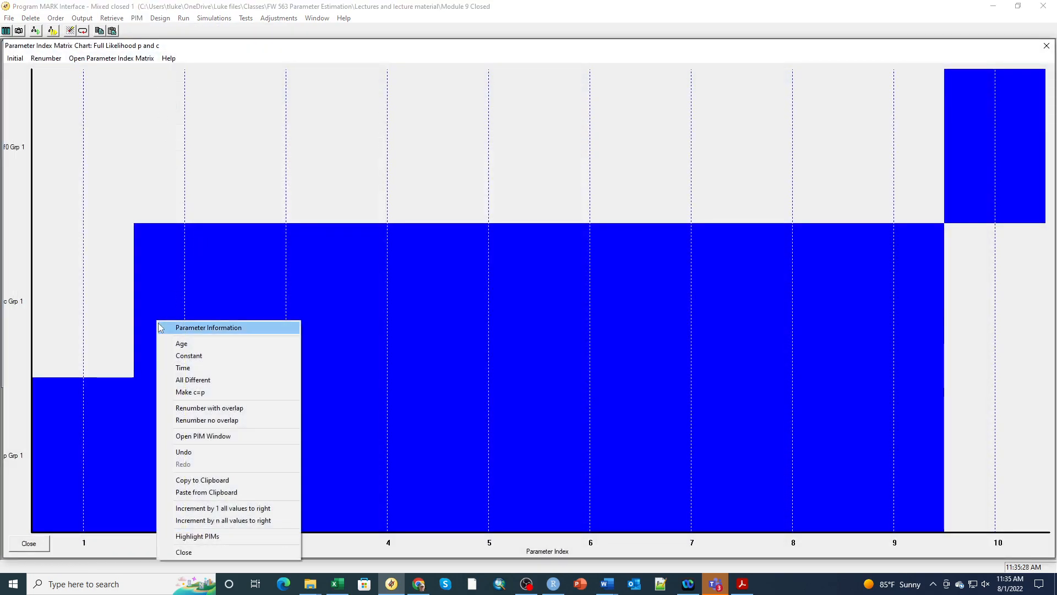
pyautogui.click(170, 357)
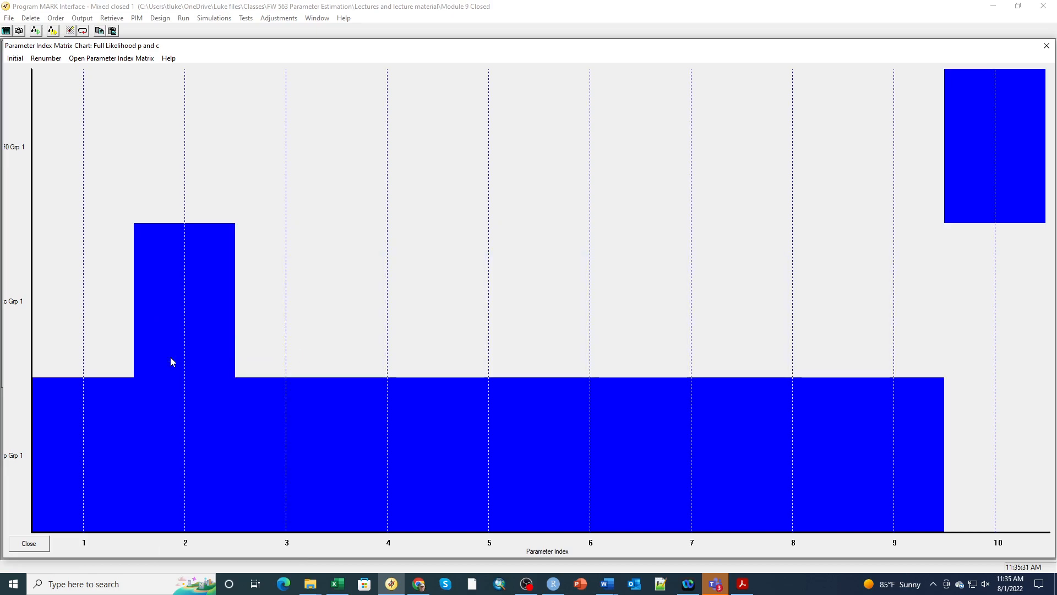
pyautogui.rightClick(54, 429)
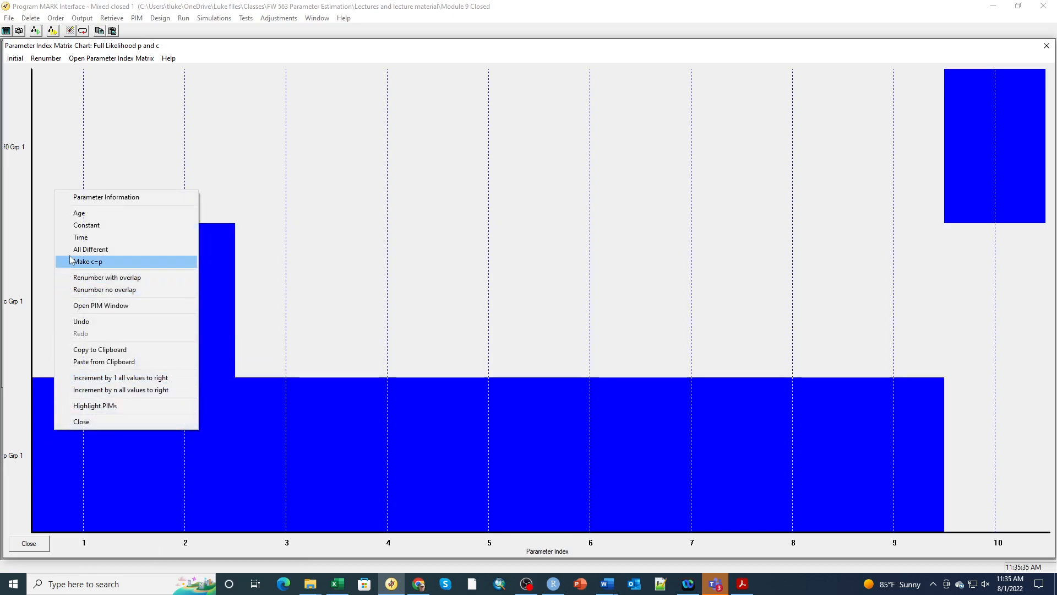
pyautogui.click(78, 236)
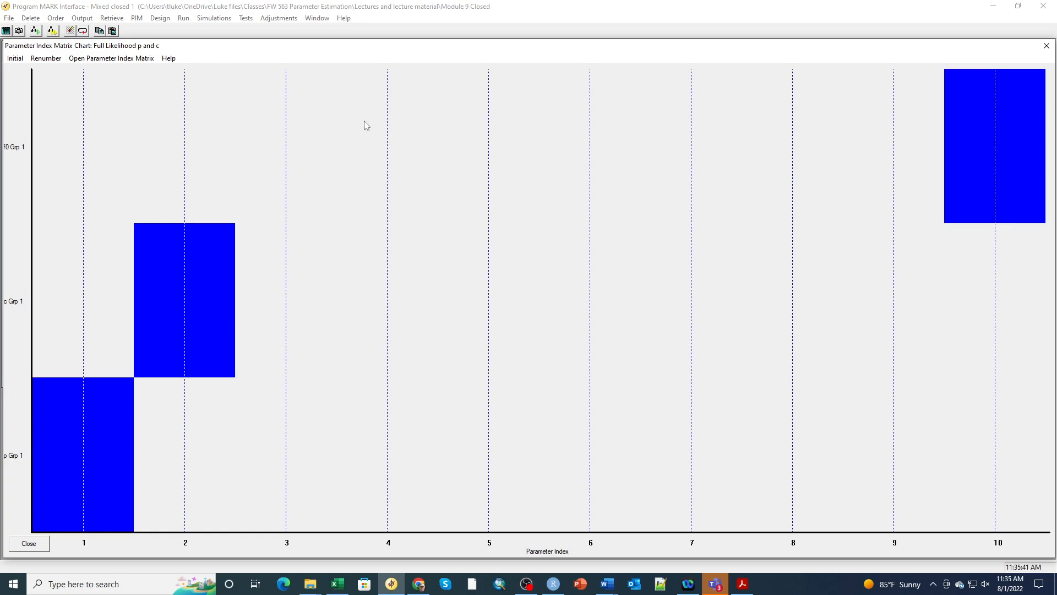
pyautogui.click(39, 64)
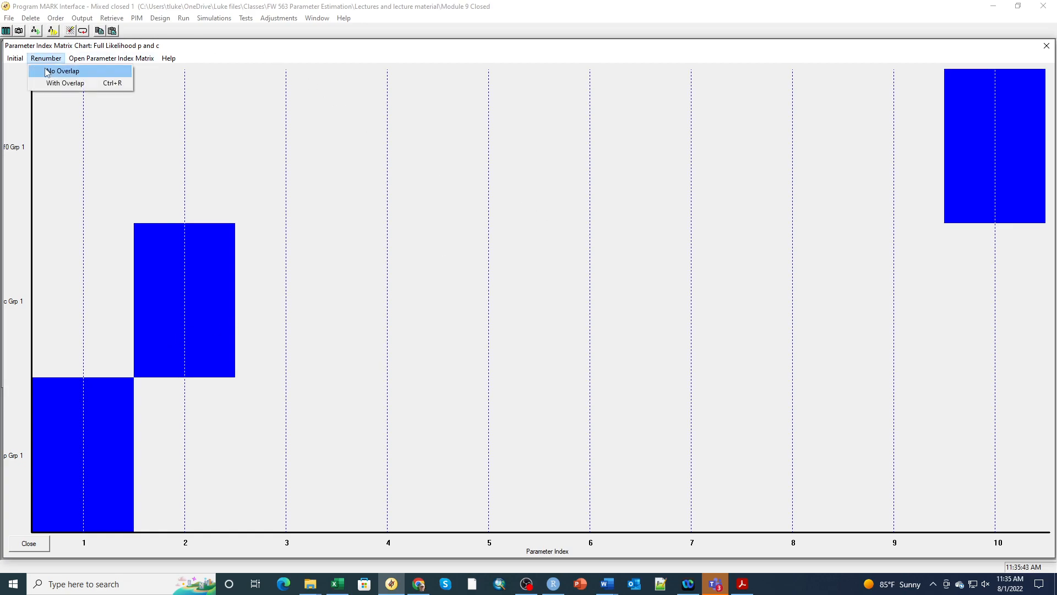
pyautogui.click(54, 71)
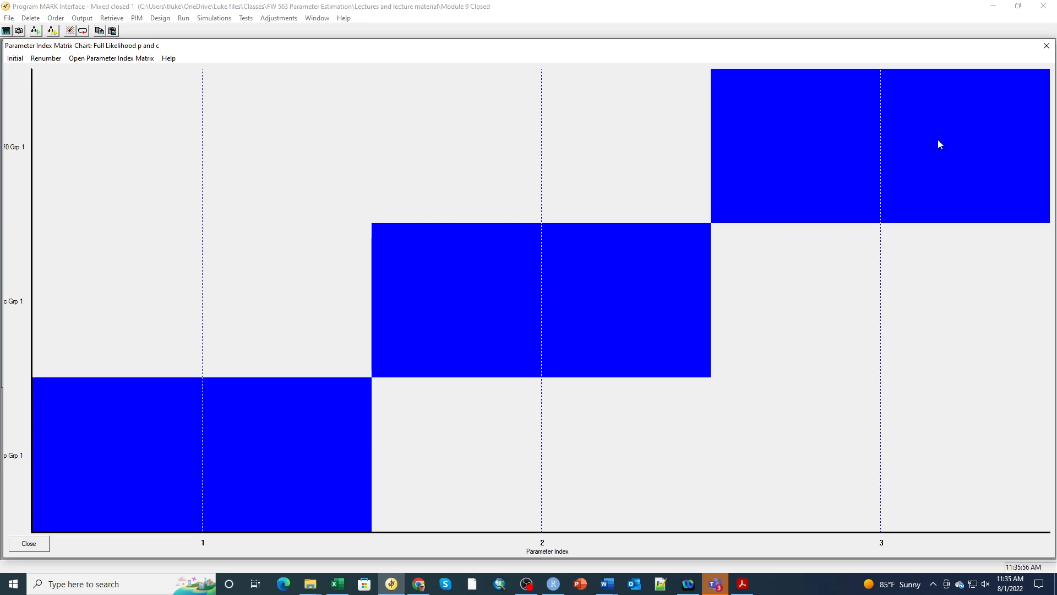
# Set up an estimation run of the current model, changing the model name to {f(0),p(.),c(.)}.
pyautogui.click(184, 18)
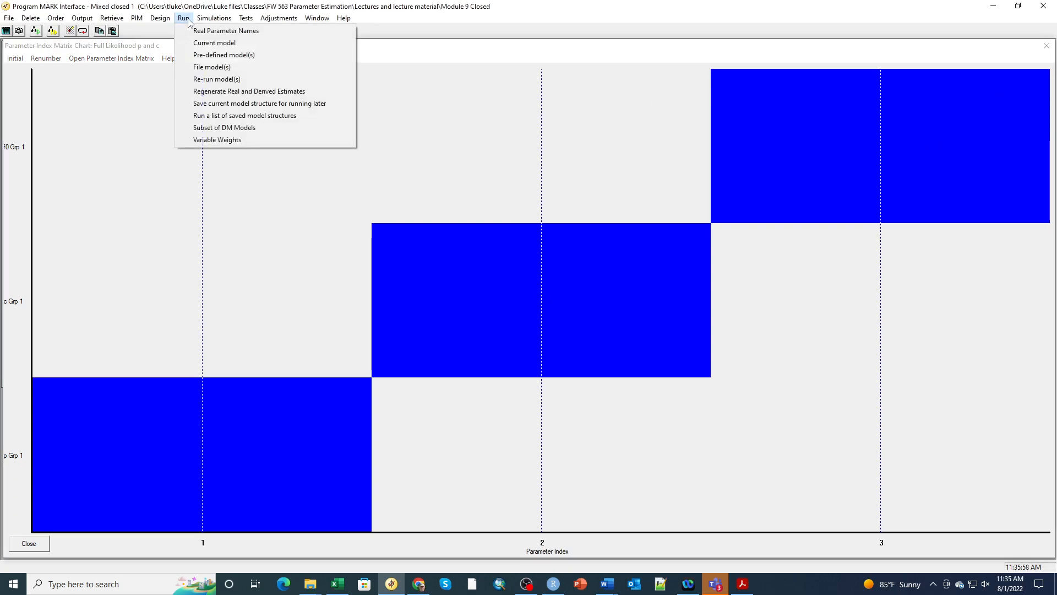
pyautogui.click(200, 41)
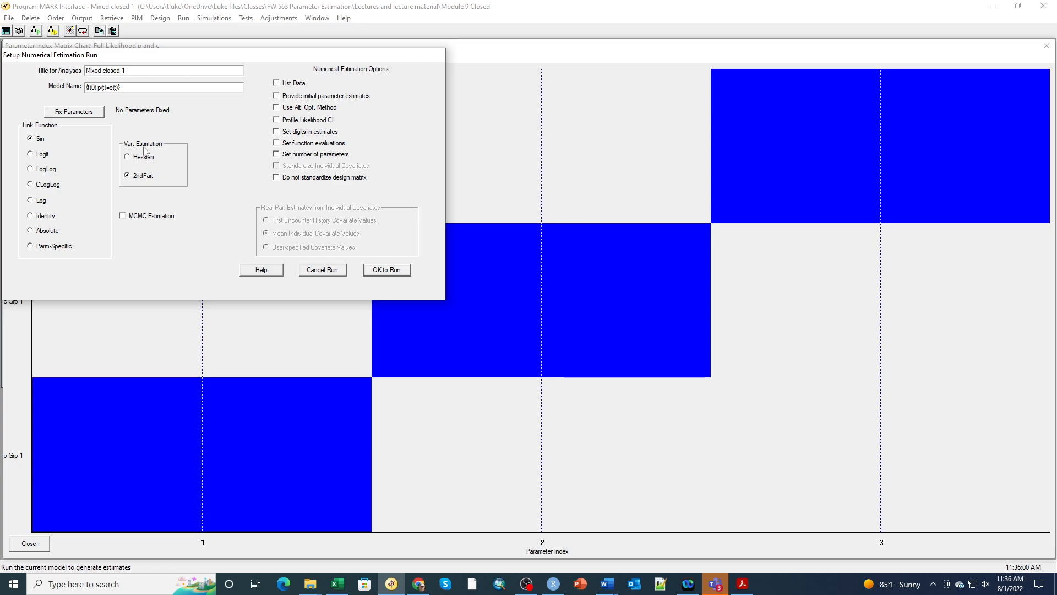
pyautogui.doubleClick(102, 87)
pyautogui.moveTo(102, 87); pyautogui.dragTo(114, 84)
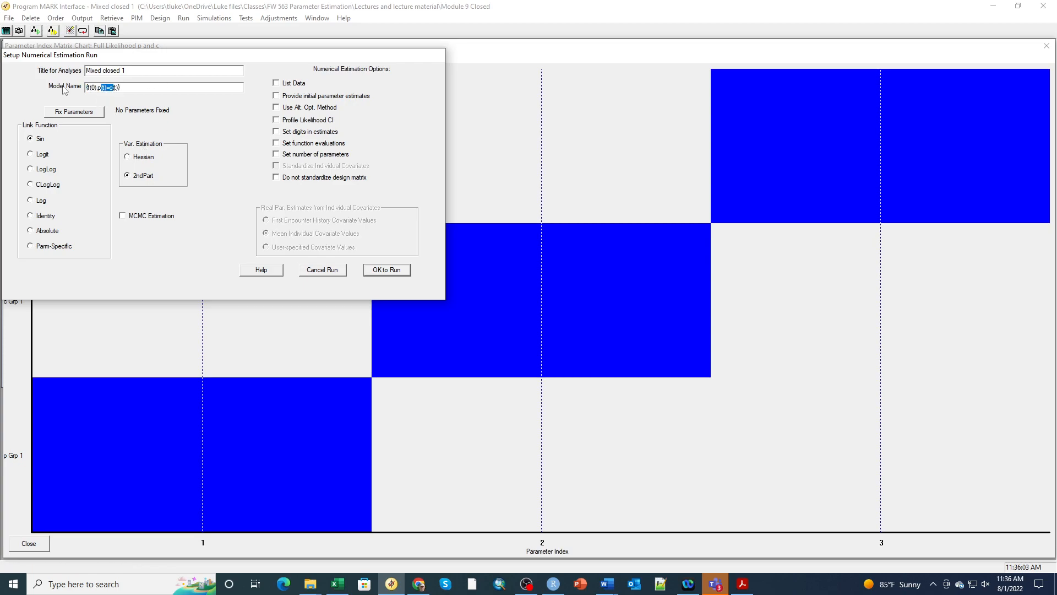
pyautogui.click(106, 88)
pyautogui.press('BackSpace')
pyautogui.write('.')
pyautogui.press('Delete')
pyautogui.write(',')
pyautogui.press('Delete')
pyautogui.write('.')
# Run the model with an identity design matrix, append its output to the database, and check the parameter counts of the flagged models.
pyautogui.click(382, 271)
pyautogui.click(555, 331)
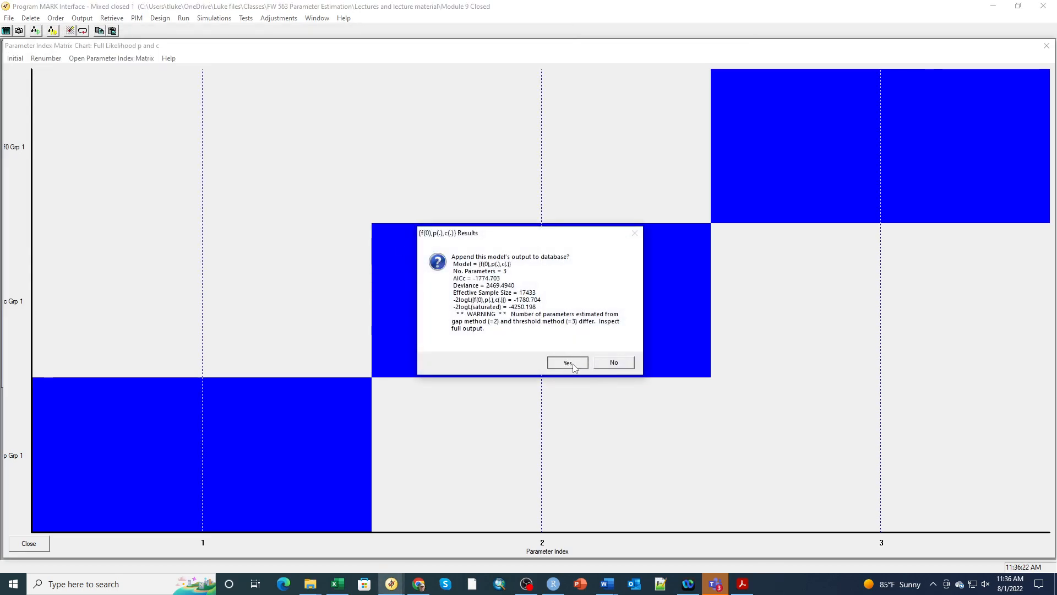
pyautogui.click(572, 366)
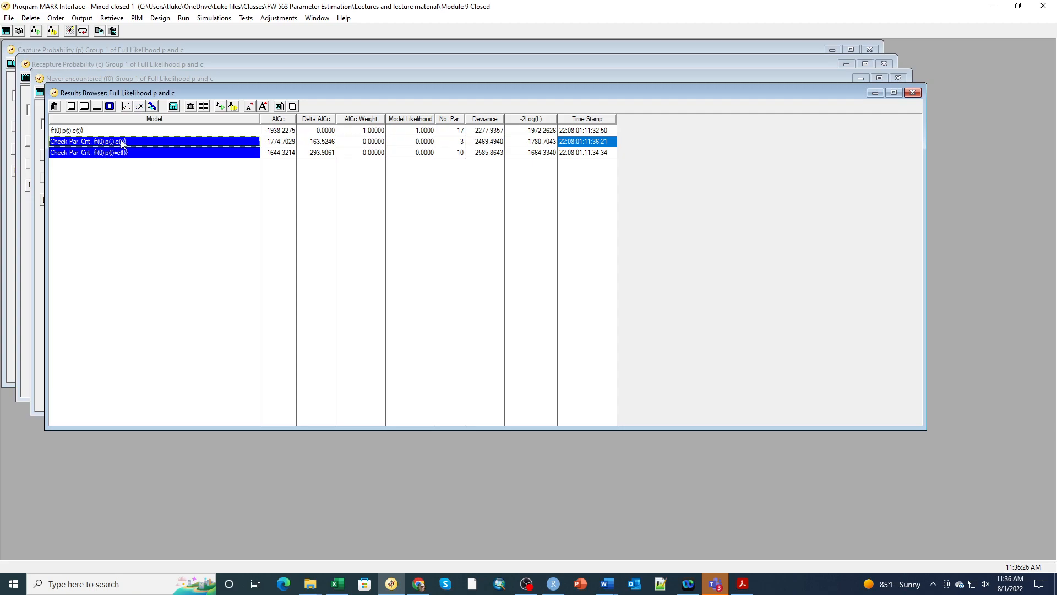
pyautogui.click(454, 144)
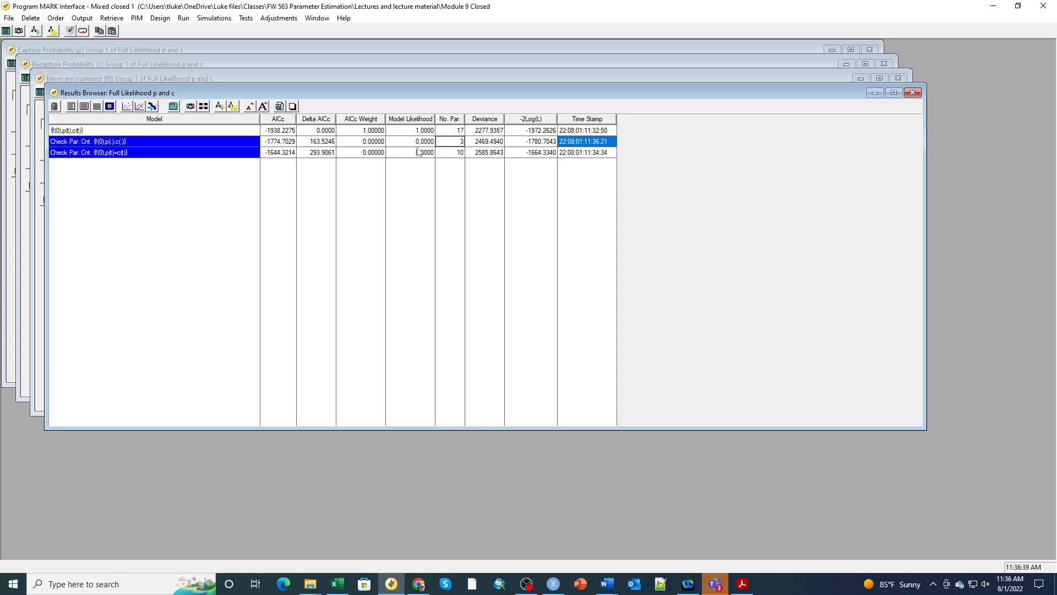
pyautogui.click(451, 154)
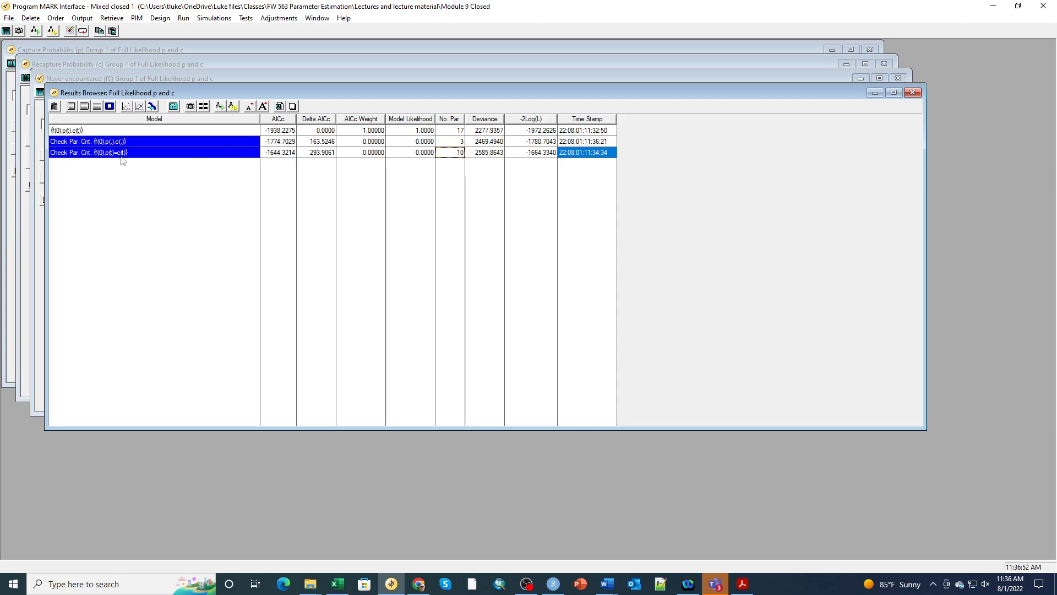
# In the parameter index chart, move the c block onto index 1 of p and renumber with overlap.
pyautogui.click(137, 19)
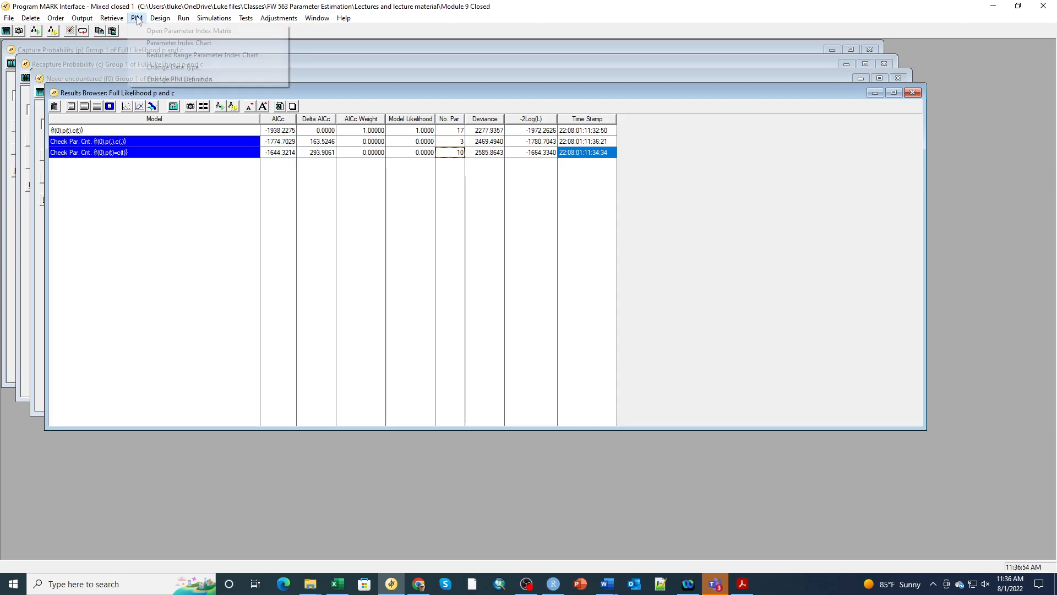
pyautogui.click(155, 43)
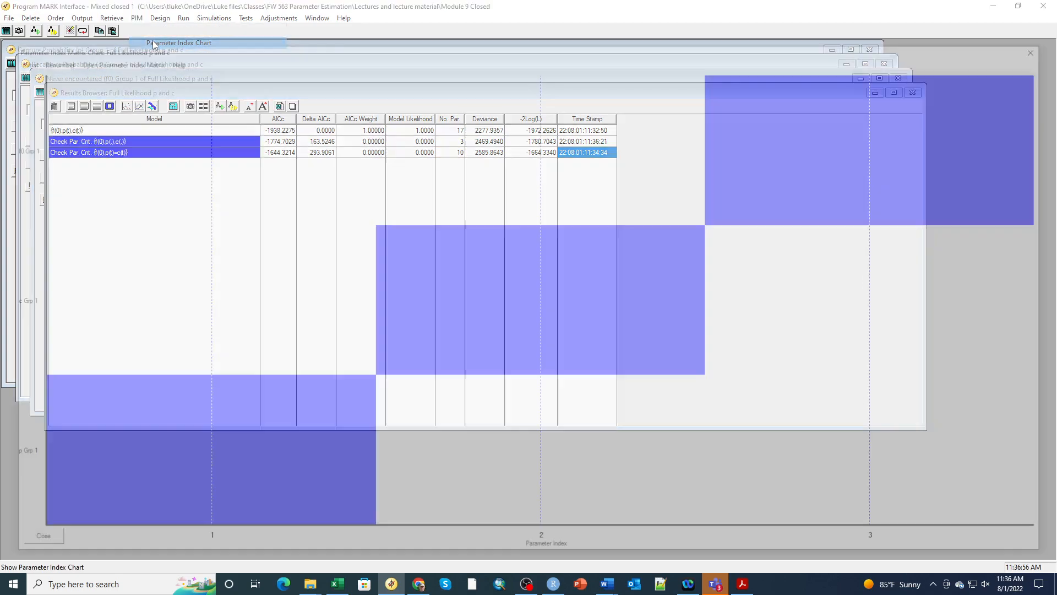
pyautogui.moveTo(434, 282); pyautogui.dragTo(126, 283)
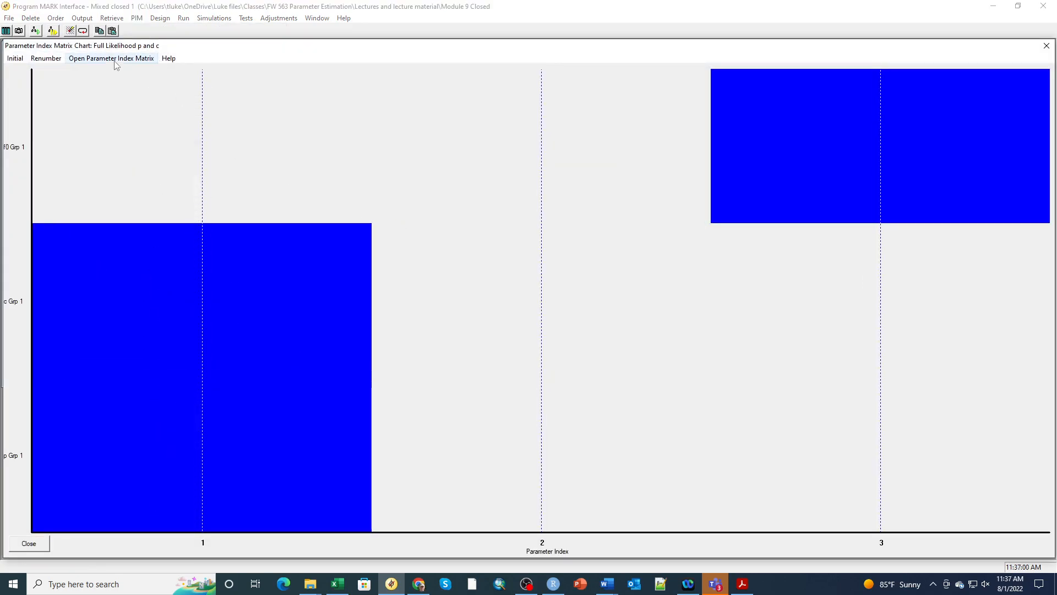
pyautogui.click(46, 58)
pyautogui.click(56, 85)
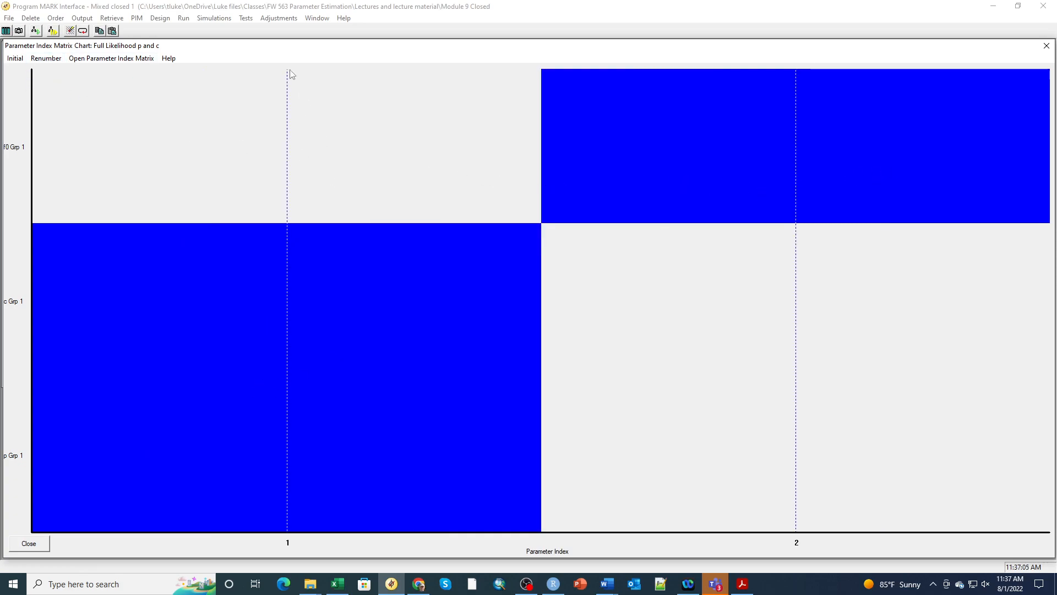
# Run the current model as {f(0),p(.)=c(.)} with an identity design matrix, append its output to the database, and select it in the results.
pyautogui.click(182, 20)
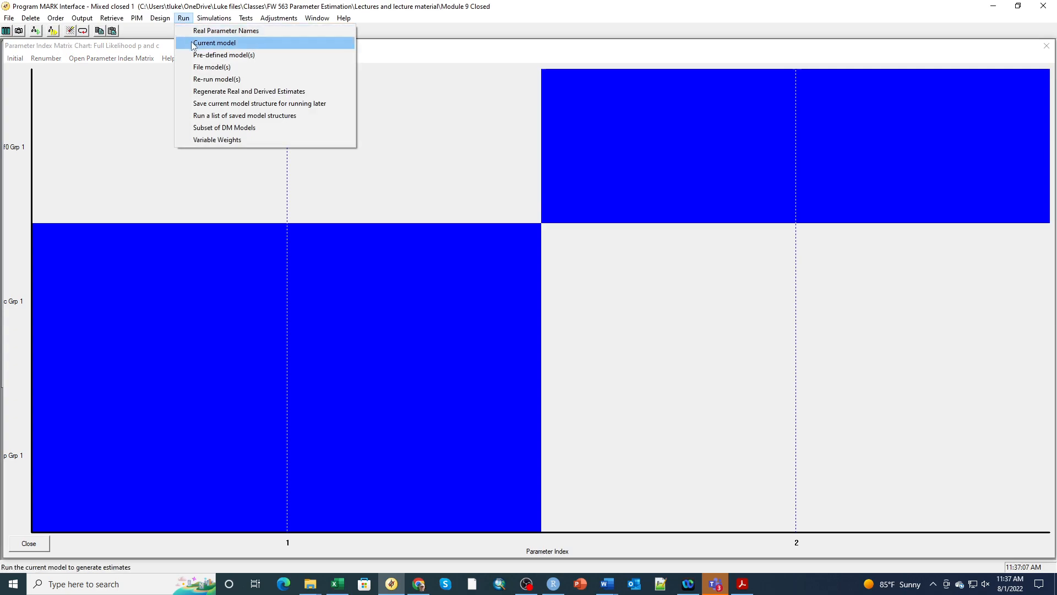
pyautogui.click(194, 44)
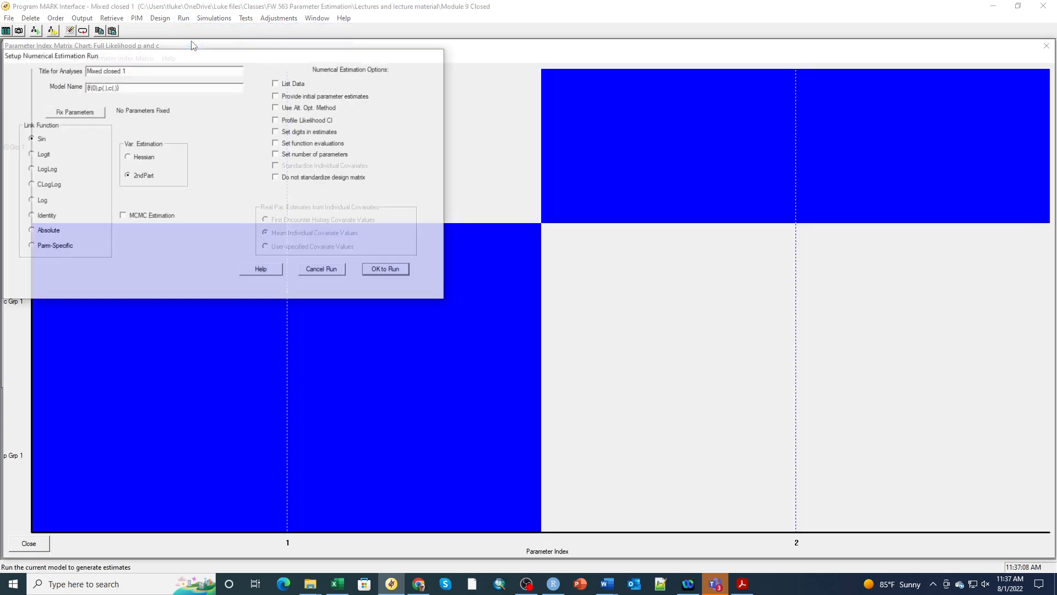
pyautogui.doubleClick(104, 87)
pyautogui.click(108, 88)
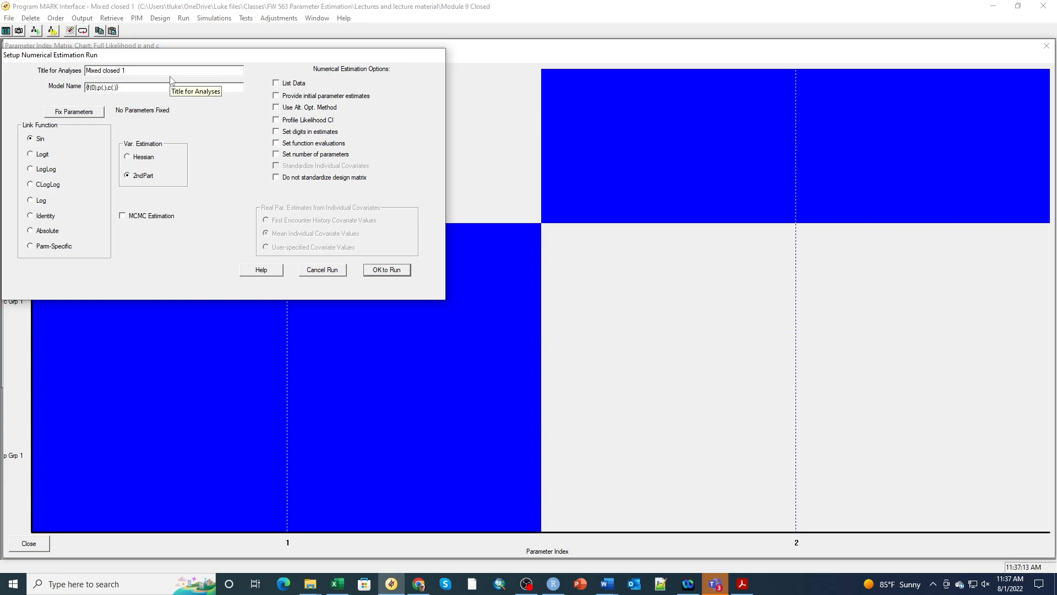
pyautogui.press('BackSpace')
pyautogui.write('=')
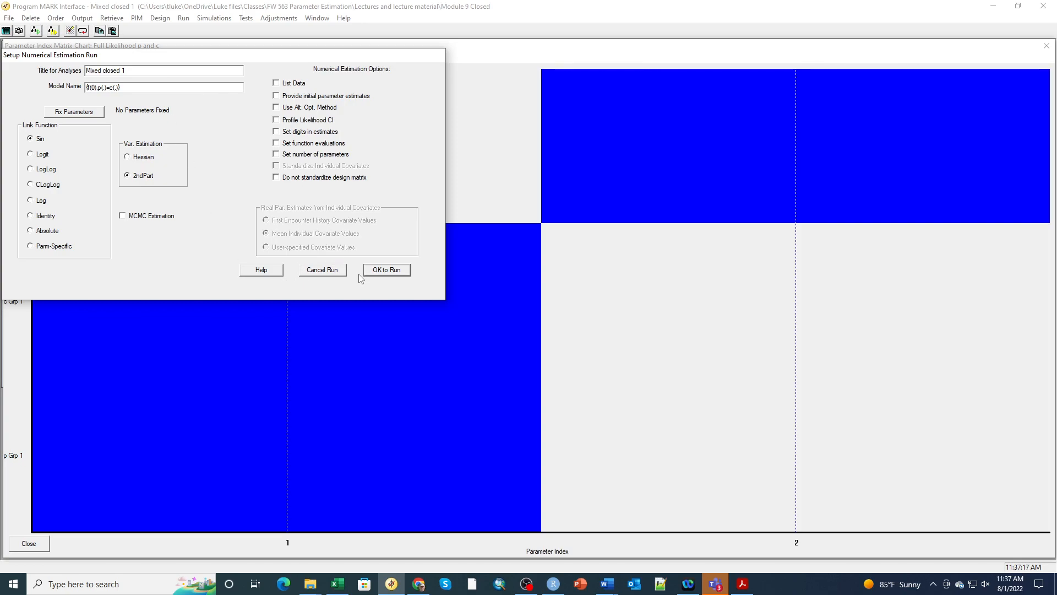
pyautogui.click(388, 270)
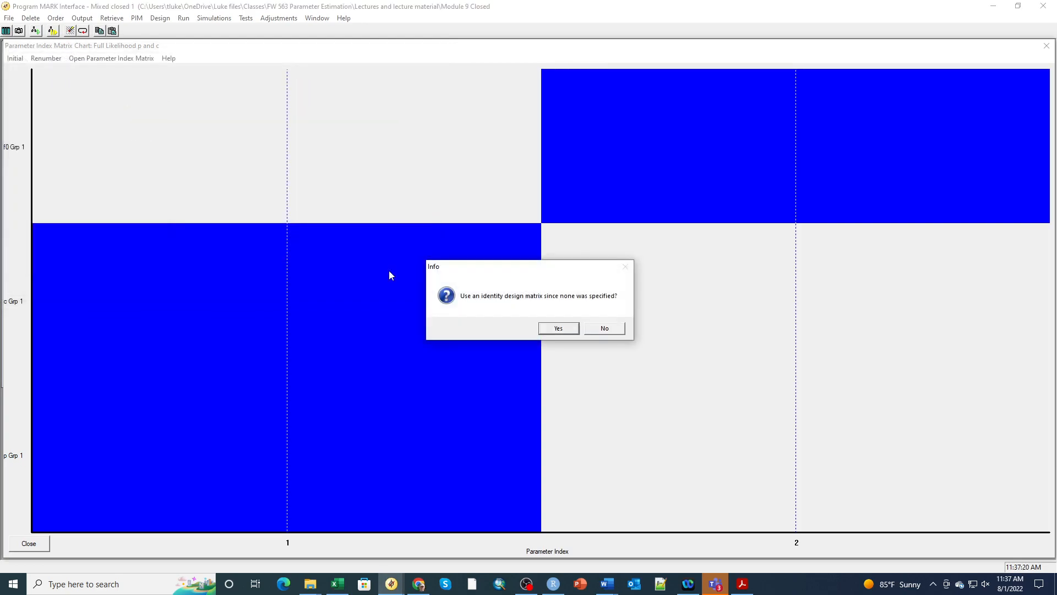
pyautogui.click(558, 328)
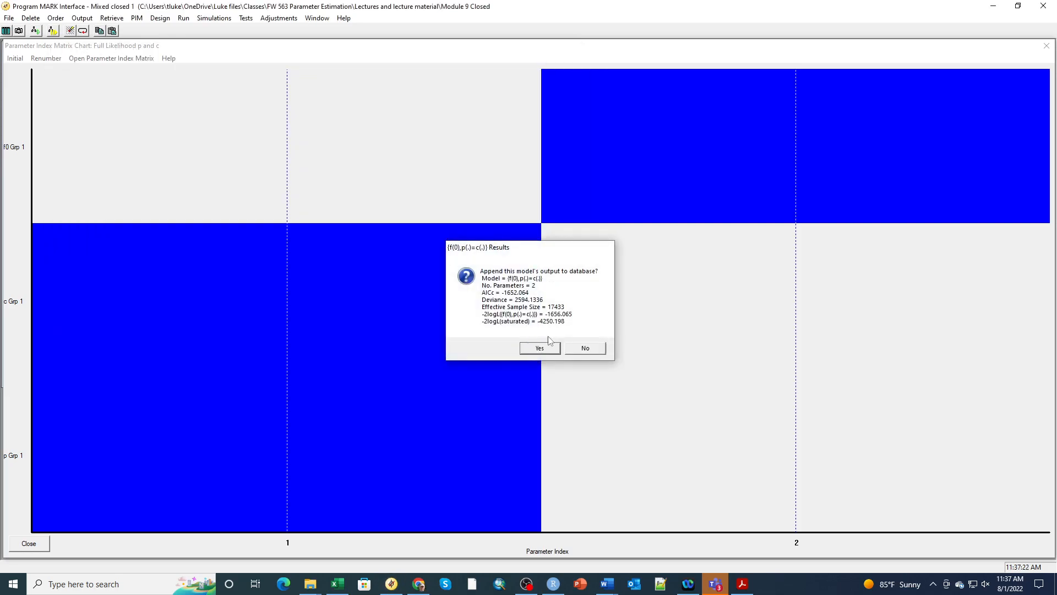
pyautogui.click(540, 348)
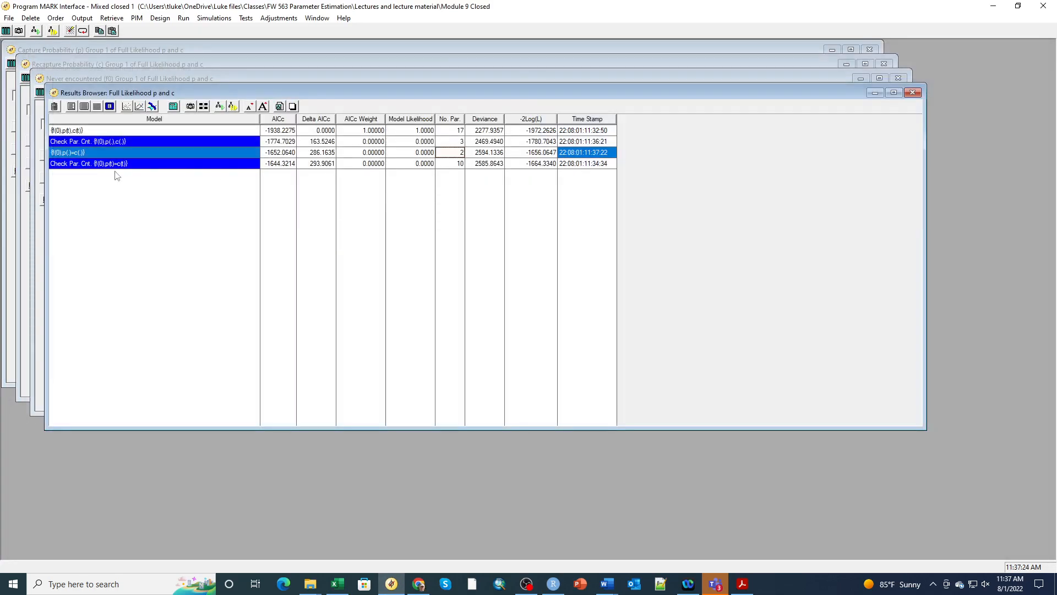
pyautogui.click(144, 154)
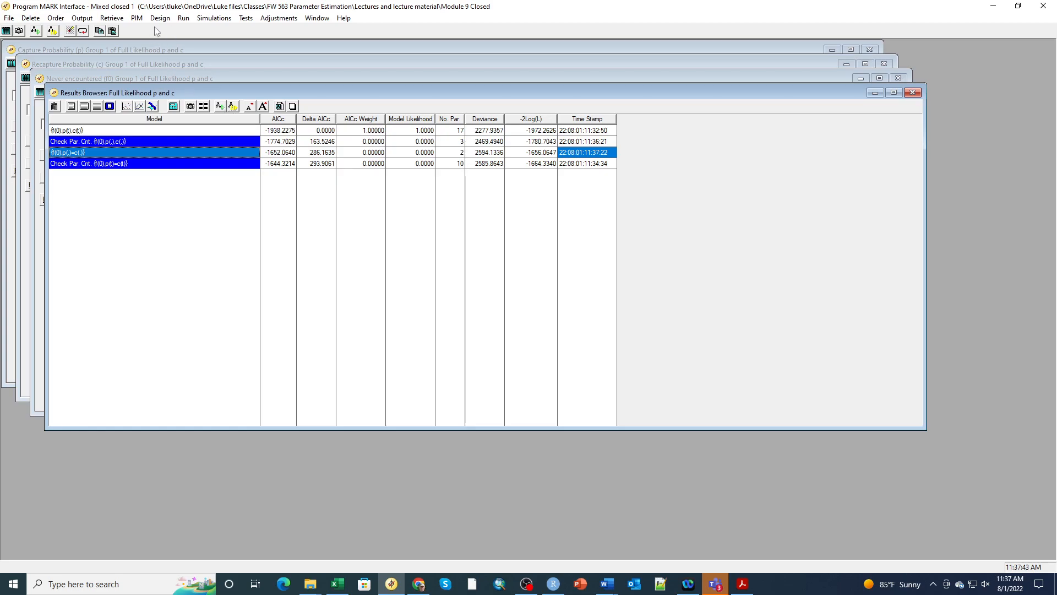
# Run the pre-defined Otis et al. models M0, Mt and Mb with the default estimation settings.
pyautogui.click(185, 21)
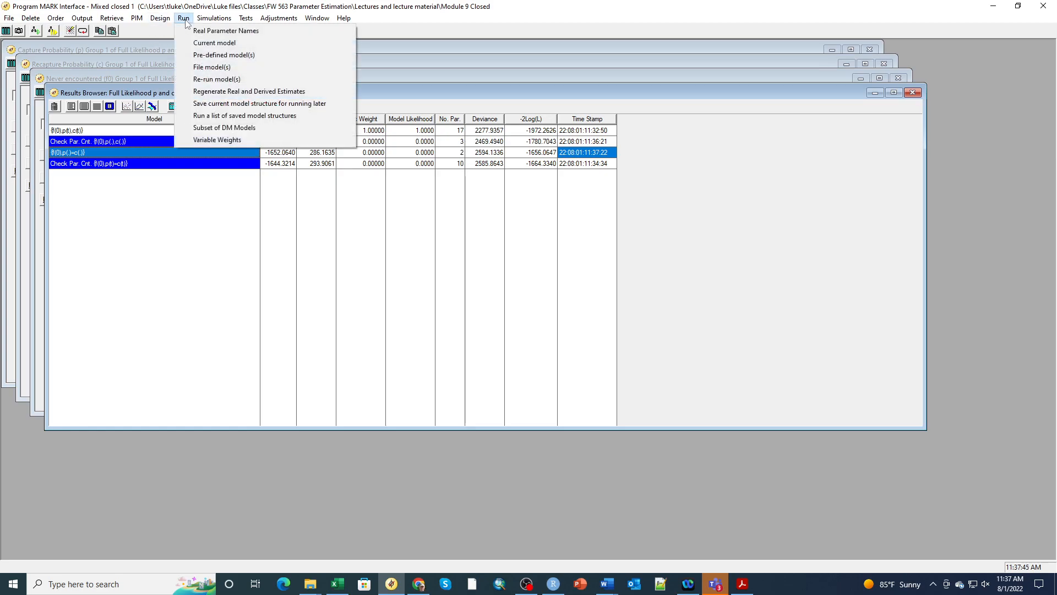
pyautogui.click(196, 56)
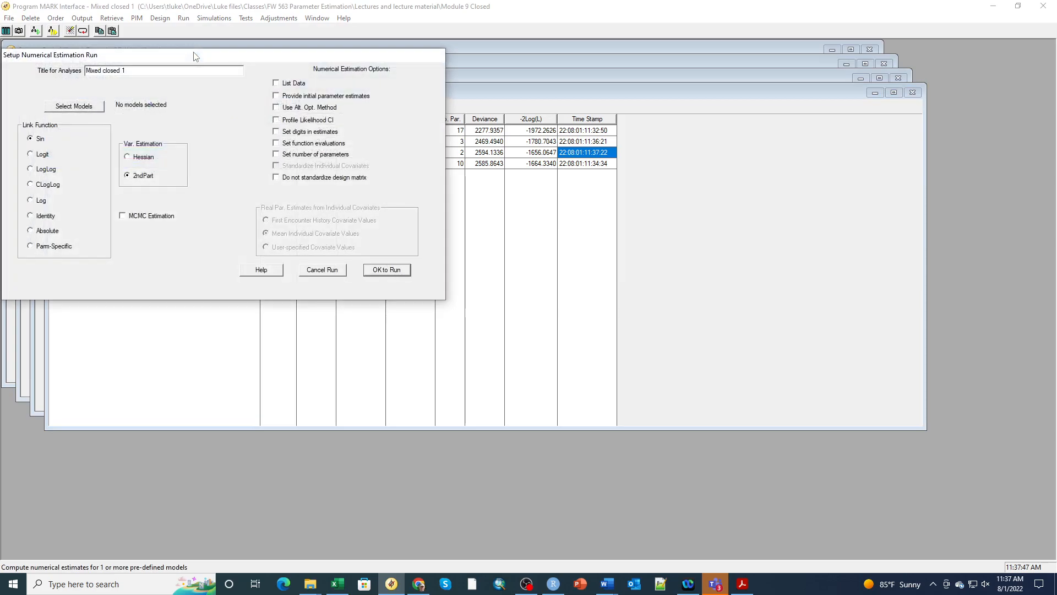
pyautogui.click(87, 109)
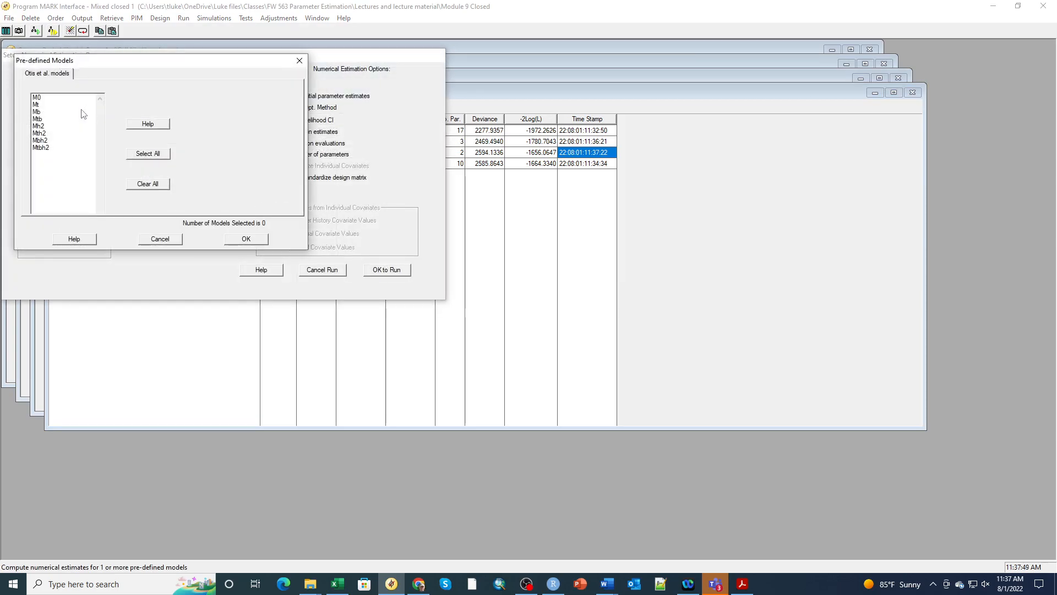
pyautogui.click(47, 98)
pyautogui.click(47, 104)
pyautogui.click(45, 113)
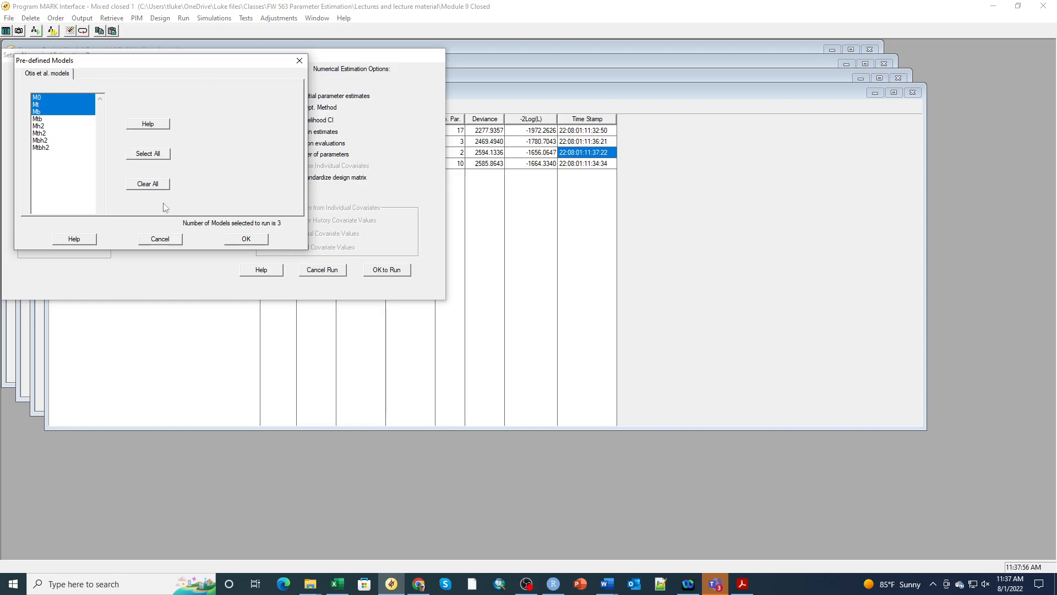
pyautogui.click(245, 239)
pyautogui.click(392, 272)
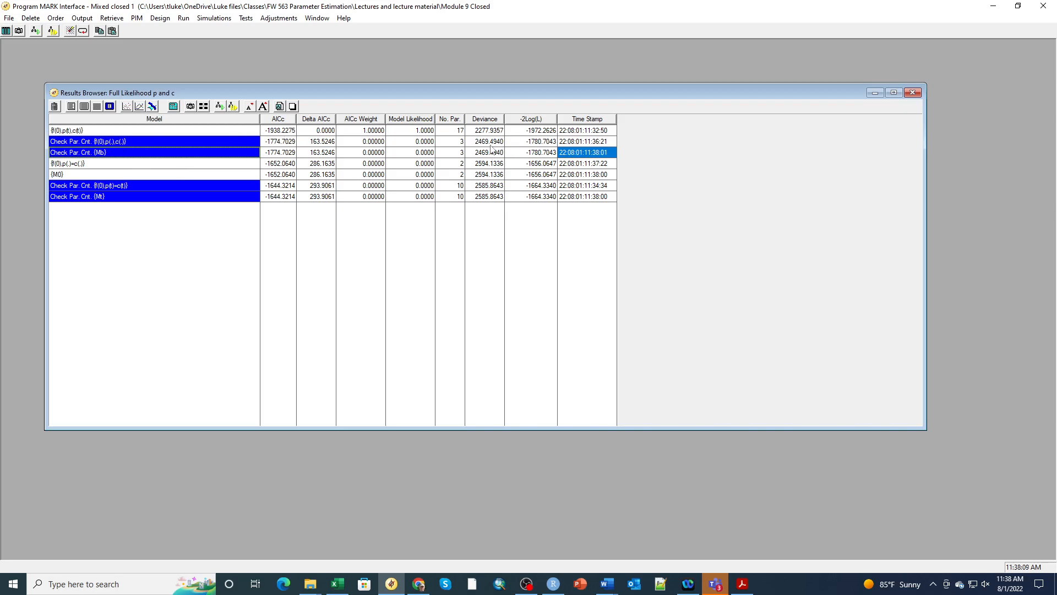
# Compare the pre-defined models with their hand-built equivalents in the results, and retrieve model {Mt} to review its design matrix.
pyautogui.click(113, 144)
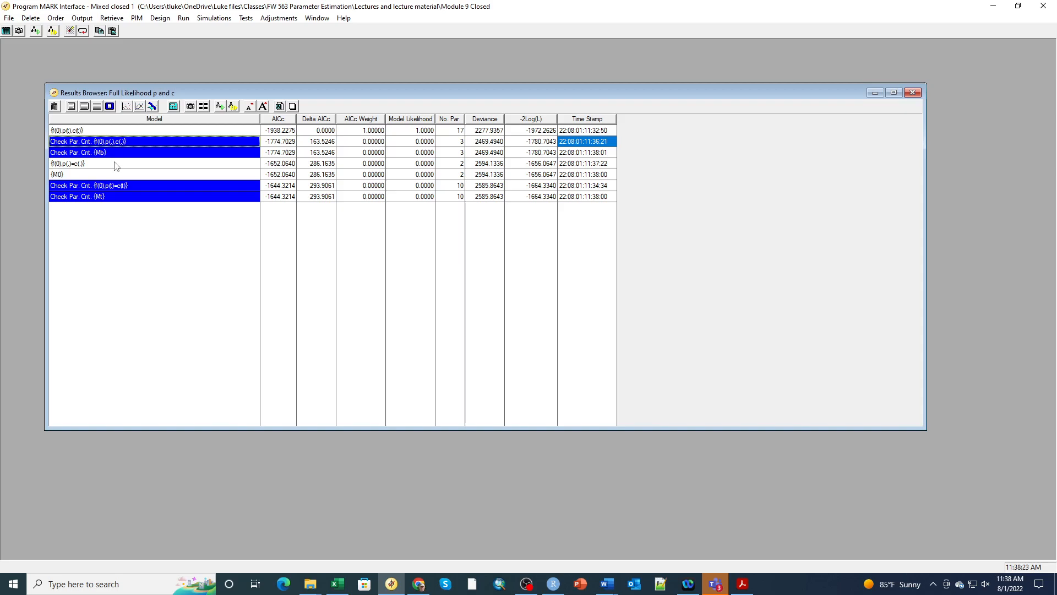
pyautogui.keyDown('ctrl'); pyautogui.click(117, 164); pyautogui.keyUp('ctrl')
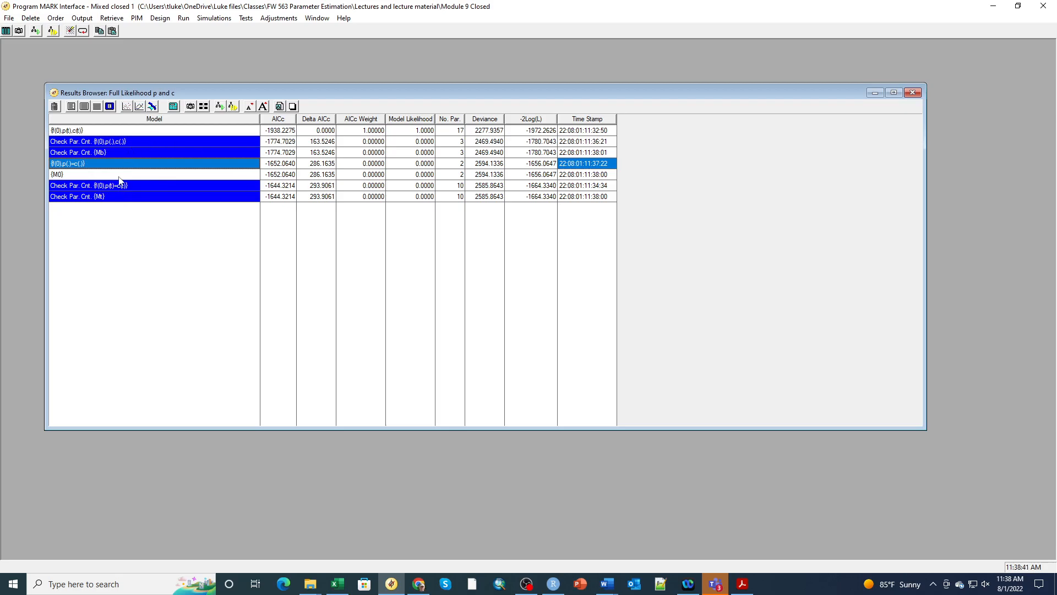
pyautogui.click(114, 198)
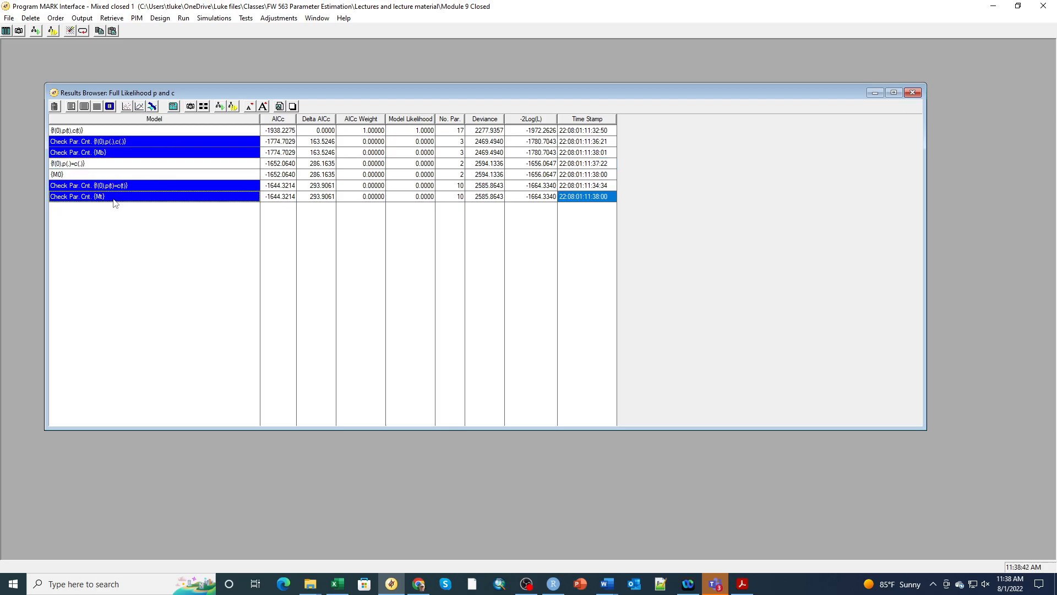
pyautogui.click(204, 107)
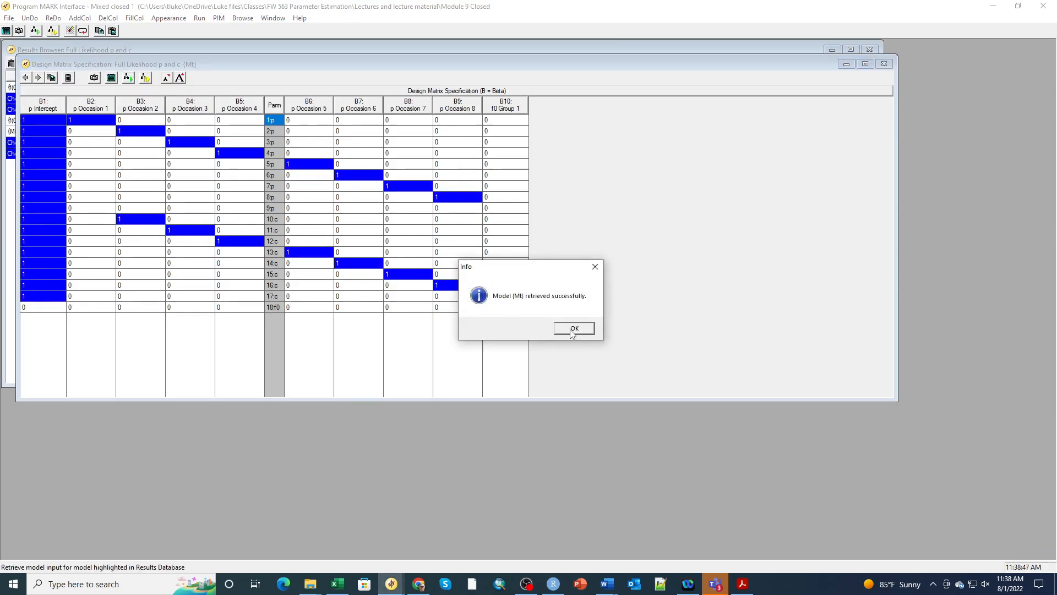
pyautogui.click(574, 328)
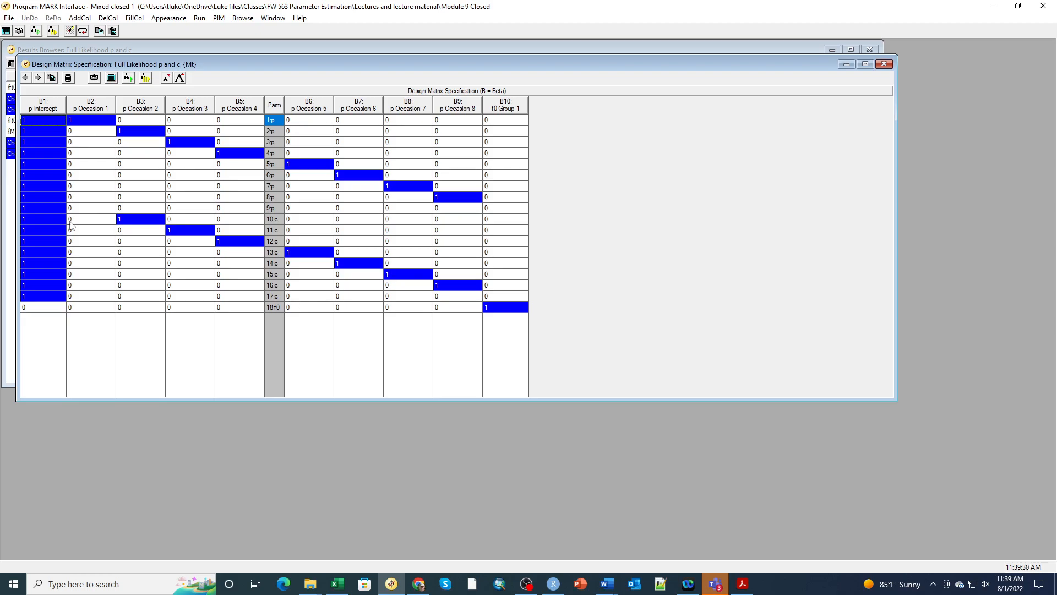
pyautogui.click(886, 66)
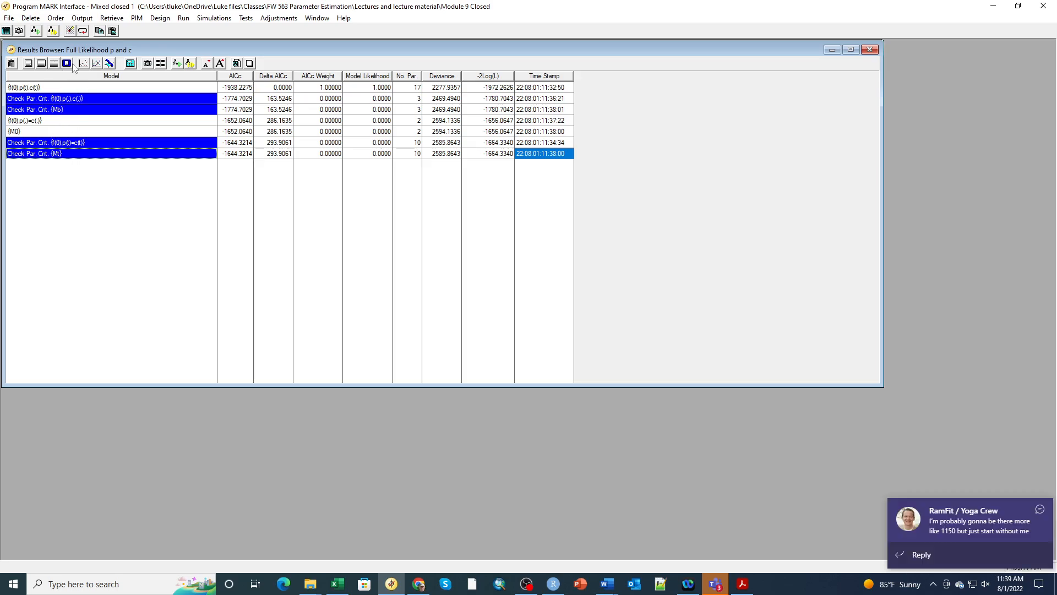
# View the real parameter estimates of {Mt} and of {f(0),p(t)=c(t)} to compare them.
pyautogui.click(54, 63)
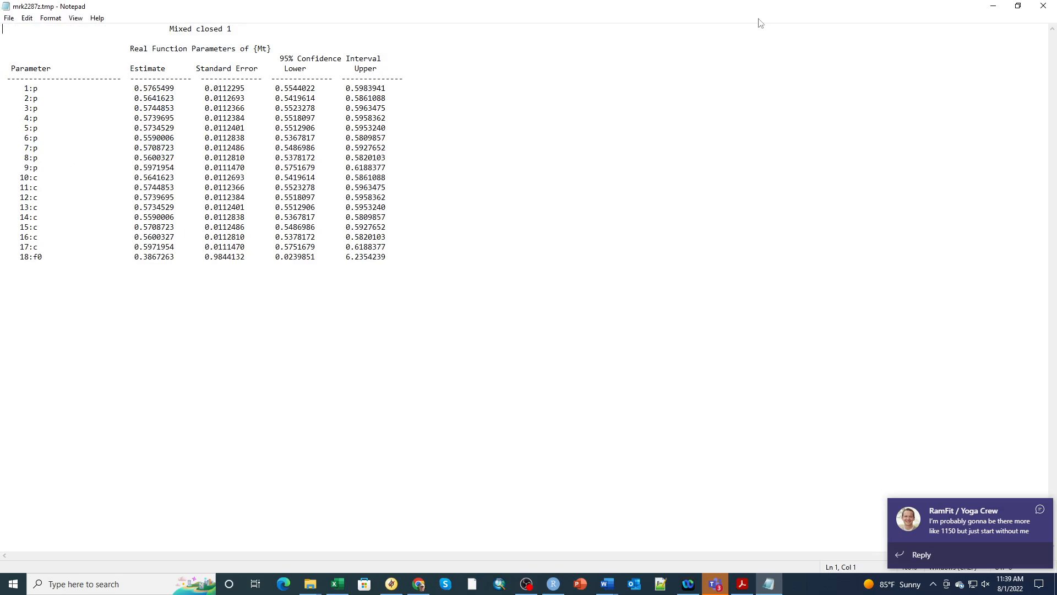
pyautogui.click(1043, 6)
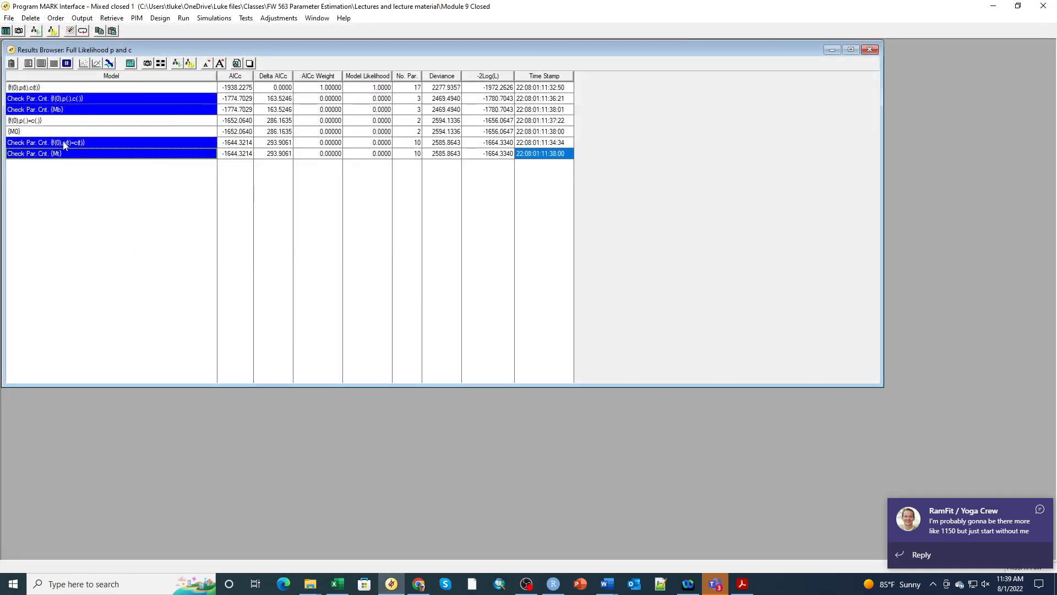
pyautogui.click(65, 145)
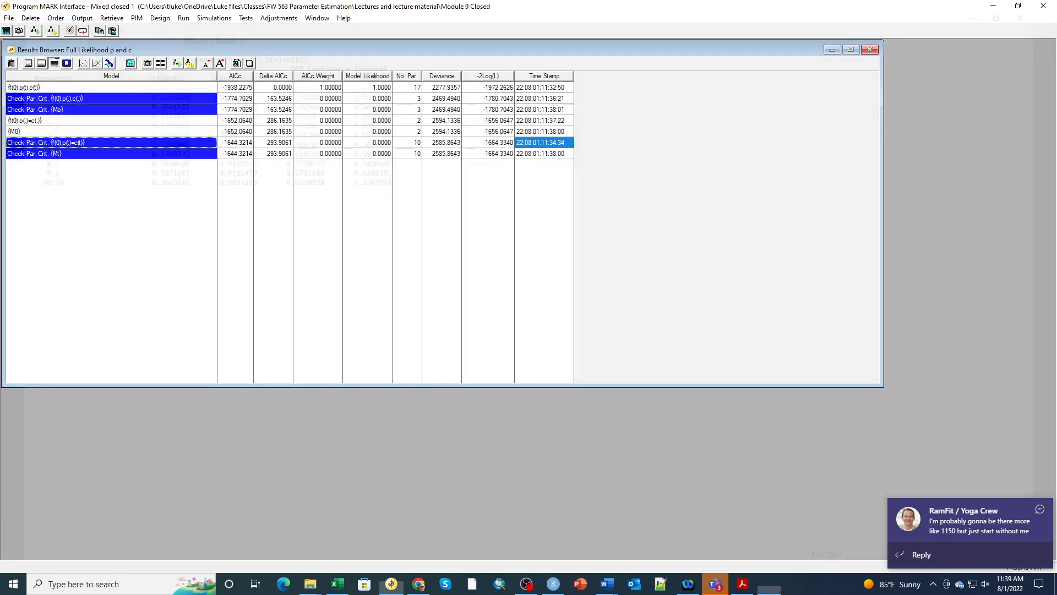
pyautogui.click(54, 63)
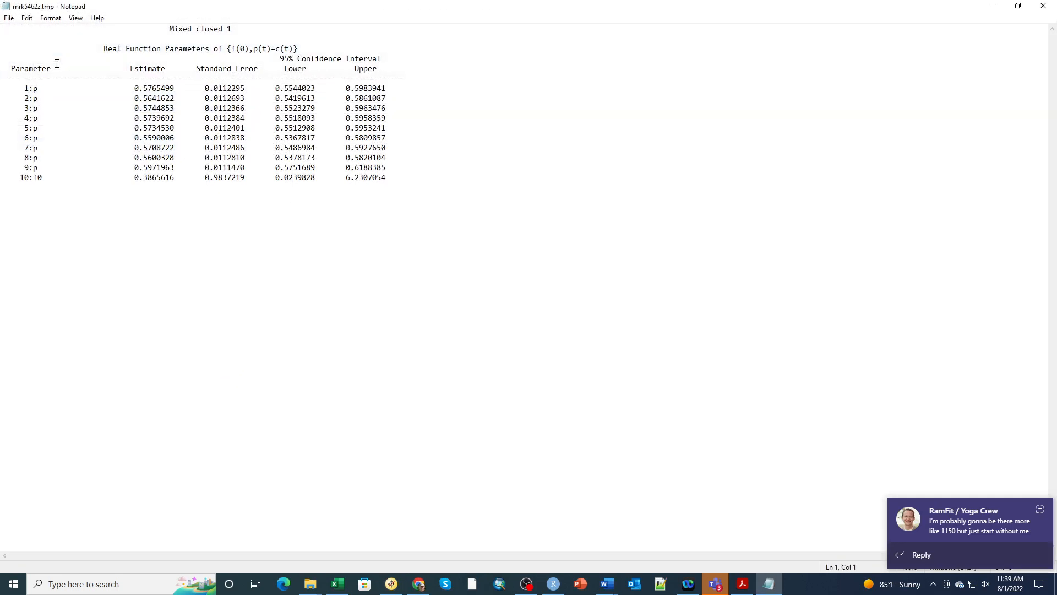
pyautogui.click(1044, 6)
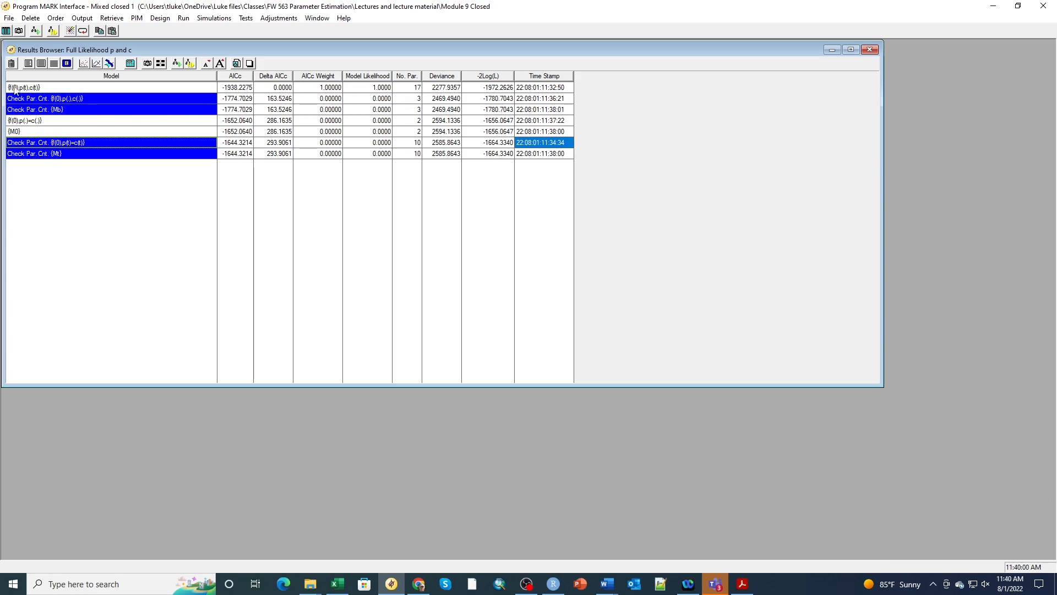
# Change the data type to Full Likelihood Heterogeneity pi, p, and c with 2 mixtures.
pyautogui.click(135, 19)
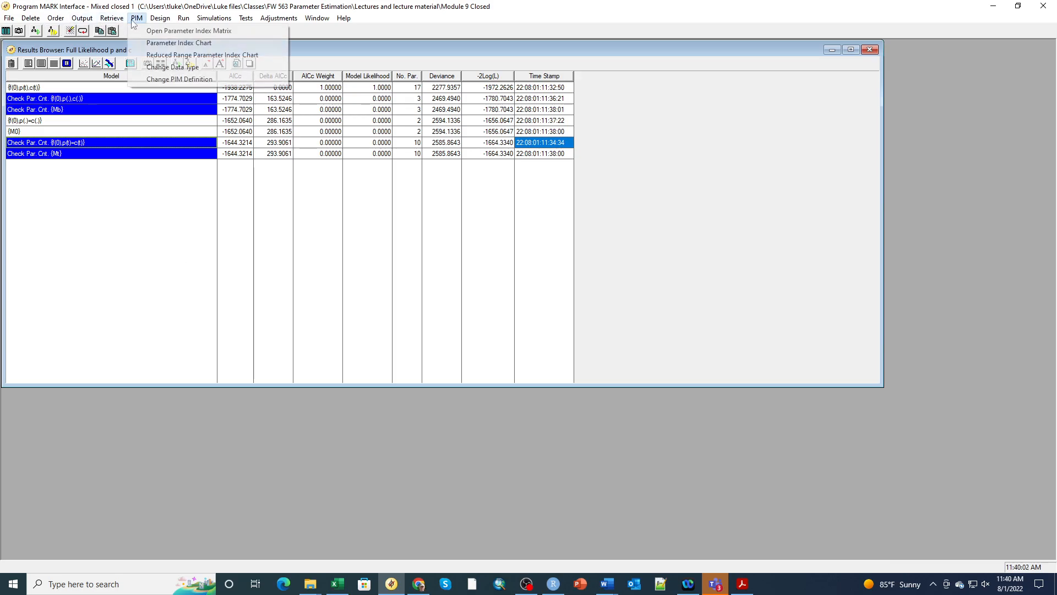
pyautogui.click(148, 67)
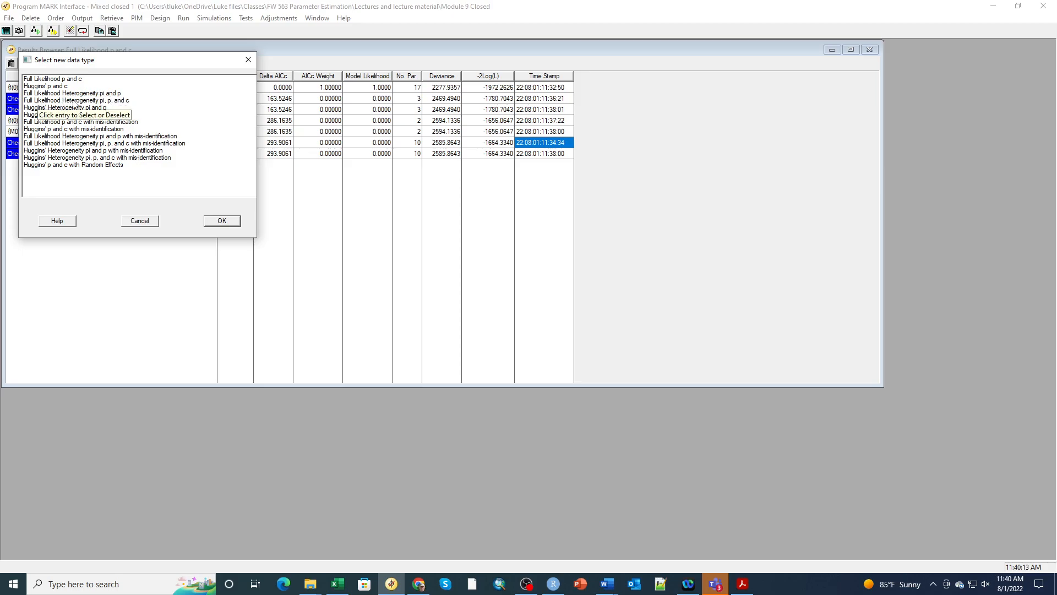
pyautogui.click(109, 103)
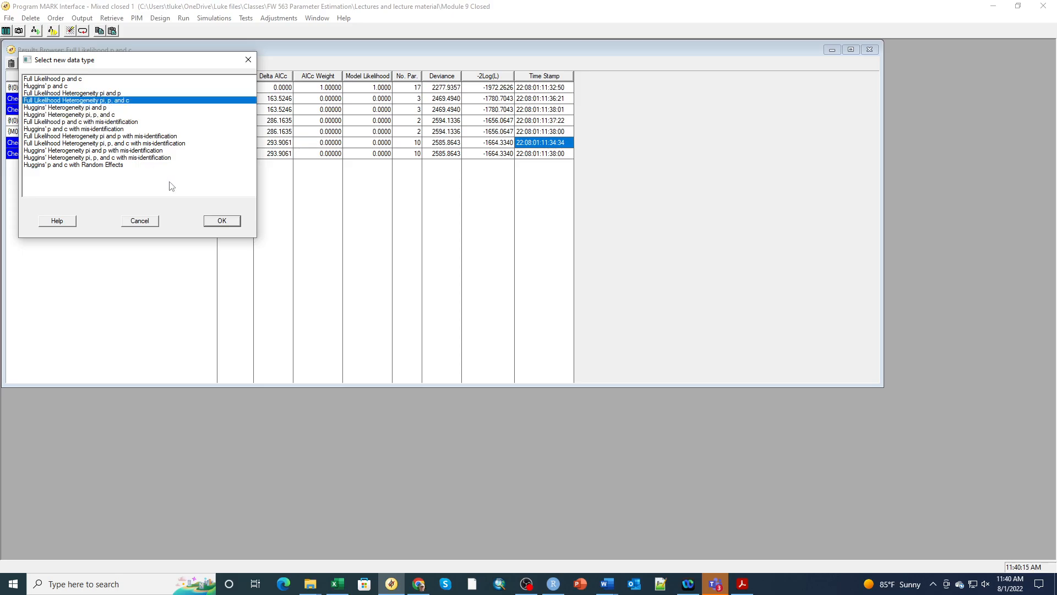
pyautogui.click(222, 221)
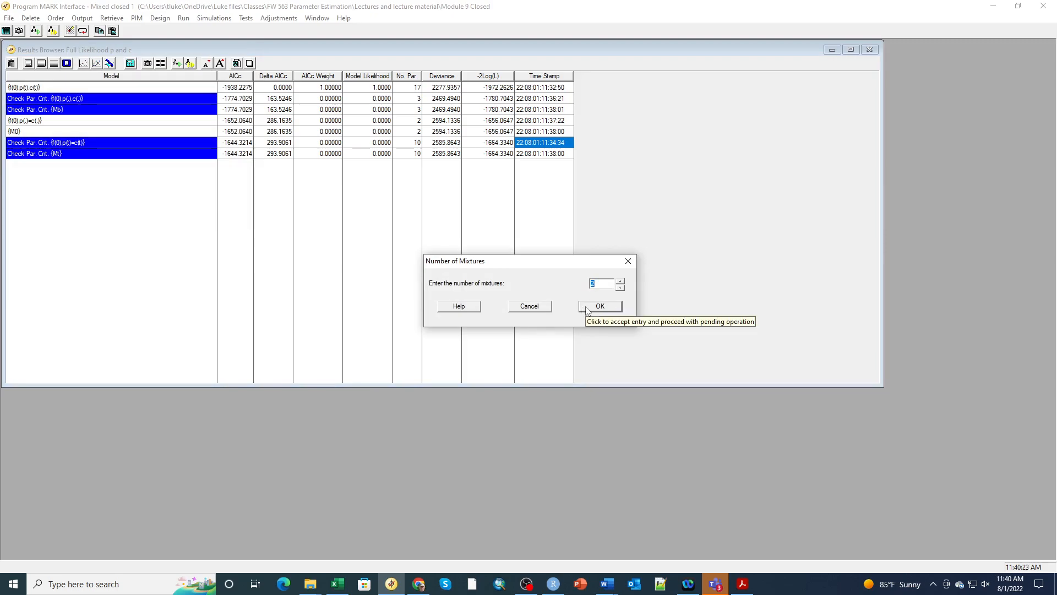
pyautogui.click(587, 310)
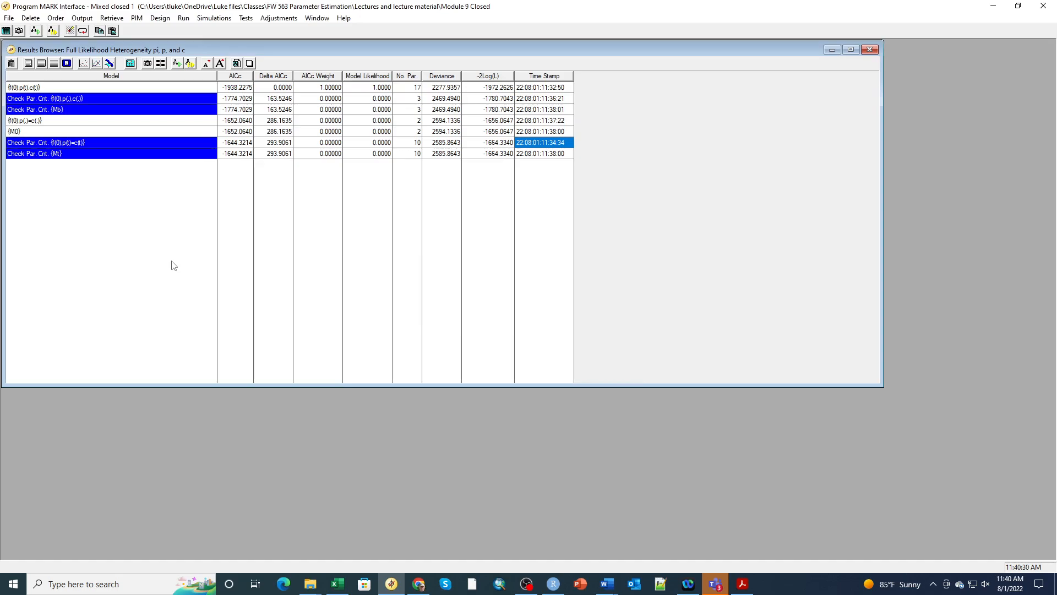
# Review the parameter index chart, and open the pi, p, c and f0 index matrices in tiled windows.
pyautogui.click(147, 63)
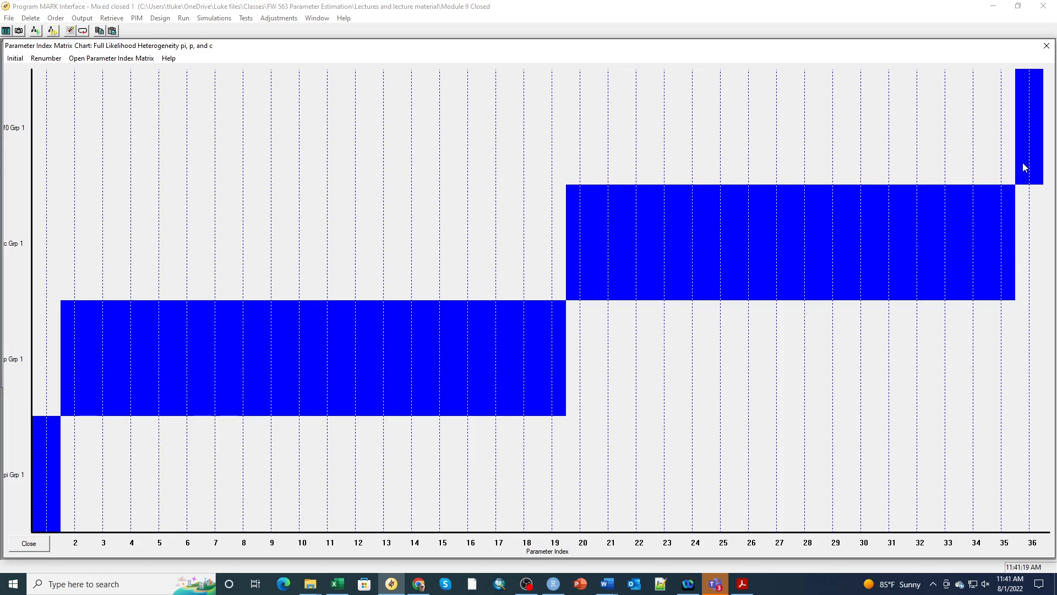
pyautogui.click(138, 19)
pyautogui.click(146, 31)
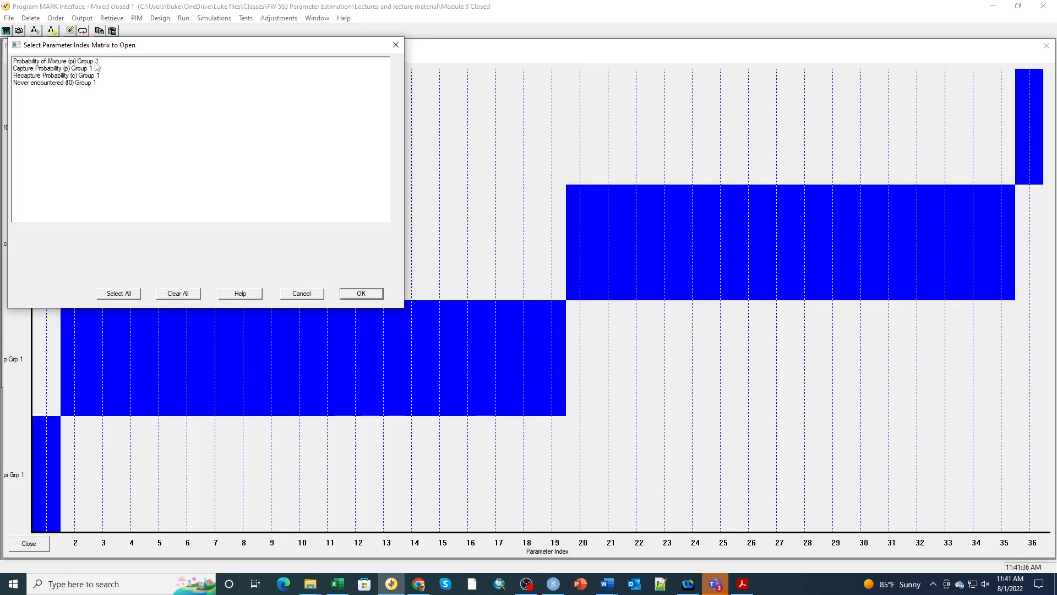
pyautogui.moveTo(96, 64); pyautogui.dragTo(97, 82)
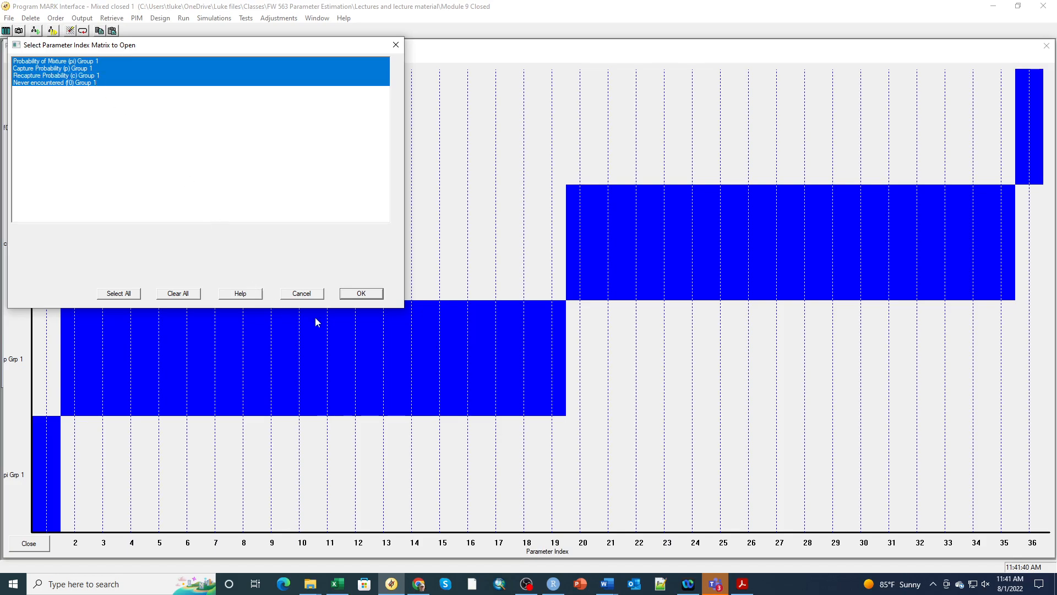
pyautogui.click(368, 296)
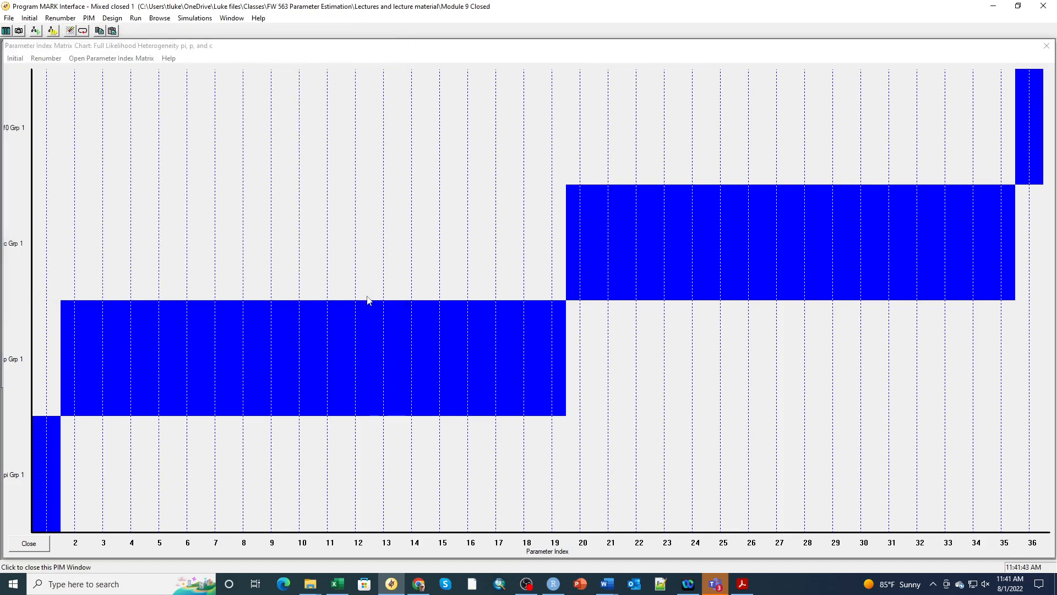
pyautogui.click(1047, 45)
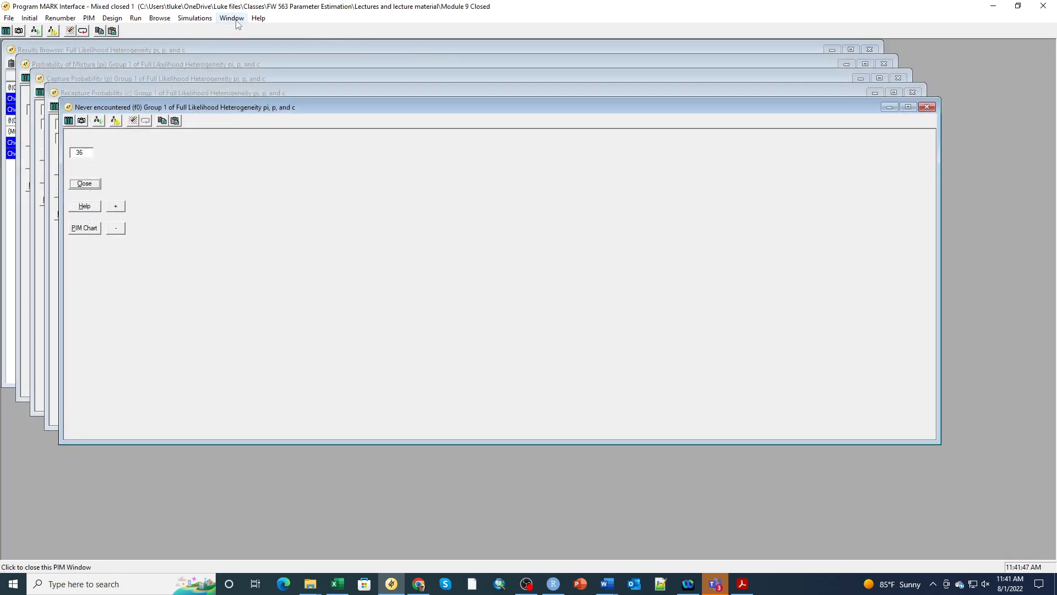
pyautogui.click(231, 18)
pyautogui.click(242, 43)
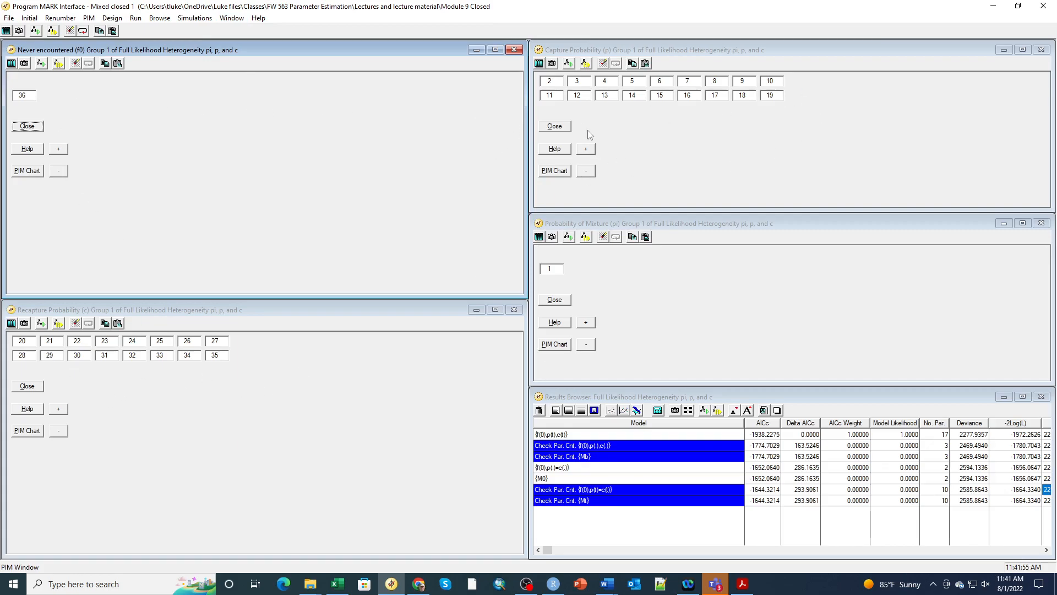
# Make the capture probability (p) index matrix constant.
pyautogui.click(561, 84)
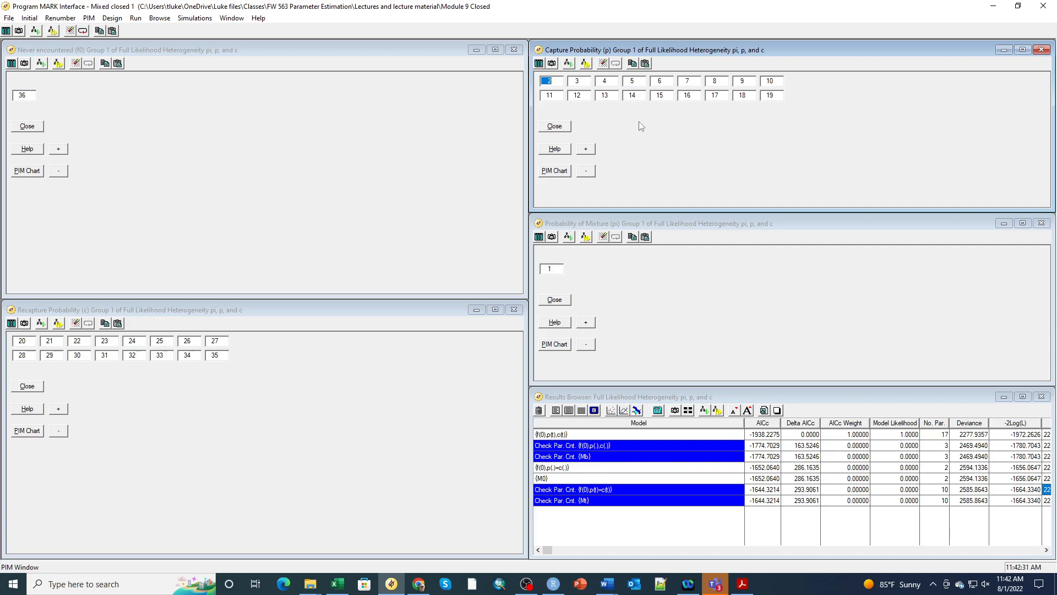
pyautogui.click(30, 18)
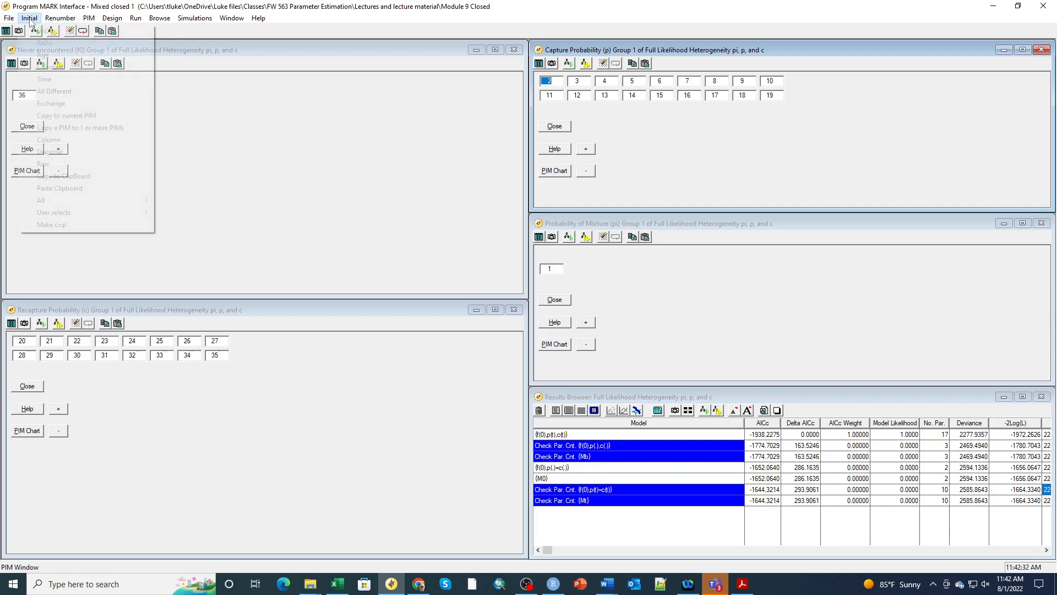
pyautogui.click(49, 68)
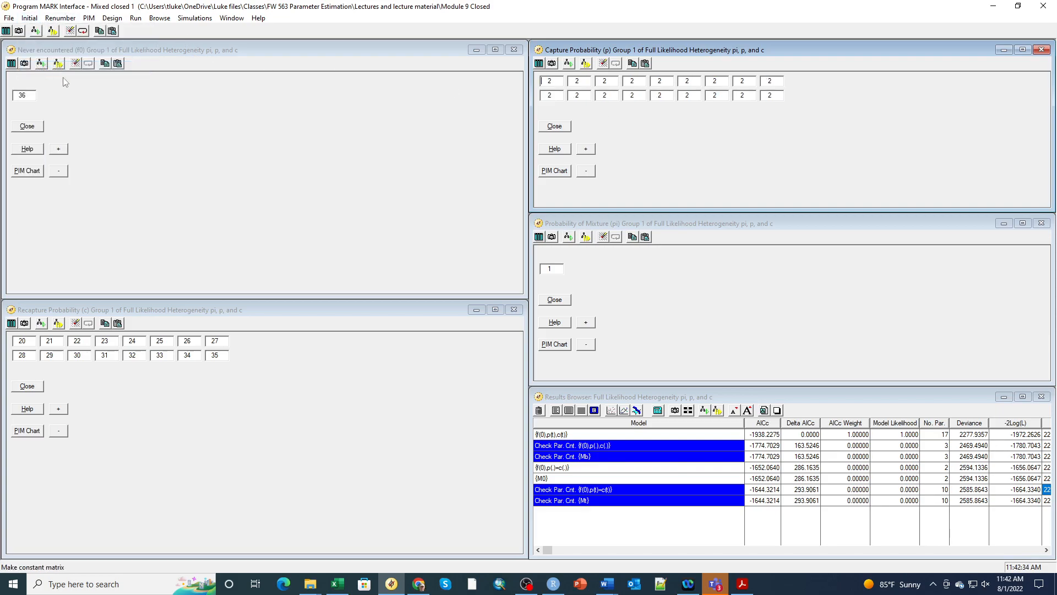
# Set all nine indices in the second mixture row of the capture probability (p) matrix to 3.
pyautogui.click(554, 95)
pyautogui.write('3')
pyautogui.press('Tab')
pyautogui.write('3')
pyautogui.press('Tab')
pyautogui.write('3')
pyautogui.press('Tab')
pyautogui.write('3')
pyautogui.press('Tab')
pyautogui.write('3')
pyautogui.press('Tab')
pyautogui.write('3')
pyautogui.press('Tab')
pyautogui.write('3')
pyautogui.press('Tab')
pyautogui.write('3')
pyautogui.press('Tab')
pyautogui.write('3')
# Copy the capture probability (p) index matrix onto the recapture probability (c) matrix.
pyautogui.click(30, 18)
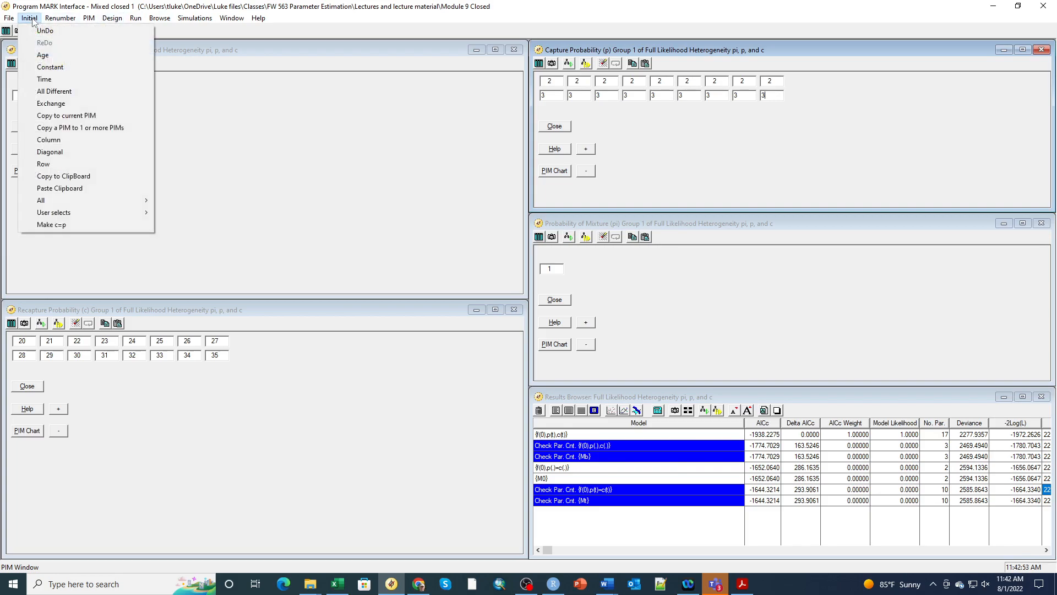
pyautogui.click(65, 128)
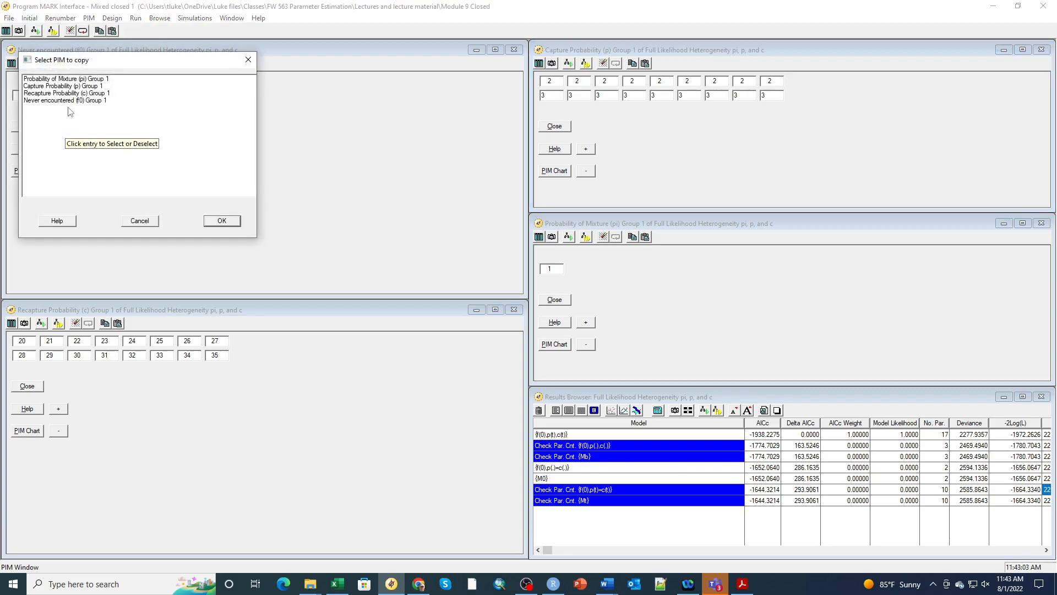
pyautogui.click(72, 87)
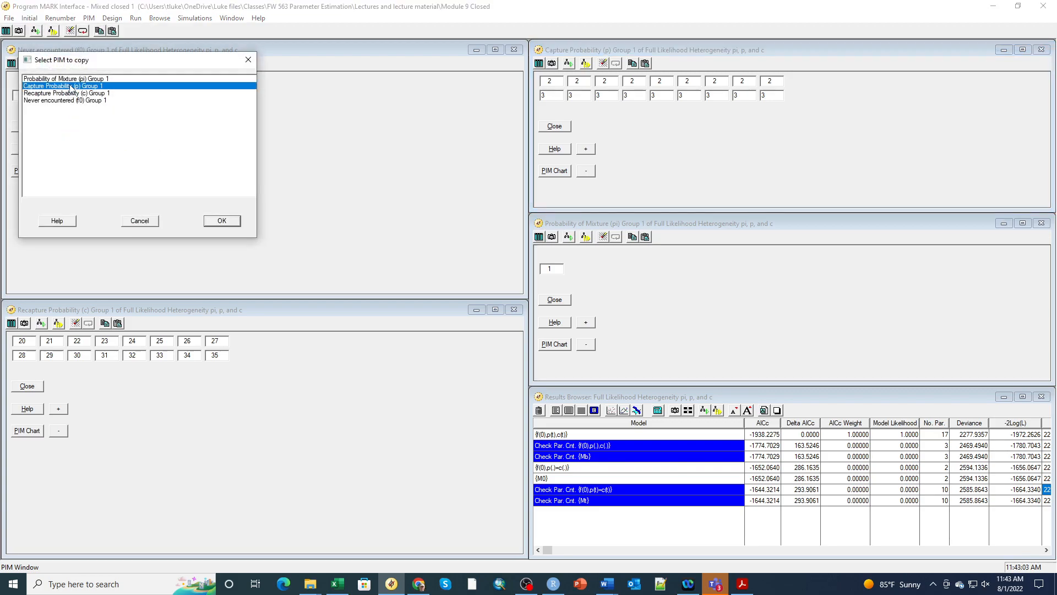
pyautogui.click(223, 223)
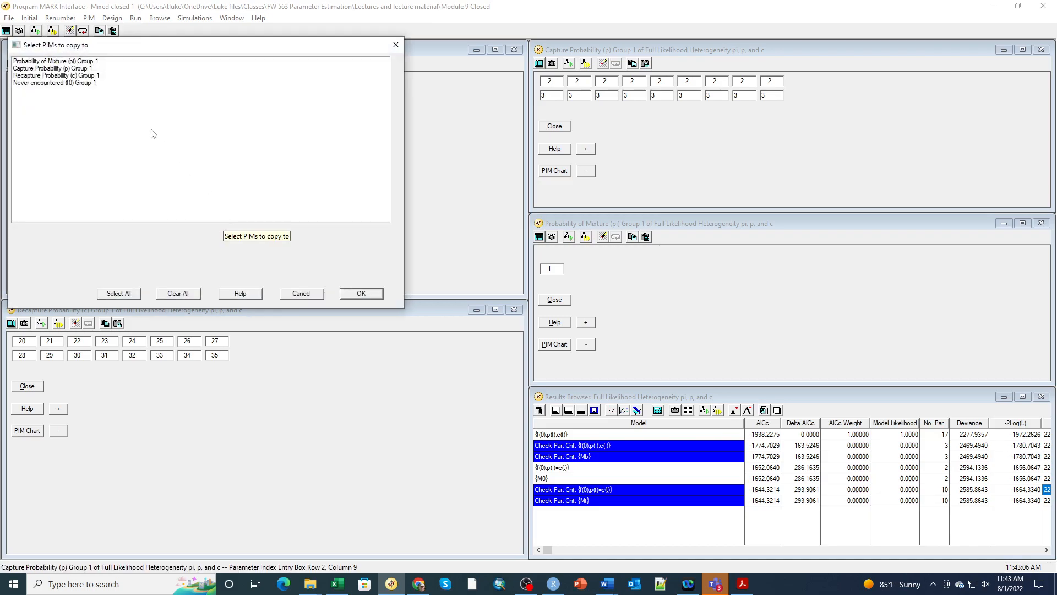
pyautogui.click(81, 77)
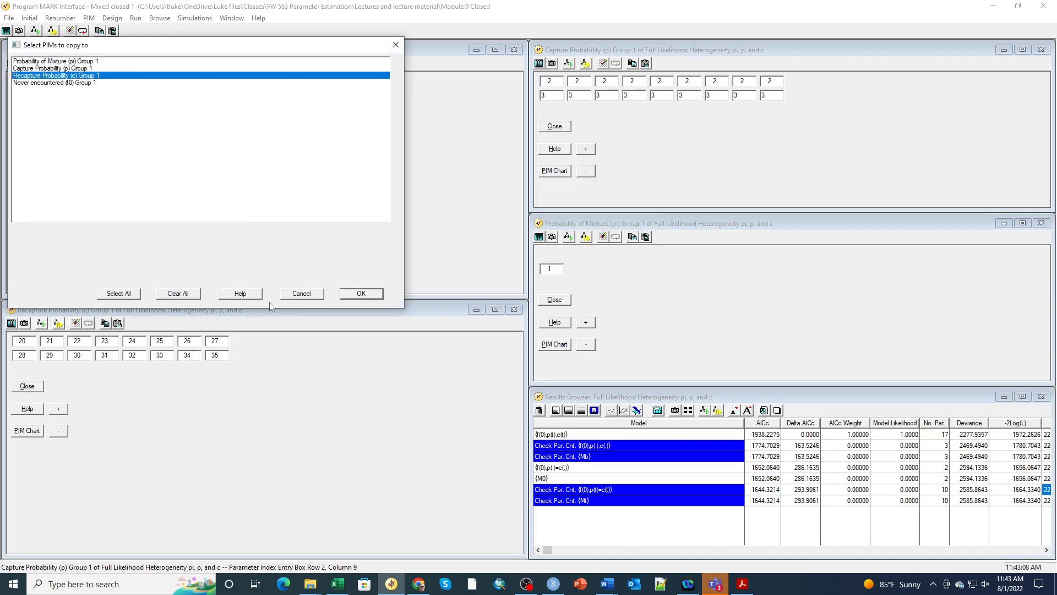
pyautogui.click(373, 297)
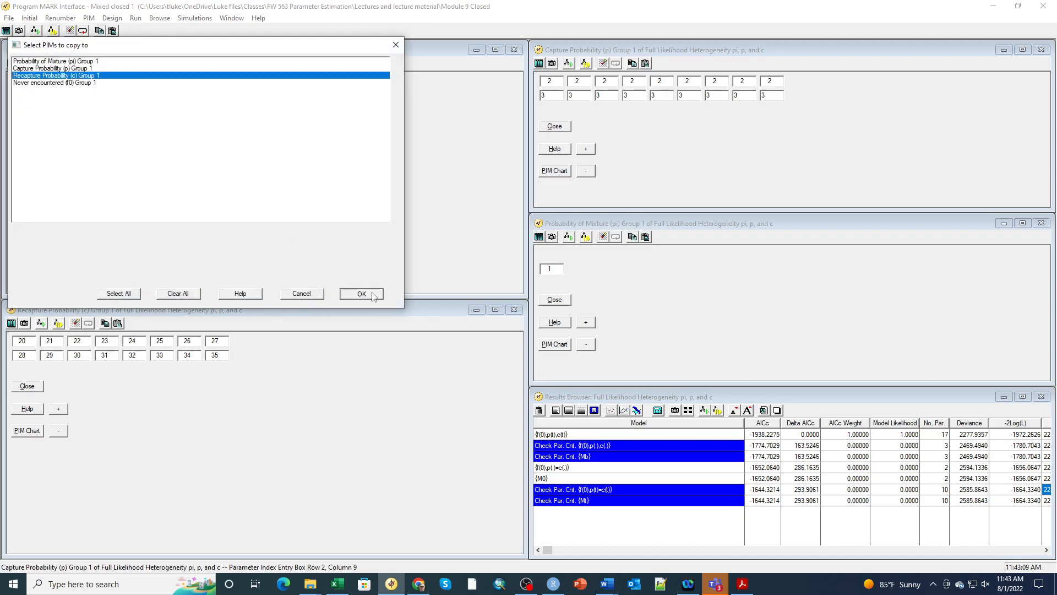
# Set the first index in the second mixture row of the recapture probability (c) matrix to 3 and the never encountered (f0) index to 4.
pyautogui.click(298, 437)
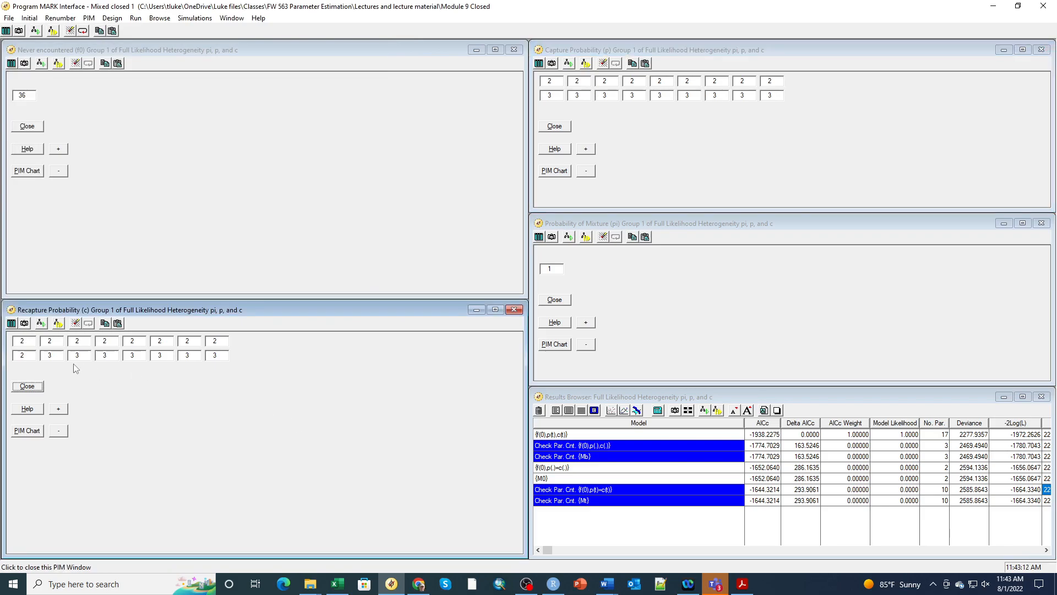
pyautogui.click(27, 353)
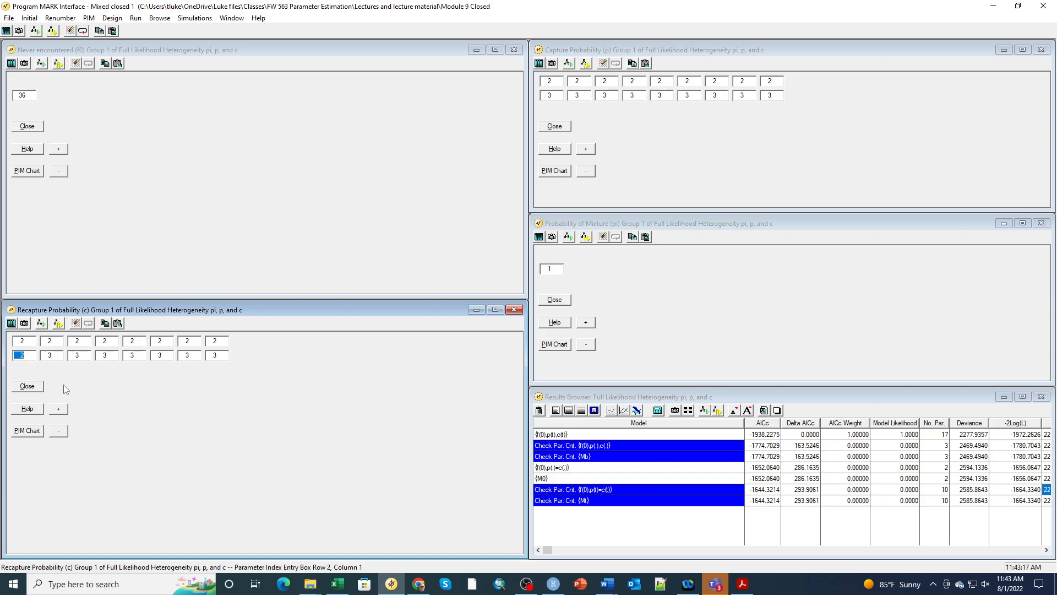
pyautogui.write('3')
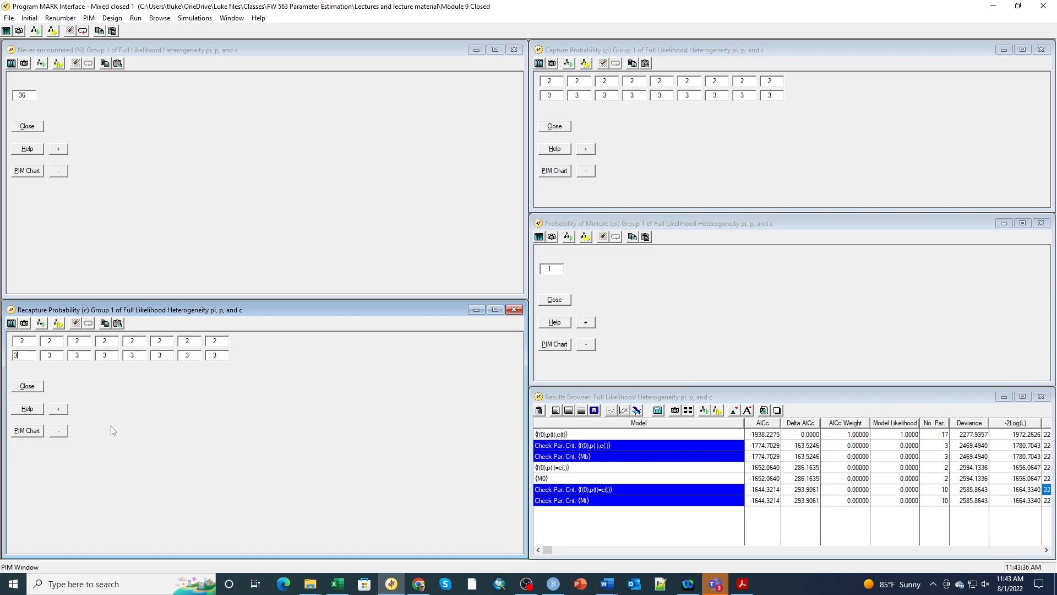
pyautogui.click(40, 103)
pyautogui.write('4')
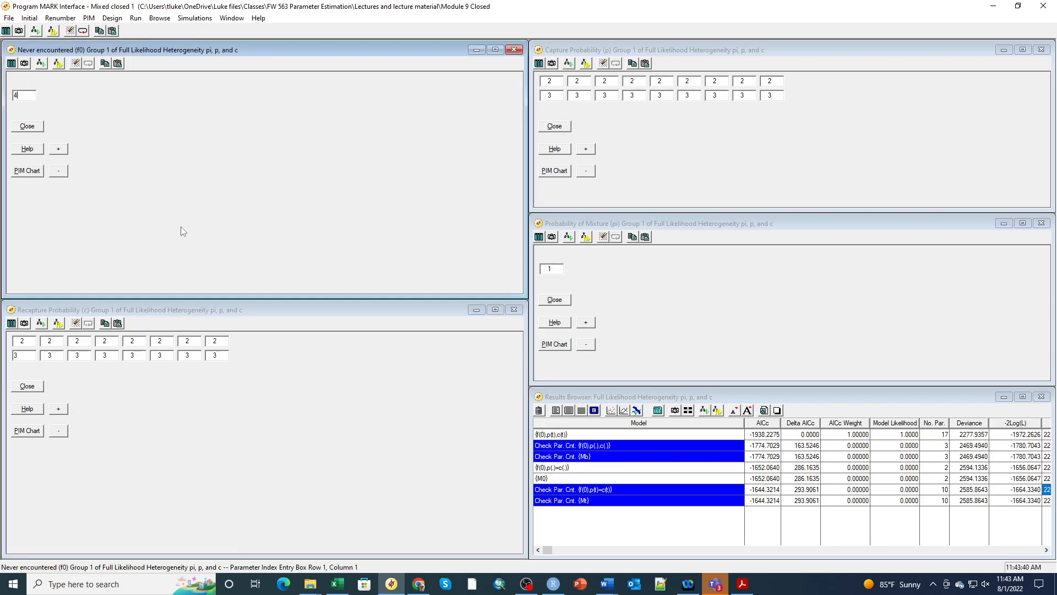
pyautogui.click(392, 451)
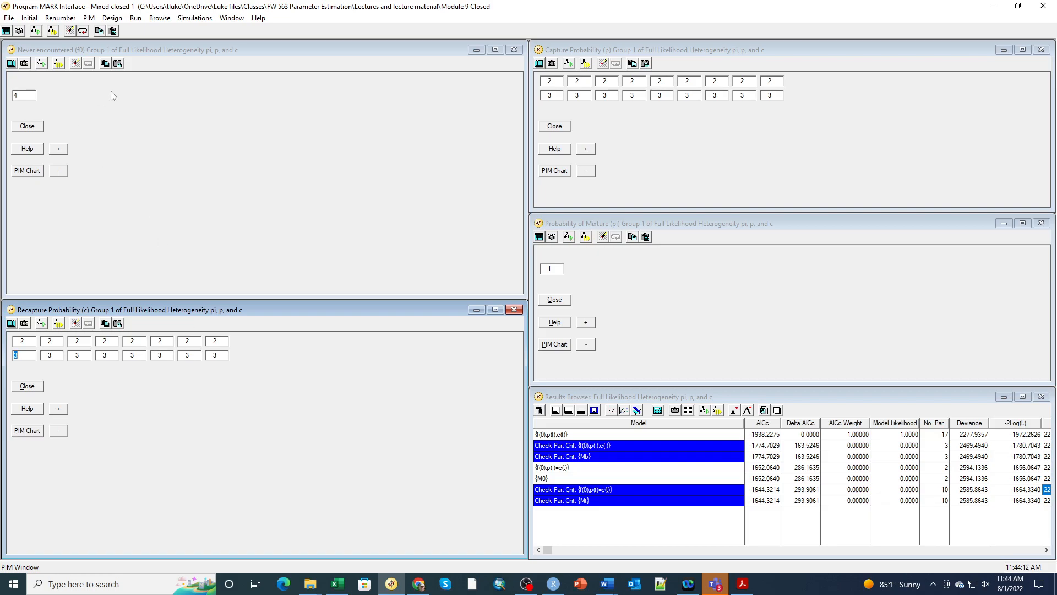
# Set up a run of the current model and name it pi,pa(.)=ca(.),pb(.)=cb(.),f0.
pyautogui.click(136, 19)
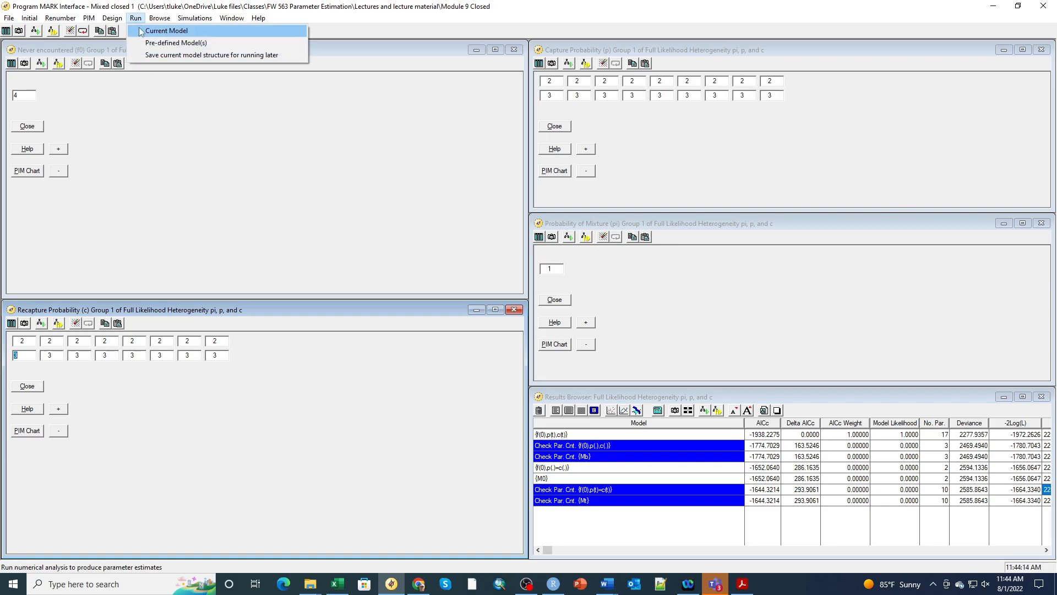
pyautogui.click(143, 31)
pyautogui.doubleClick(115, 89)
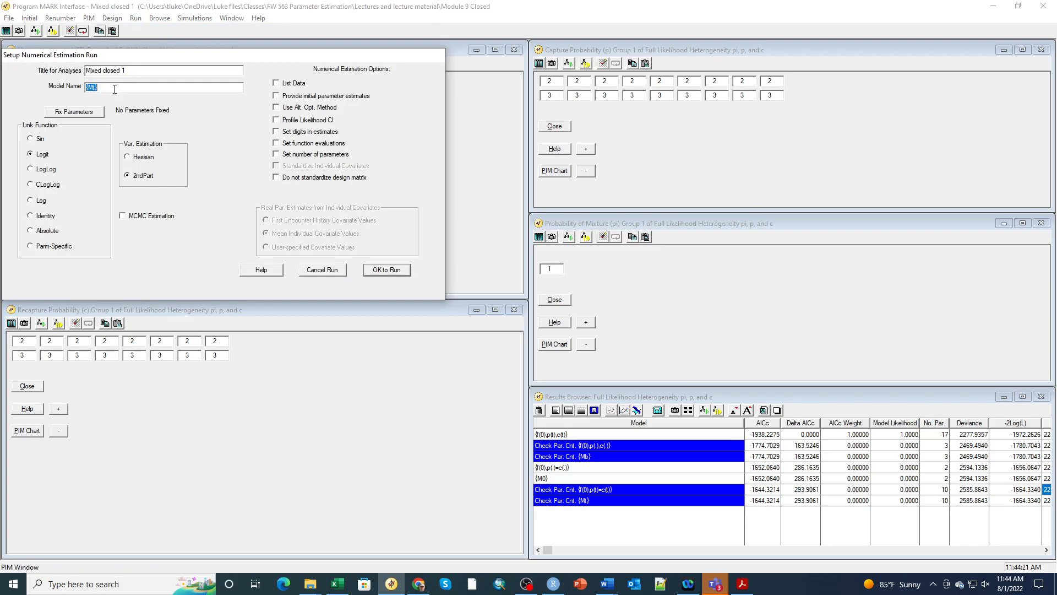
pyautogui.write('pi,pa(.)=')
pyautogui.write('ca(.),')
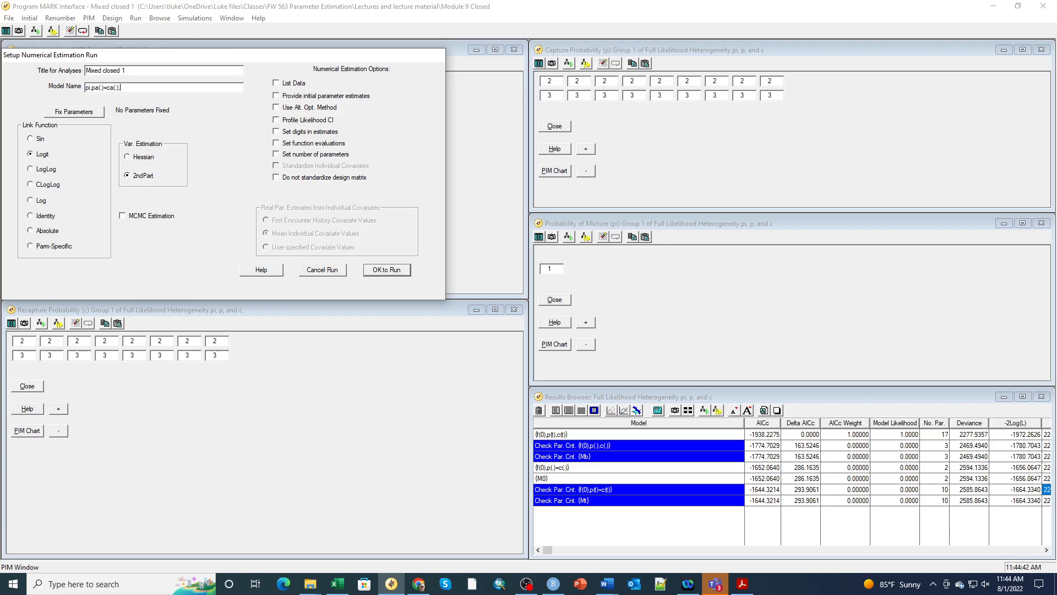
pyautogui.write('b(.)=cb(.')
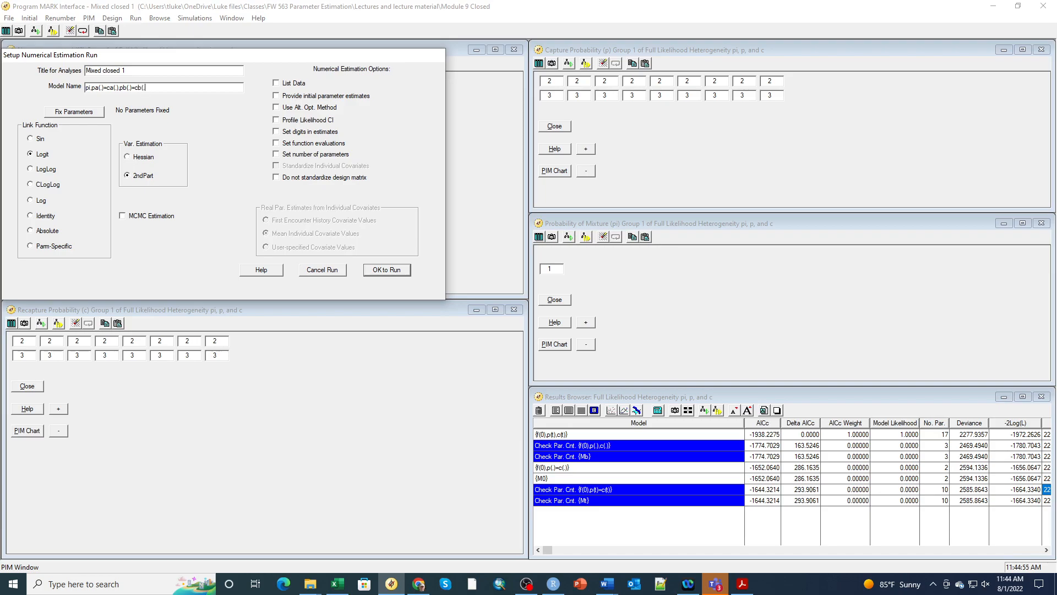
pyautogui.write('0')
# Run the model with an identity design matrix and append its output to the results database.
pyautogui.click(388, 270)
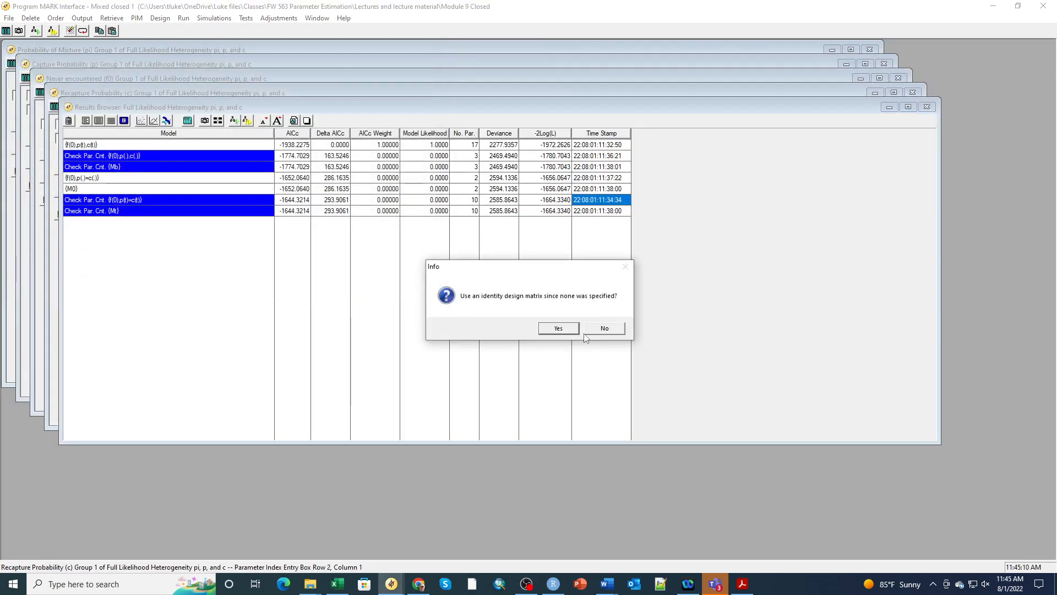
pyautogui.click(557, 328)
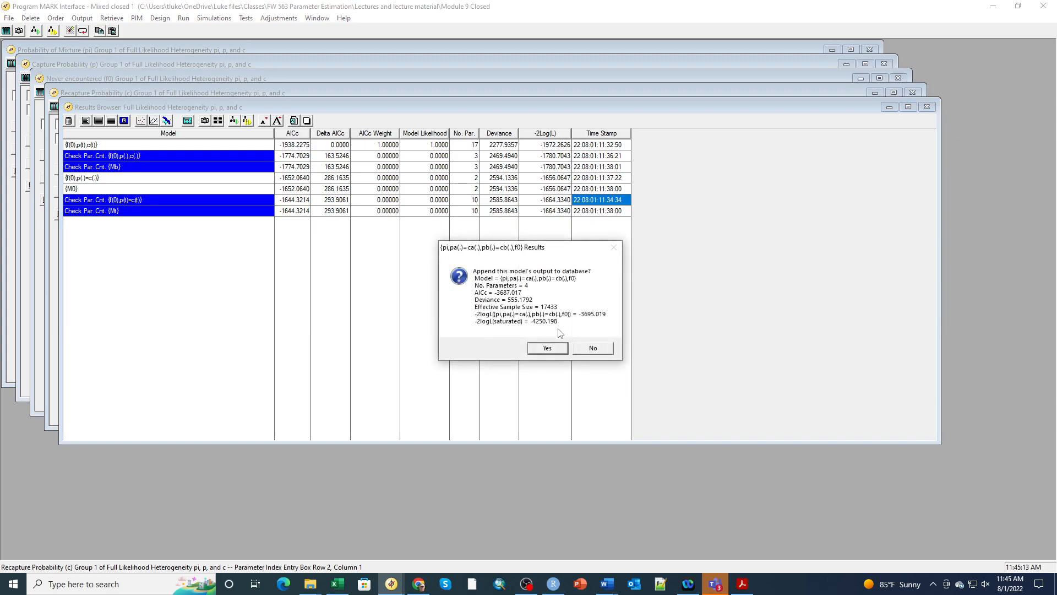
pyautogui.click(544, 348)
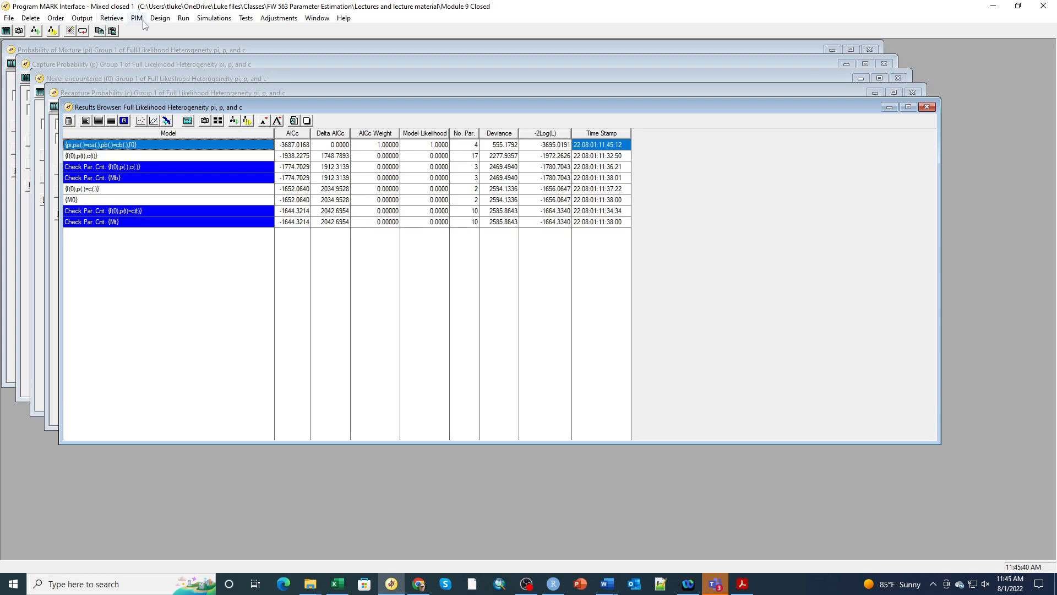
# Run the pre-defined Otis et al. models Mh2, Mth2, Mbh2 and Mtbh2.
pyautogui.click(184, 21)
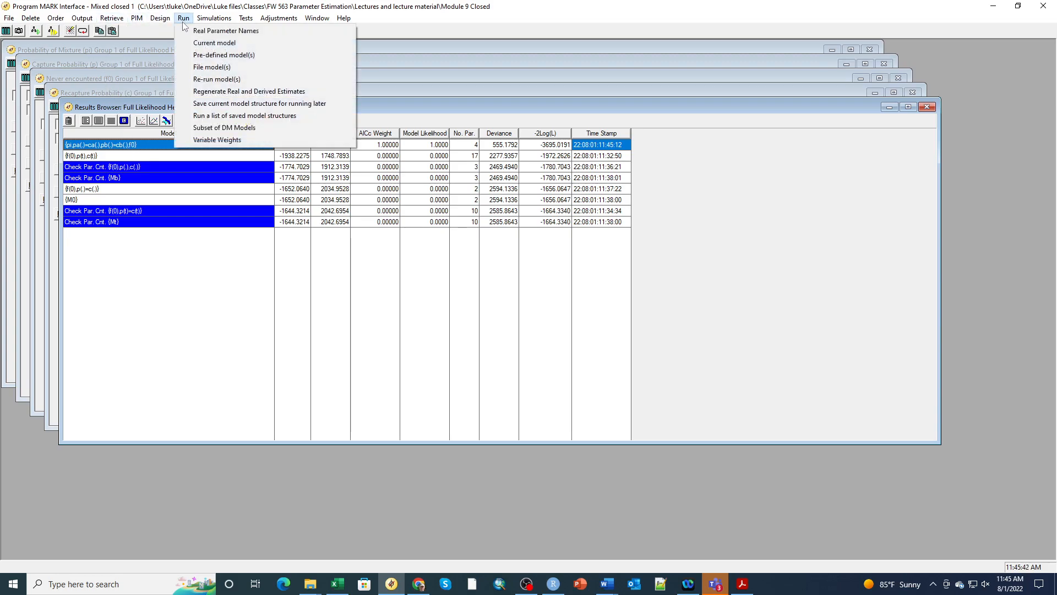
pyautogui.click(206, 57)
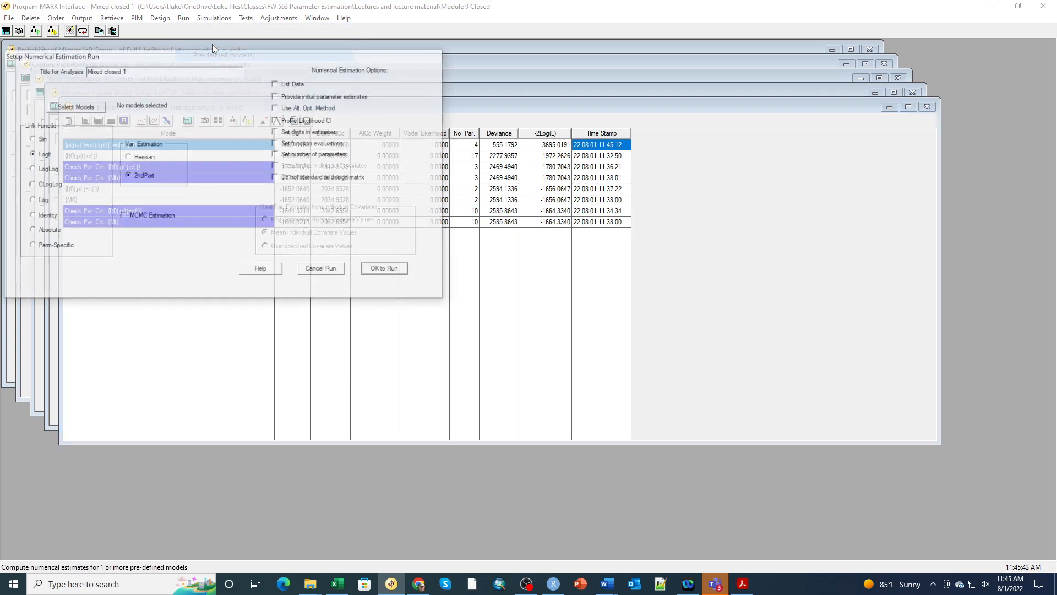
pyautogui.click(91, 109)
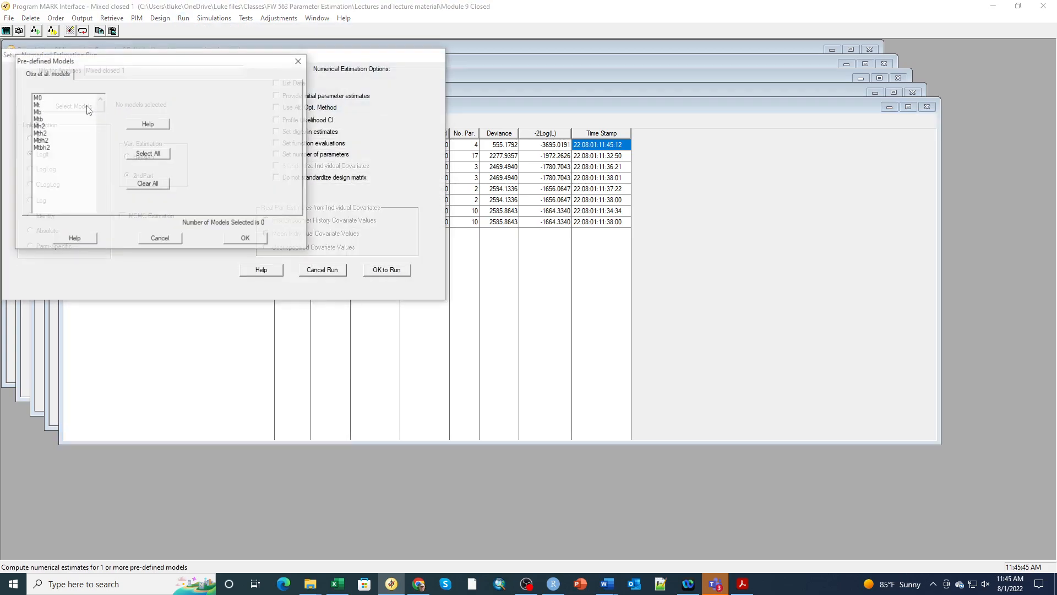
pyautogui.click(47, 128)
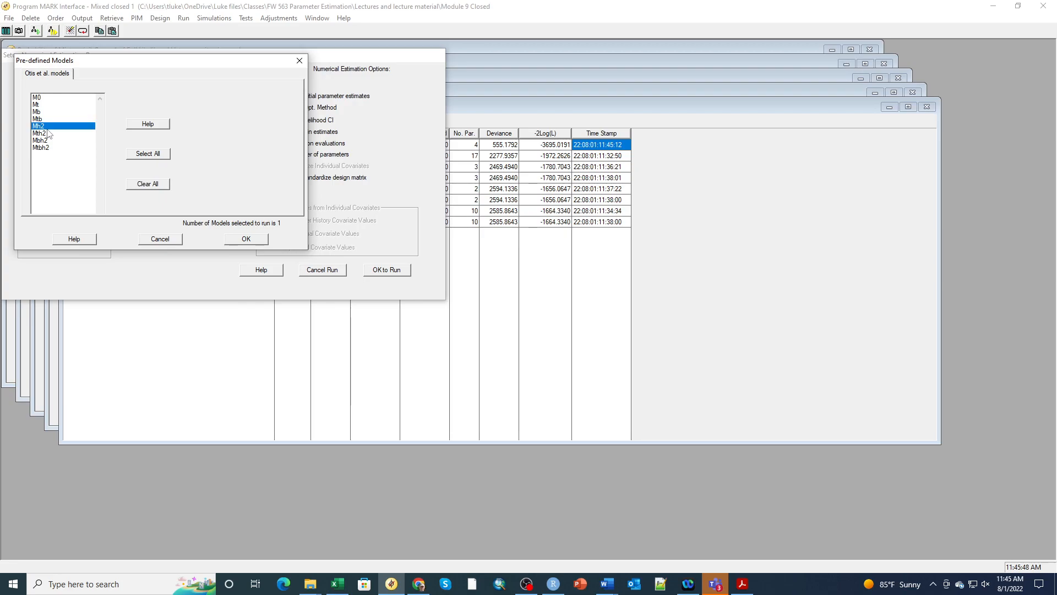
pyautogui.click(47, 133)
pyautogui.click(47, 141)
pyautogui.click(49, 147)
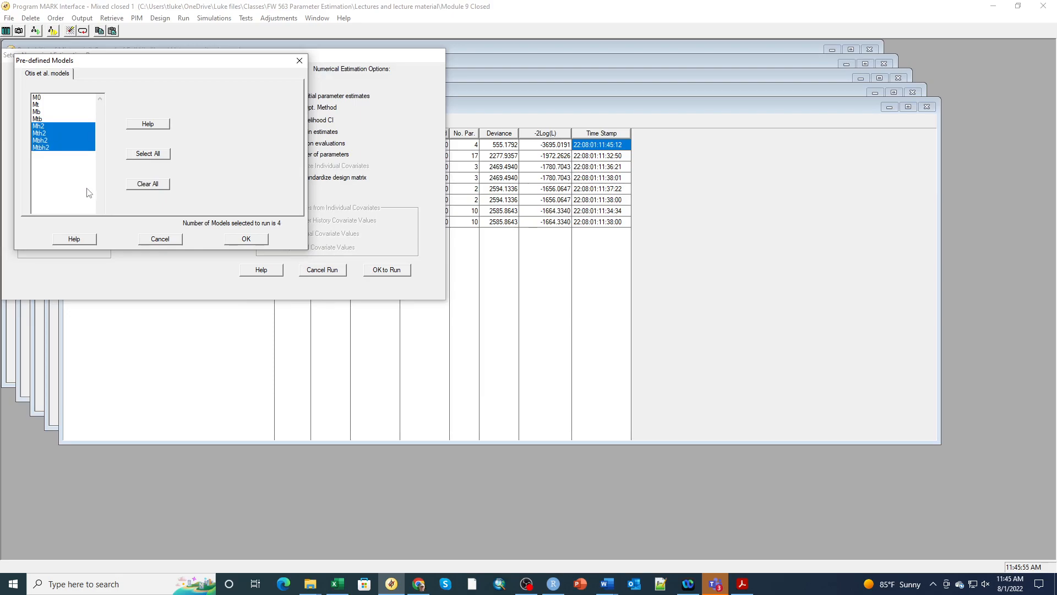
pyautogui.click(247, 240)
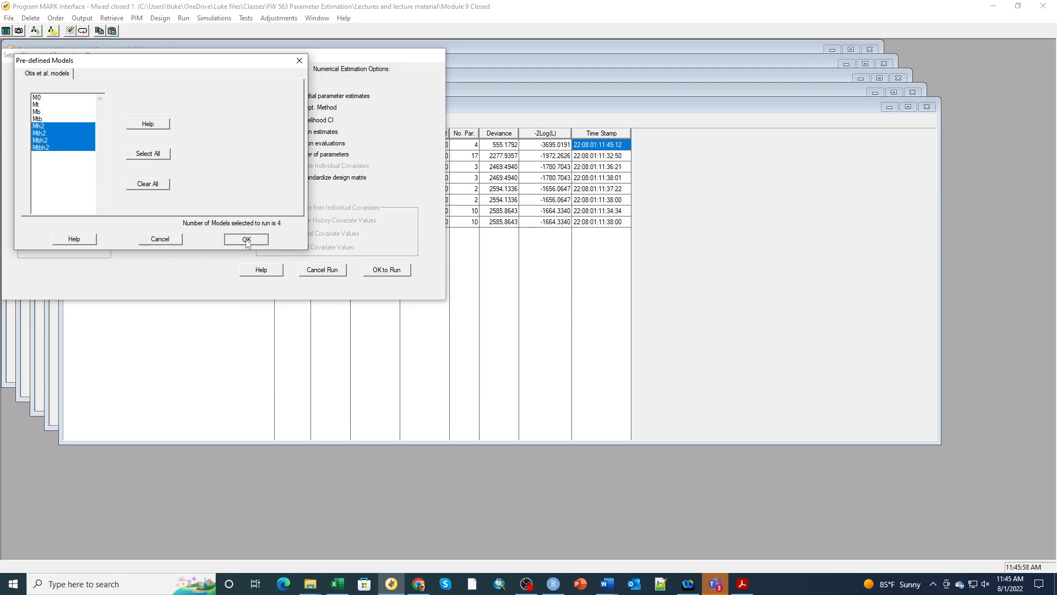
pyautogui.click(387, 271)
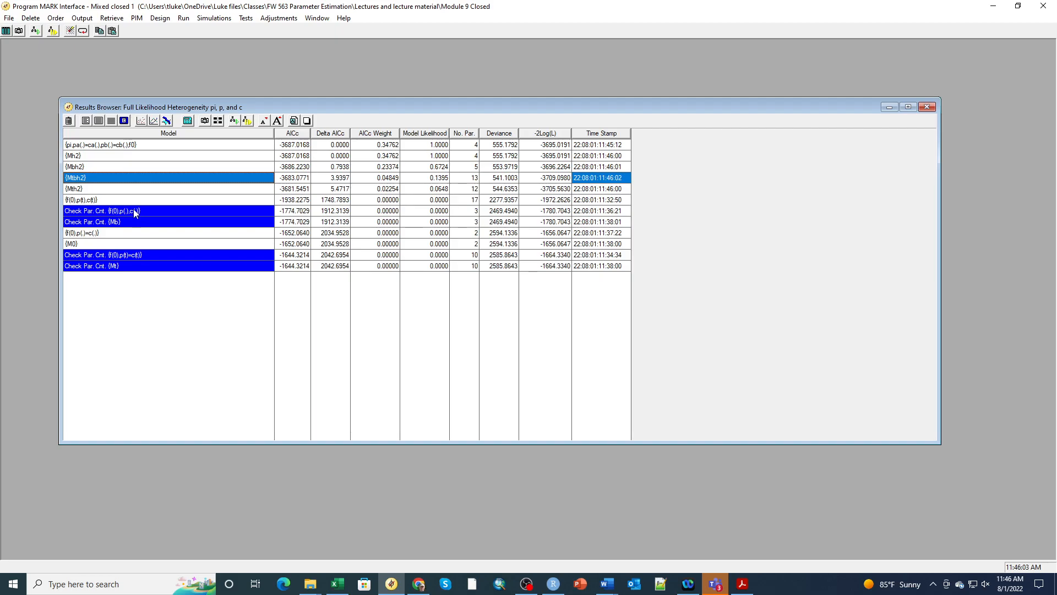
# Compare the results of the hand-built model pi,pa(.)=ca(.),pb(.)=cb(.),f0 with those of the pre-defined Mh2 model.
pyautogui.click(116, 156)
pyautogui.click(119, 145)
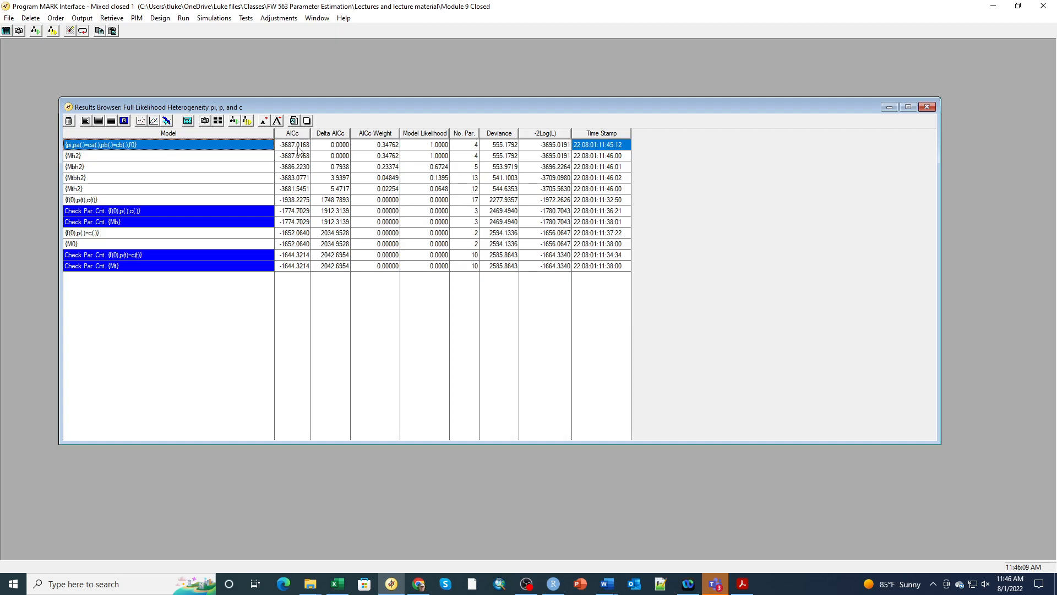
pyautogui.click(119, 157)
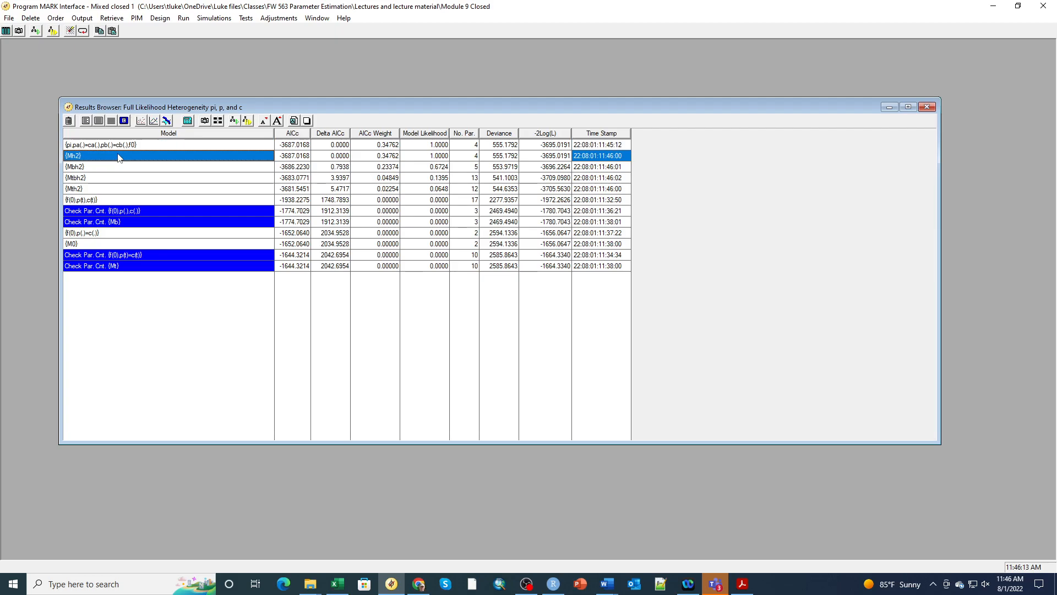
# Open the real parameter estimates of the Mh2 model and examine the pi, p, c and f0 values.
pyautogui.click(111, 122)
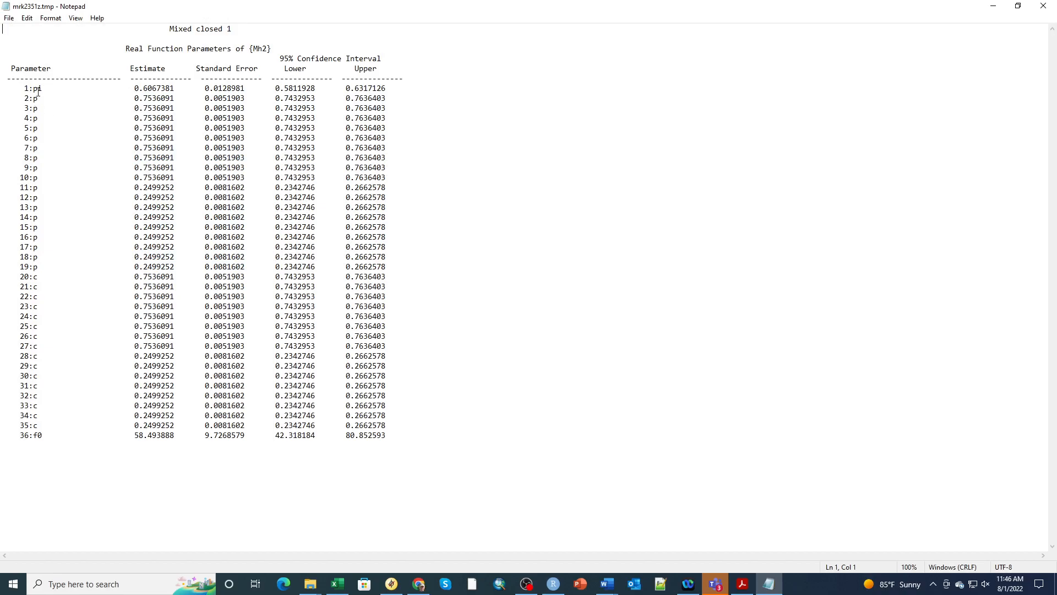
pyautogui.moveTo(130, 87); pyautogui.dragTo(179, 87)
pyautogui.moveTo(131, 98); pyautogui.dragTo(184, 98)
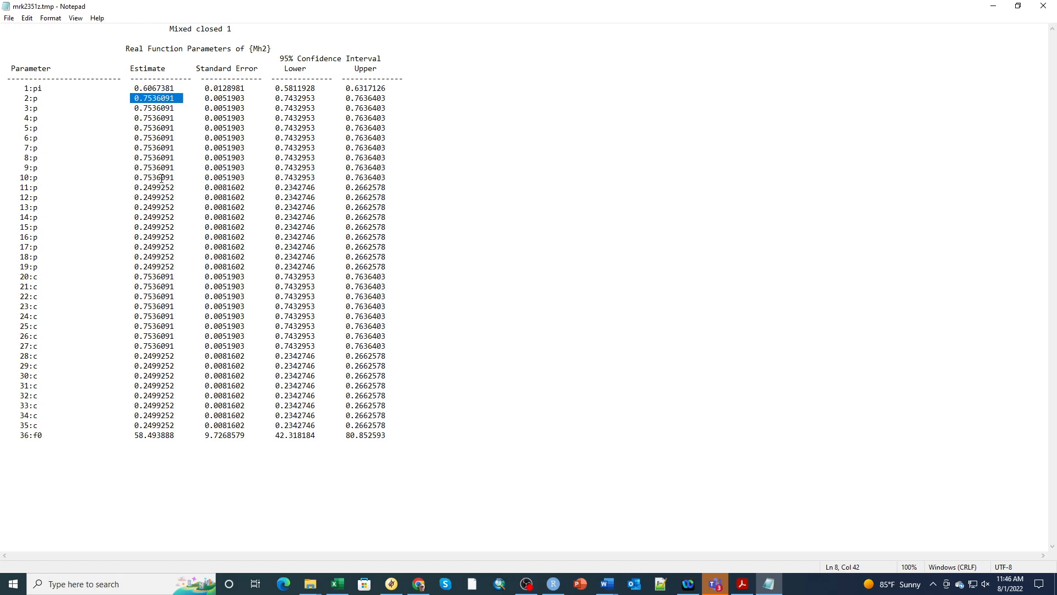
pyautogui.moveTo(117, 187); pyautogui.dragTo(178, 186)
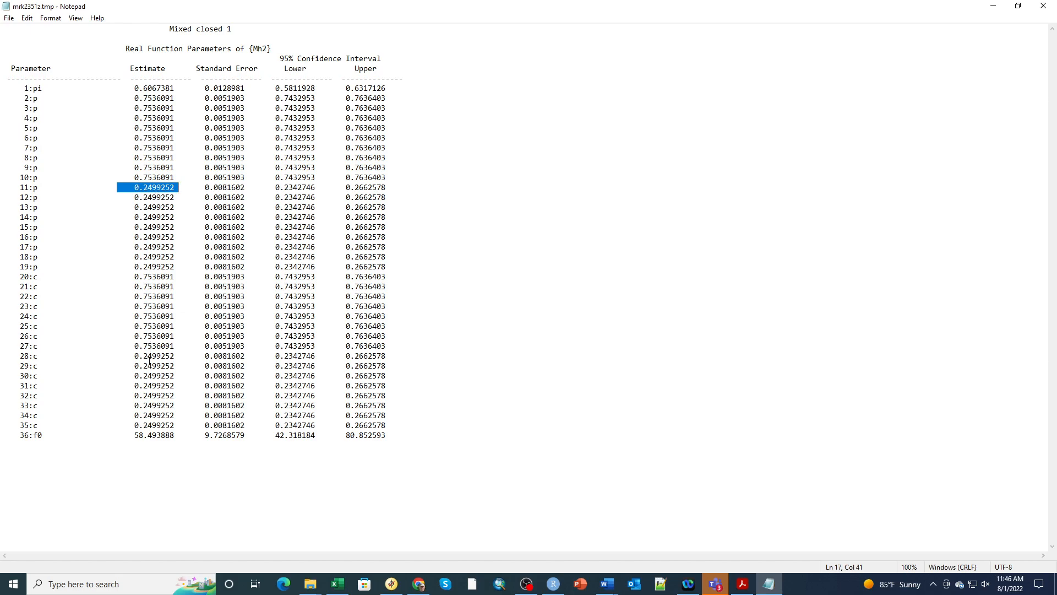
pyautogui.moveTo(126, 263); pyautogui.dragTo(187, 425)
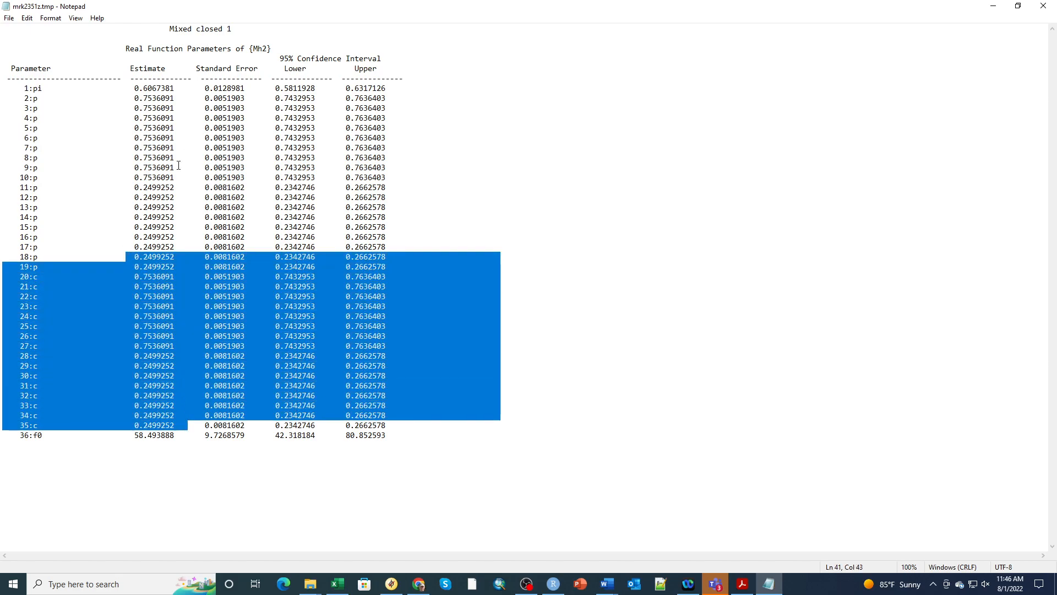
pyautogui.click(144, 435)
pyautogui.moveTo(15, 435); pyautogui.dragTo(296, 456)
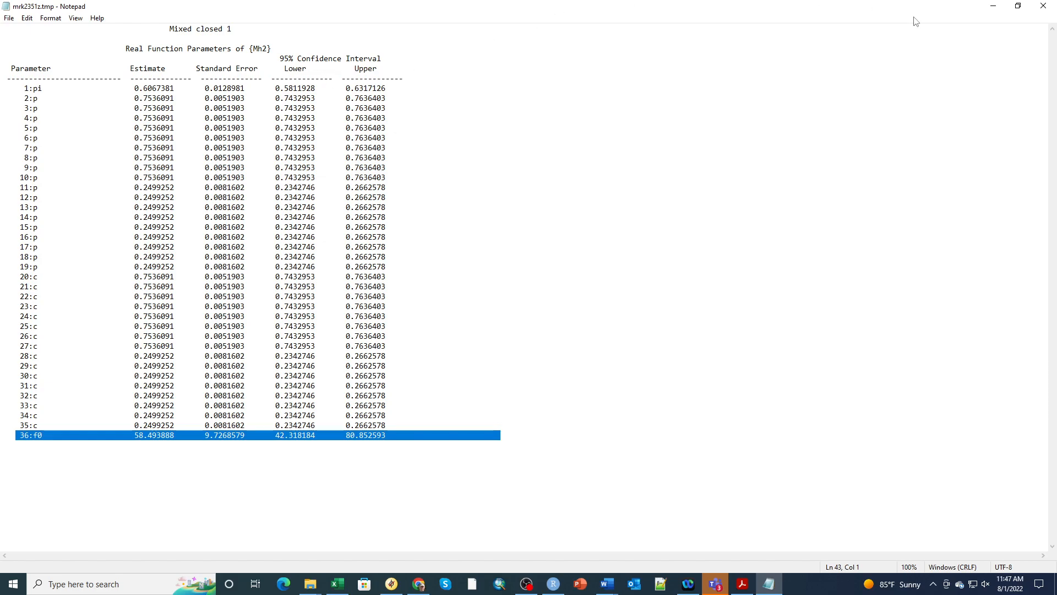
# Shrink the Mh2 estimates window and open the real parameter estimates of the model pi,pa(.)=ca(.),pb(.)=cb(.),f0 for comparison.
pyautogui.click(1018, 7)
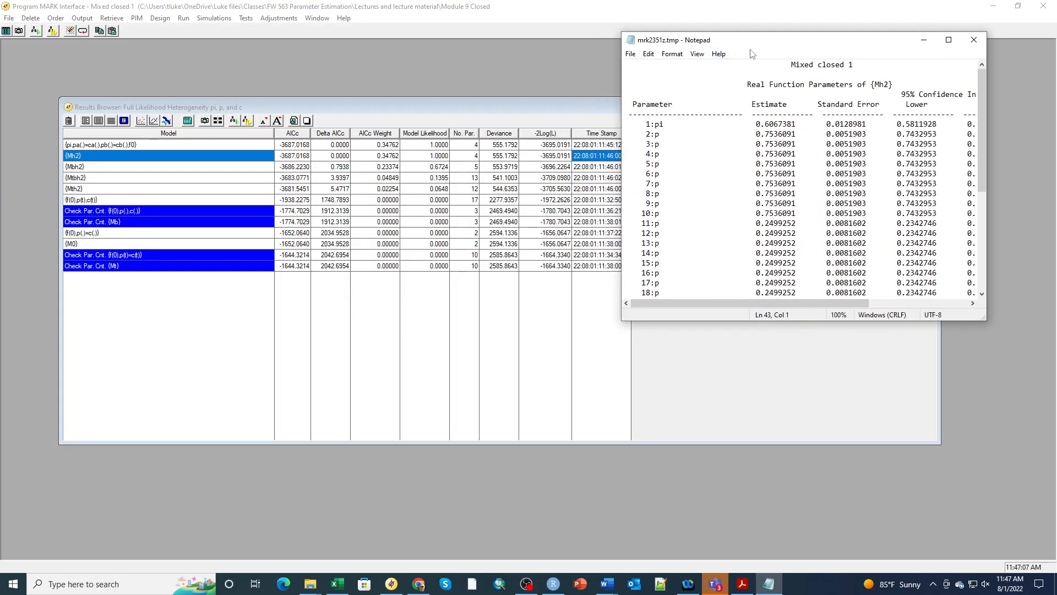
pyautogui.click(96, 146)
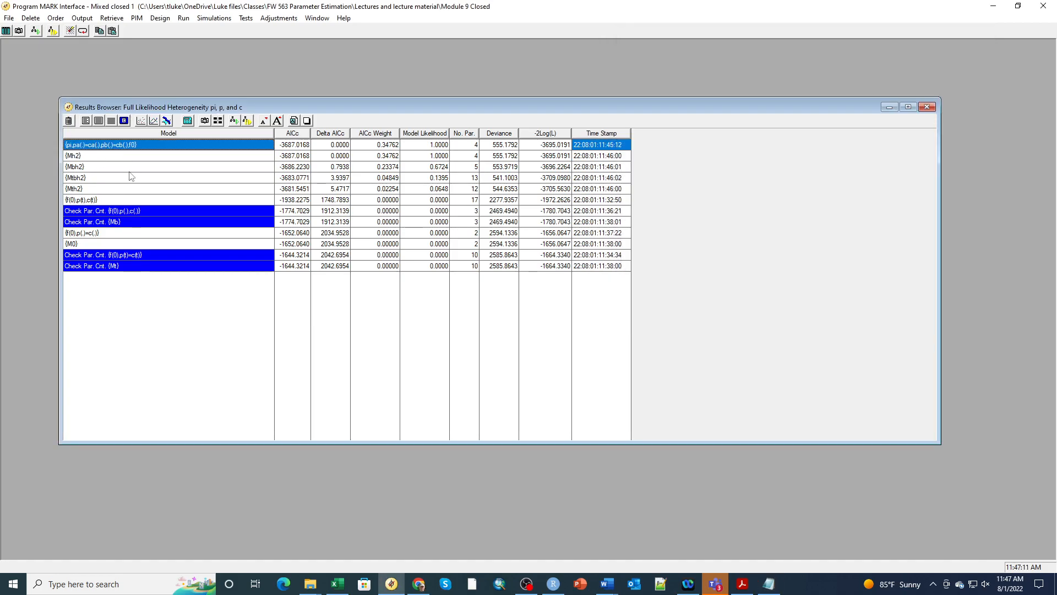
pyautogui.click(111, 121)
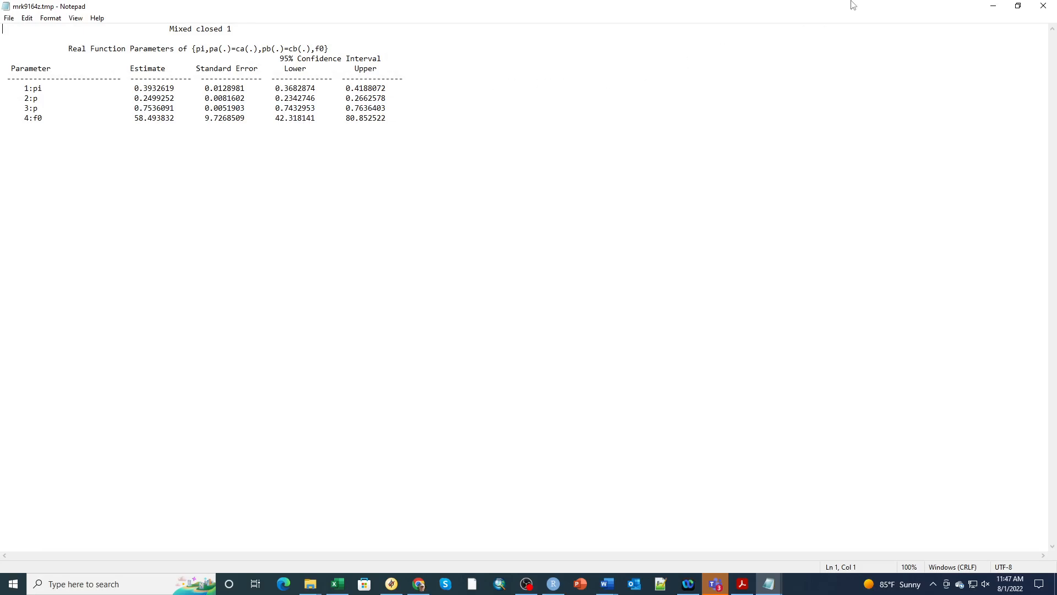
# Arrange the real parameter estimates windows of the model pi,pa(.)=ca(.),pb(.)=cb(.),f0 and the Mh2 model side by side.
pyautogui.click(1019, 6)
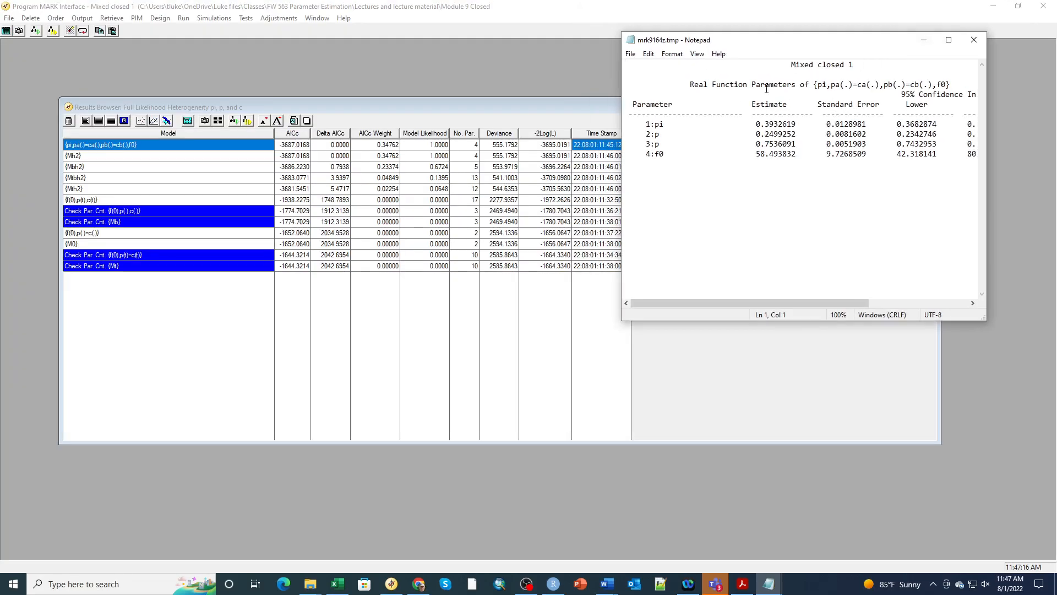
pyautogui.moveTo(765, 44); pyautogui.dragTo(406, 69)
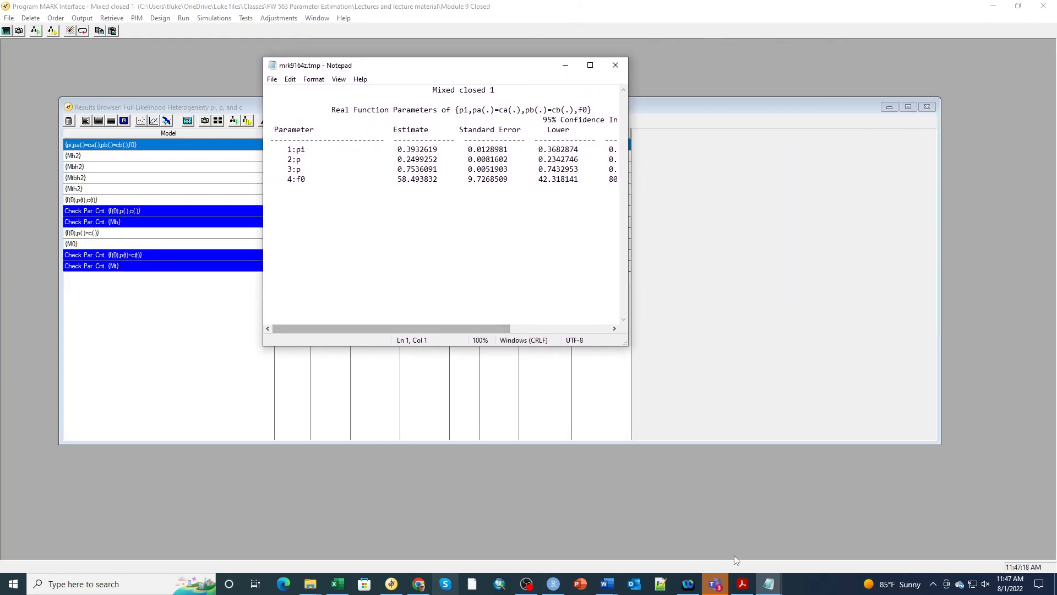
pyautogui.click(769, 584)
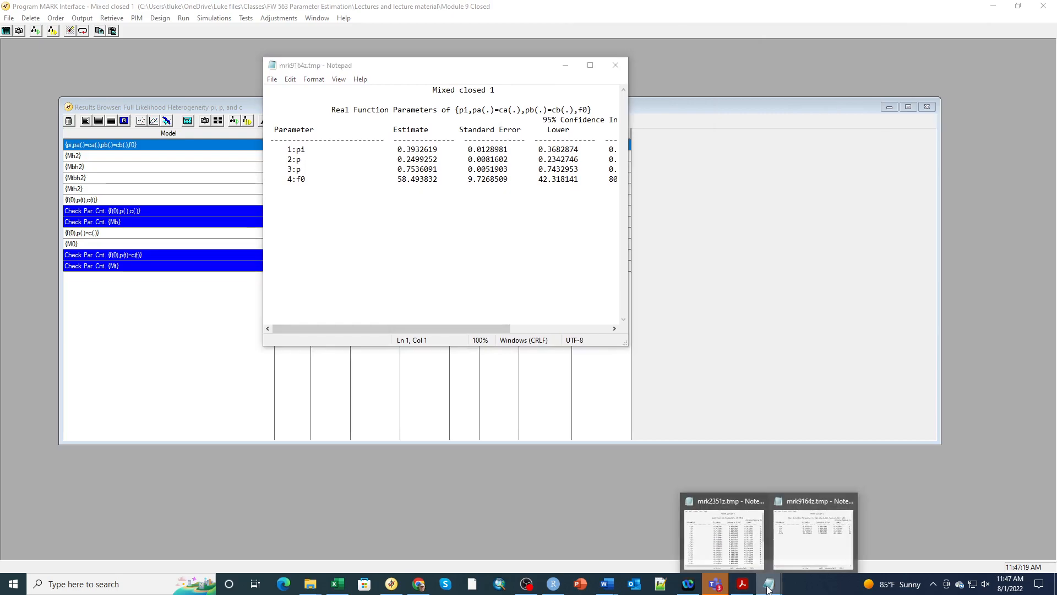
pyautogui.click(709, 509)
pyautogui.moveTo(746, 44); pyautogui.dragTo(792, 70)
pyautogui.click(483, 68)
pyautogui.moveTo(482, 67); pyautogui.dragTo(489, 66)
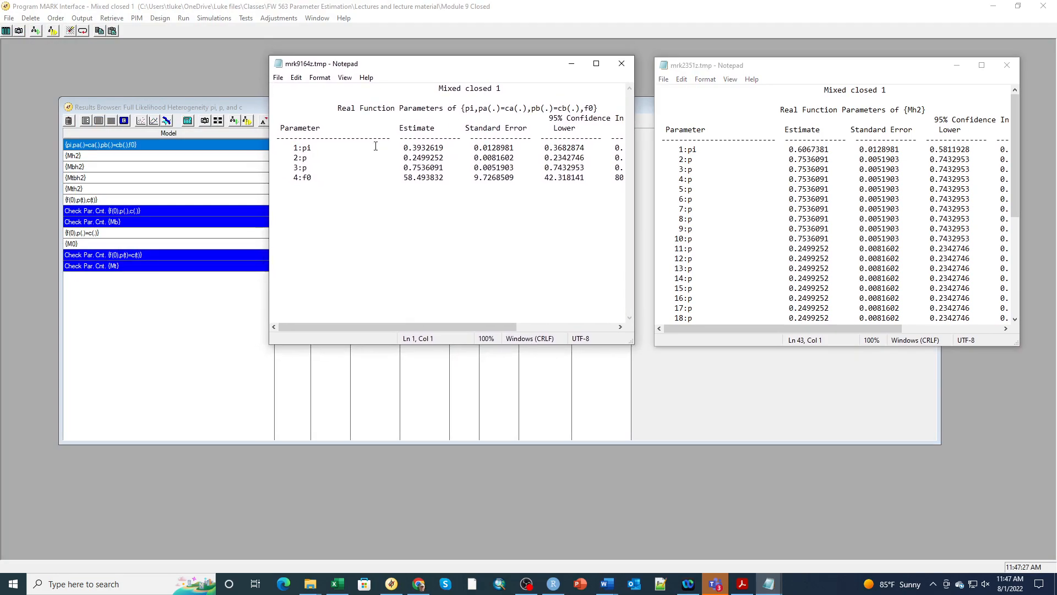
# Compare the pi, p and f0 estimates of the hand-built model with those of Mh2, and close both estimates windows.
pyautogui.moveTo(292, 146); pyautogui.dragTo(445, 149)
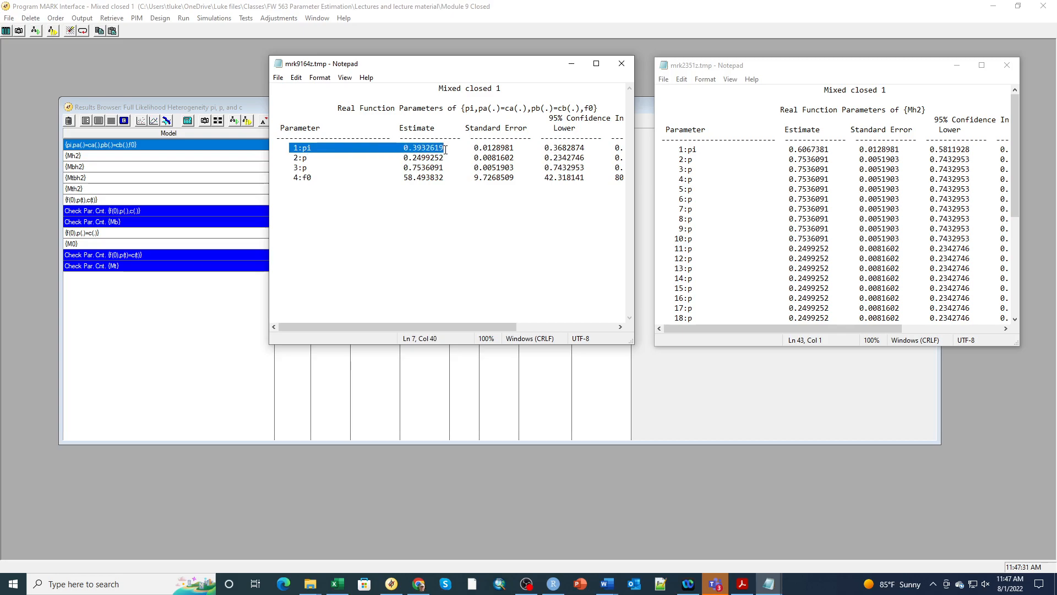
pyautogui.moveTo(675, 149); pyautogui.dragTo(838, 150)
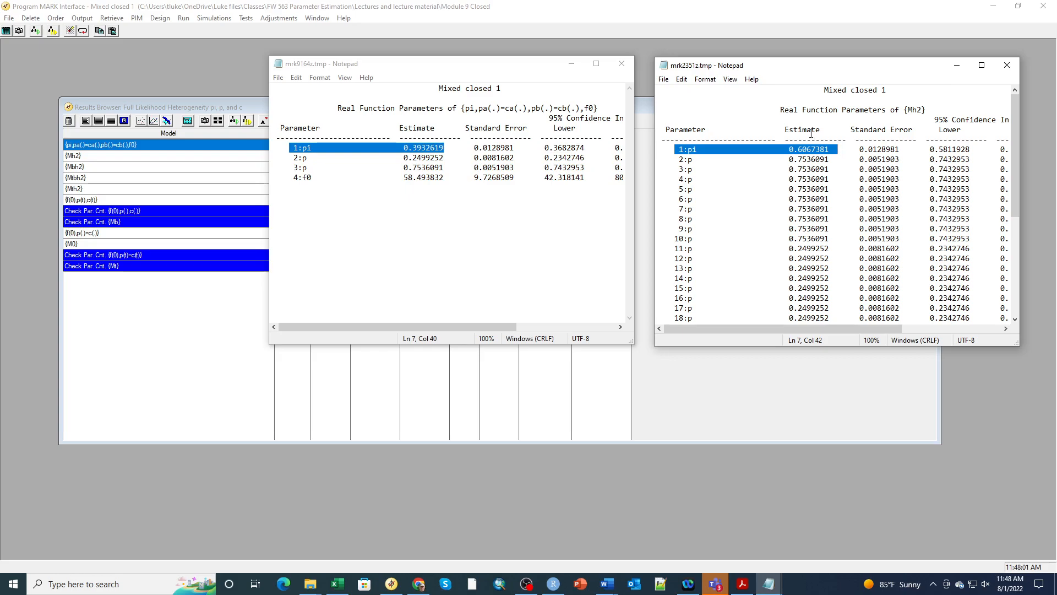
pyautogui.moveTo(400, 158); pyautogui.dragTo(451, 157)
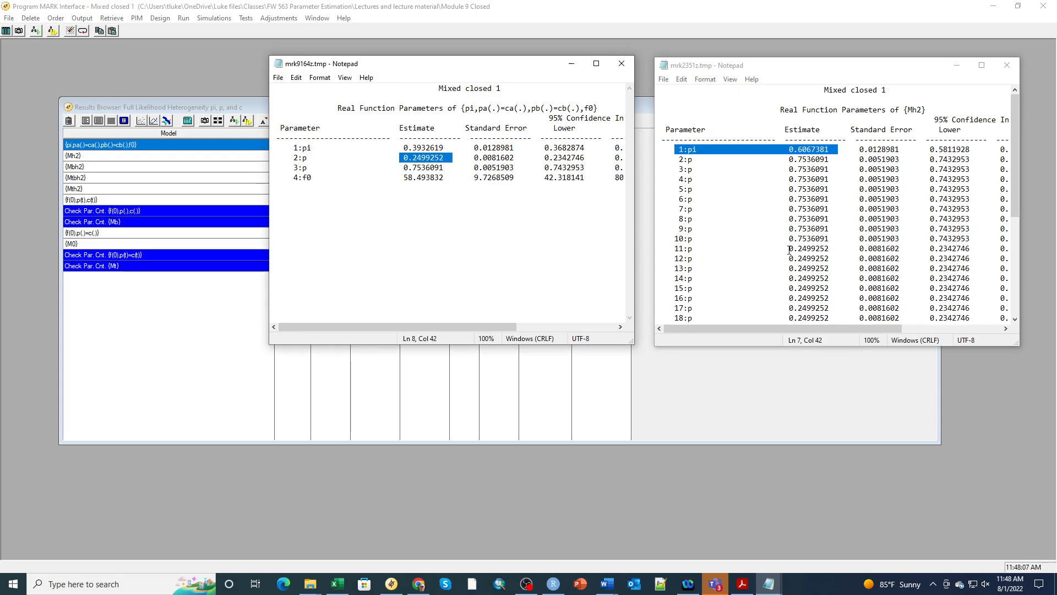
pyautogui.moveTo(785, 249); pyautogui.dragTo(837, 250)
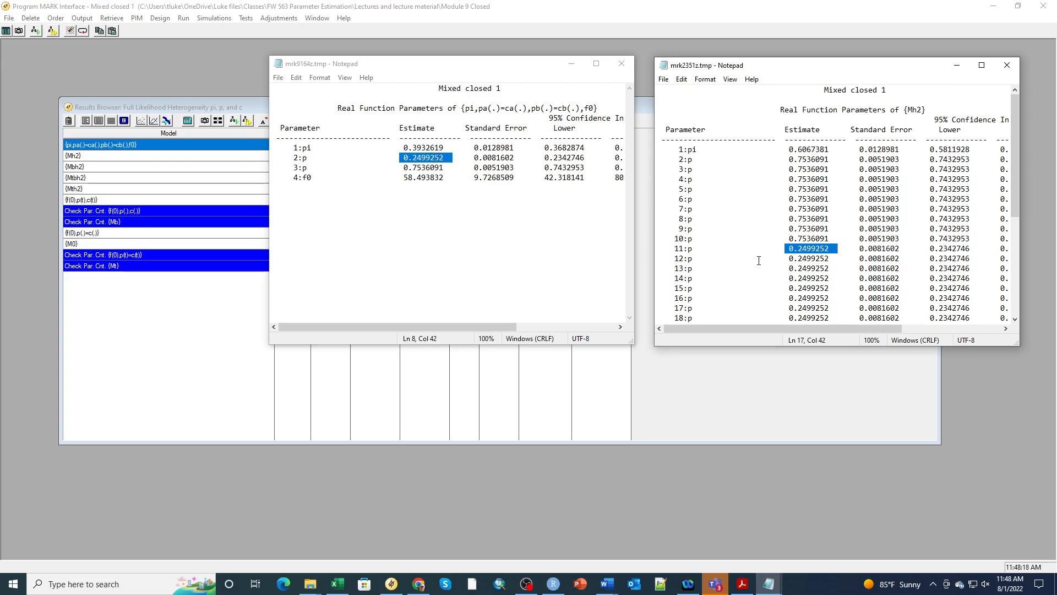
pyautogui.scroll(-6, 757, 258)
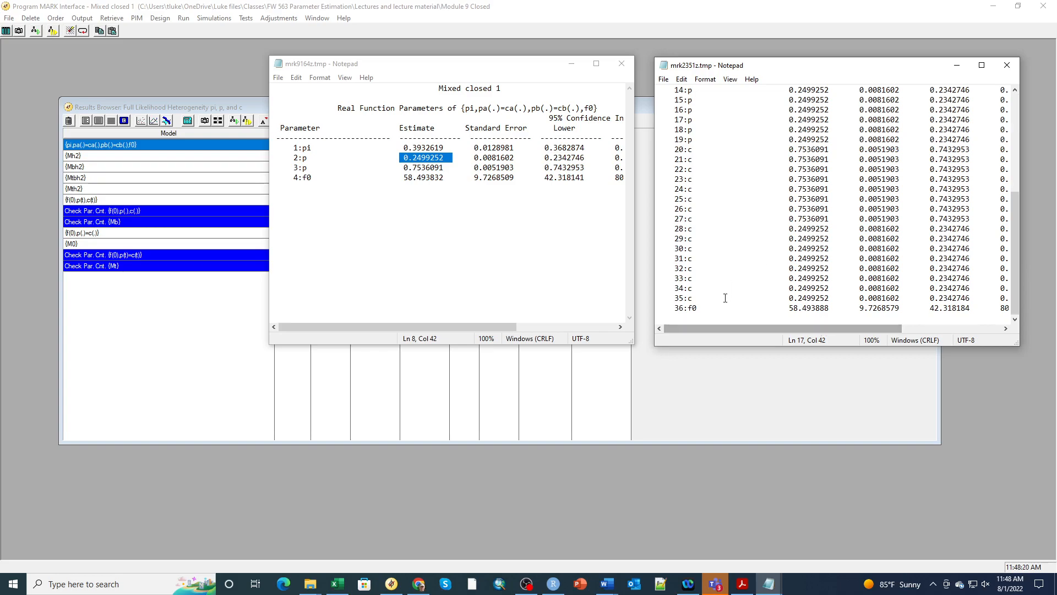
pyautogui.moveTo(674, 308); pyautogui.dragTo(843, 308)
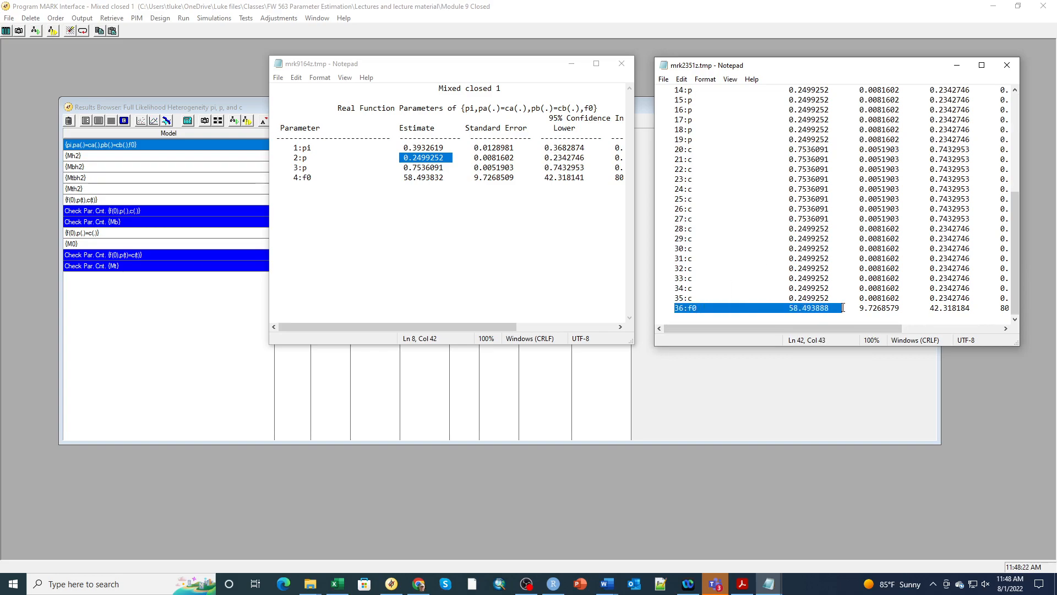
pyautogui.moveTo(285, 178); pyautogui.dragTo(452, 178)
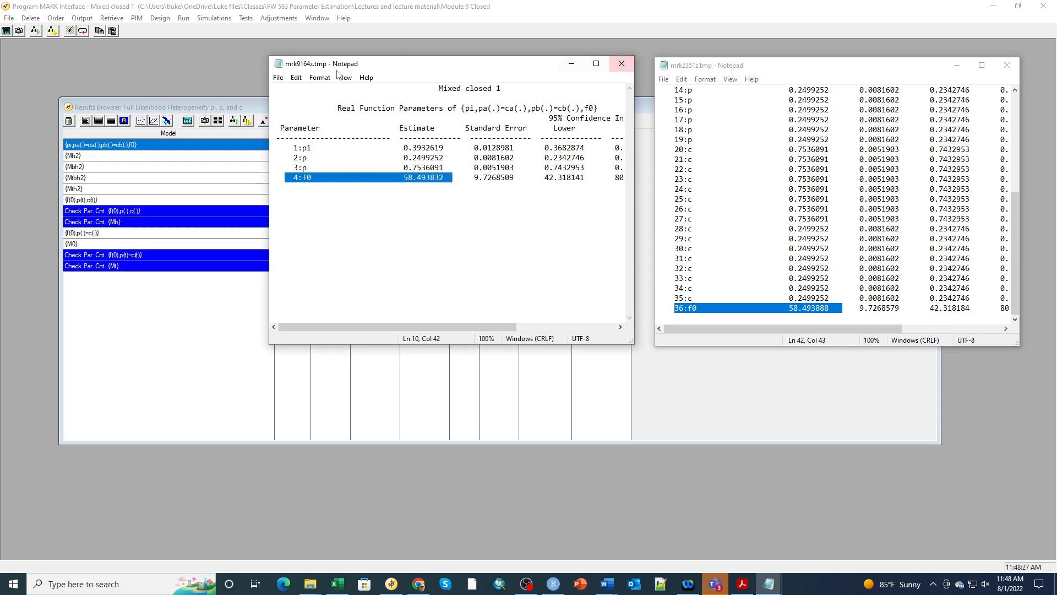
pyautogui.click(621, 64)
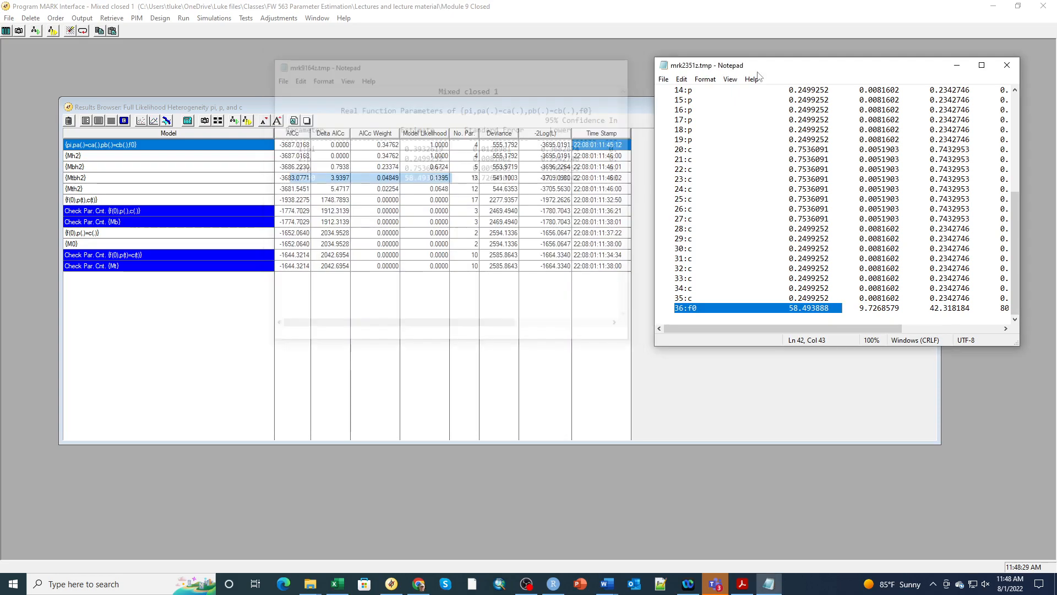
pyautogui.click(1005, 67)
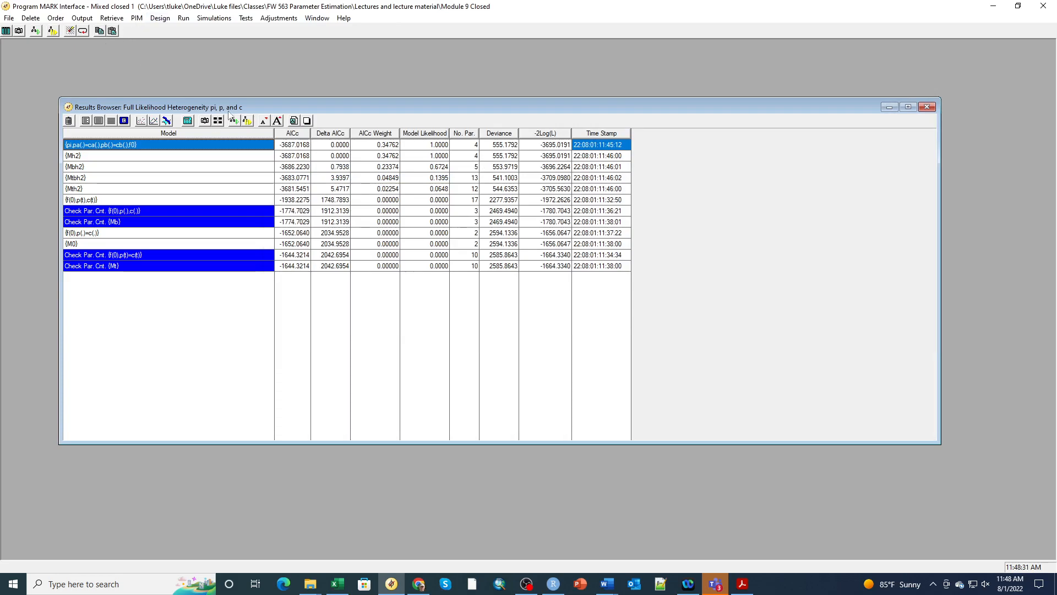
# Open the derived population estimates of the model pi,pa(.)=ca(.),pb(.)=cb(.),f0 in a window shrunk to the height of its table.
pyautogui.click(124, 118)
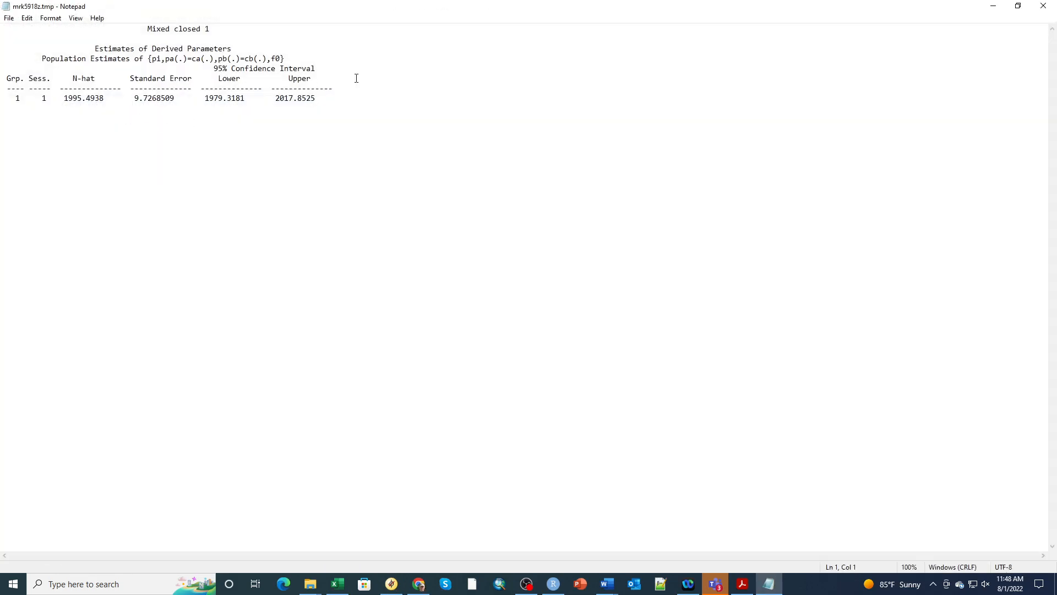
pyautogui.click(1019, 6)
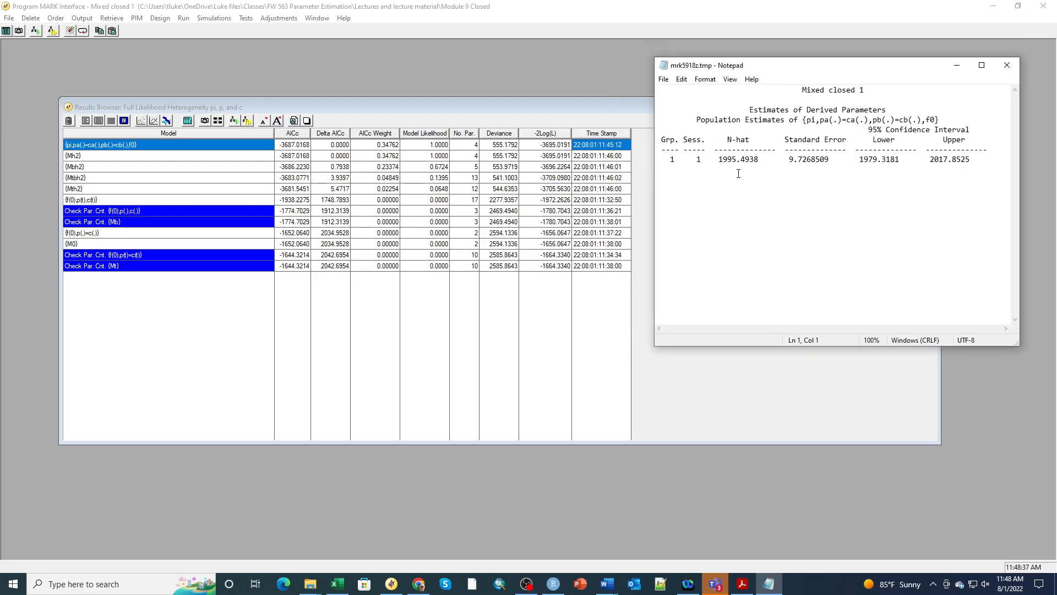
pyautogui.moveTo(747, 347); pyautogui.dragTo(758, 200)
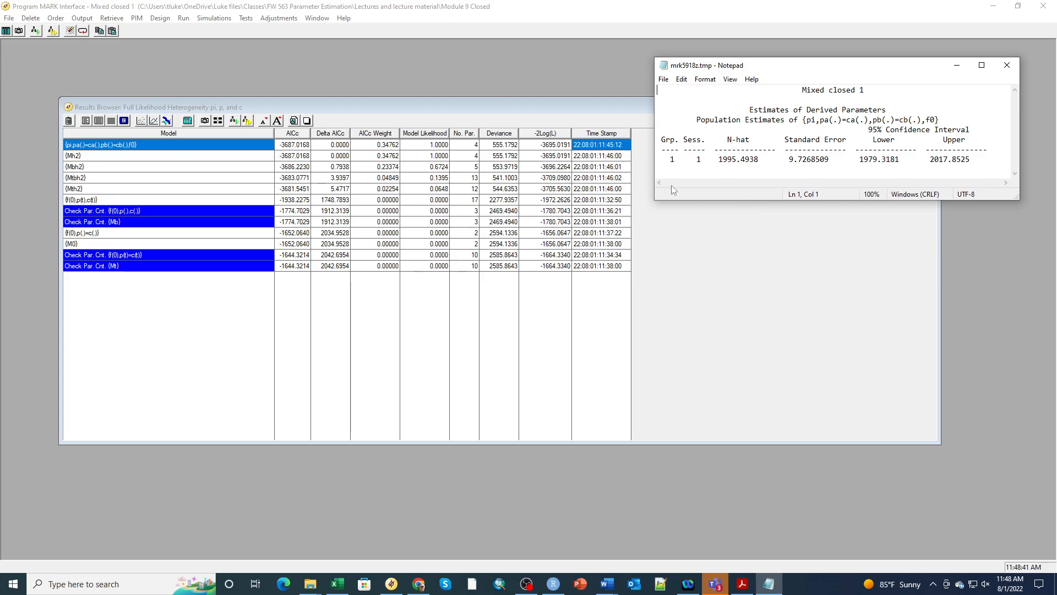
# Open the derived population estimates of Mh2, compare them with the hand-built model's N-hat and confidence interval, and close both windows.
pyautogui.click(105, 158)
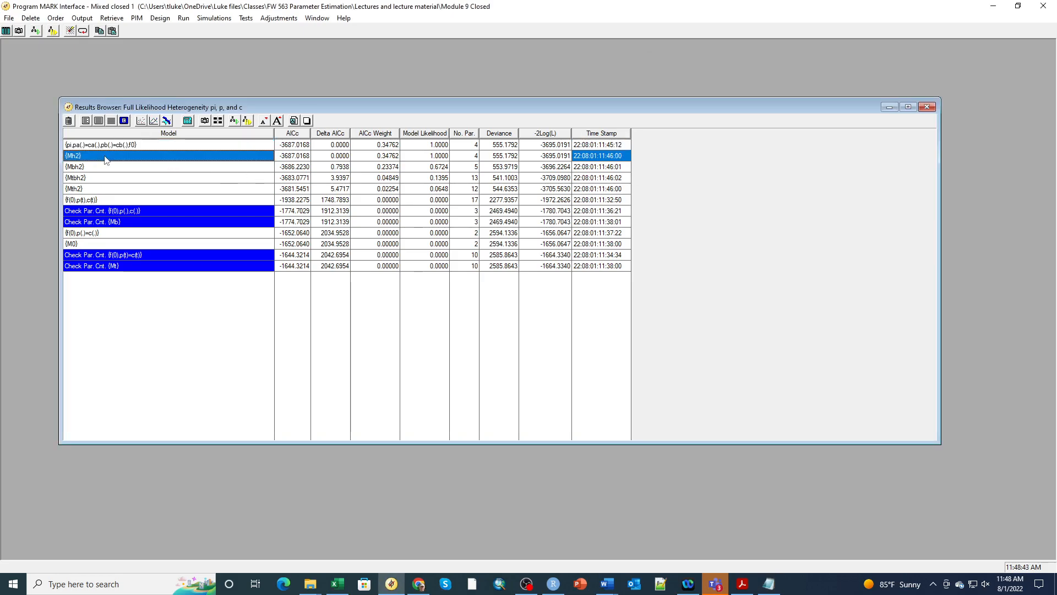
pyautogui.click(124, 120)
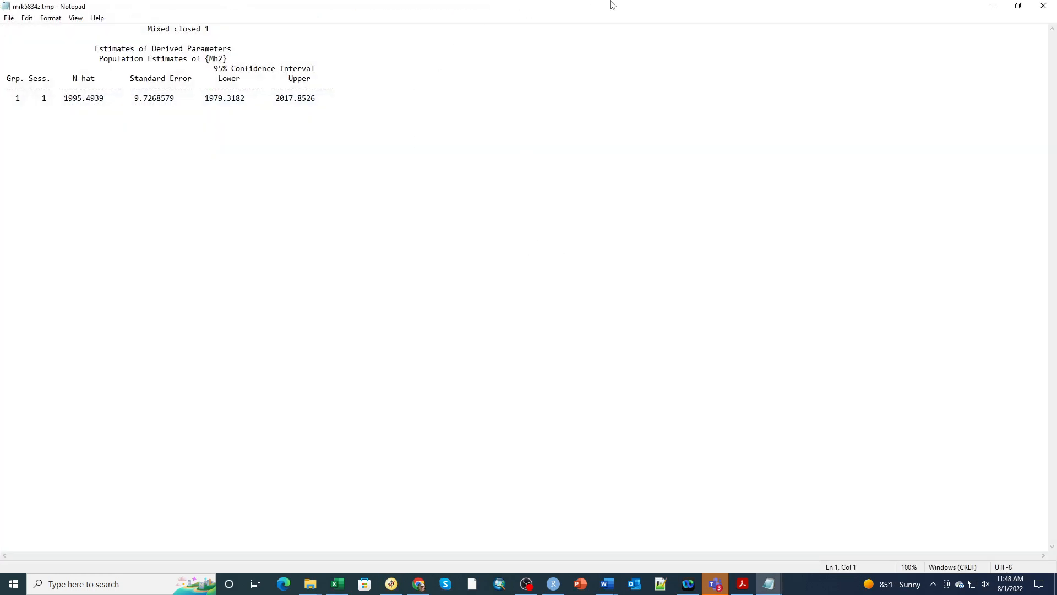
pyautogui.click(1018, 5)
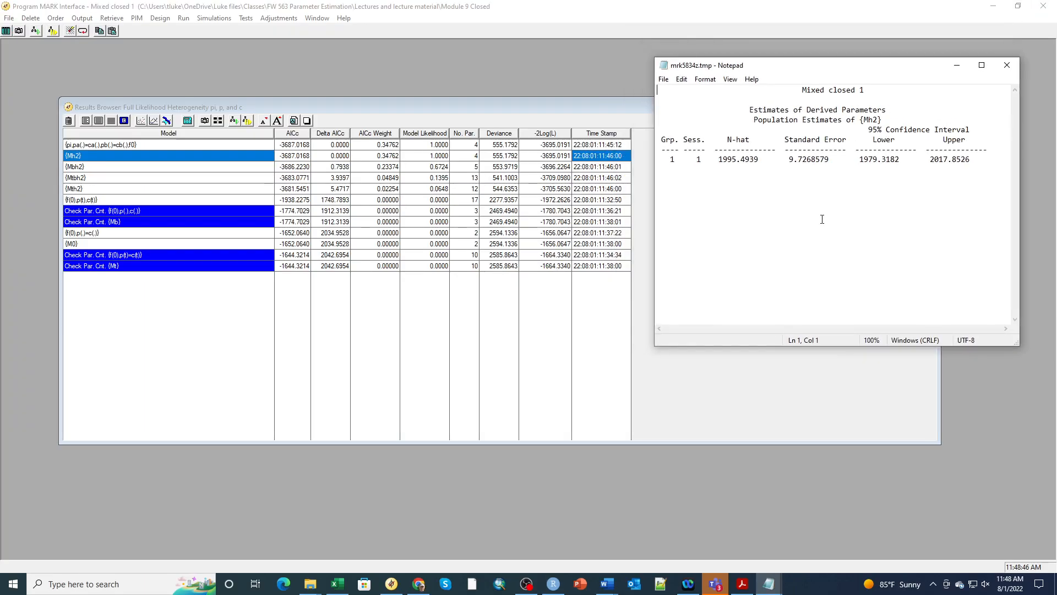
pyautogui.moveTo(815, 71); pyautogui.dragTo(818, 193)
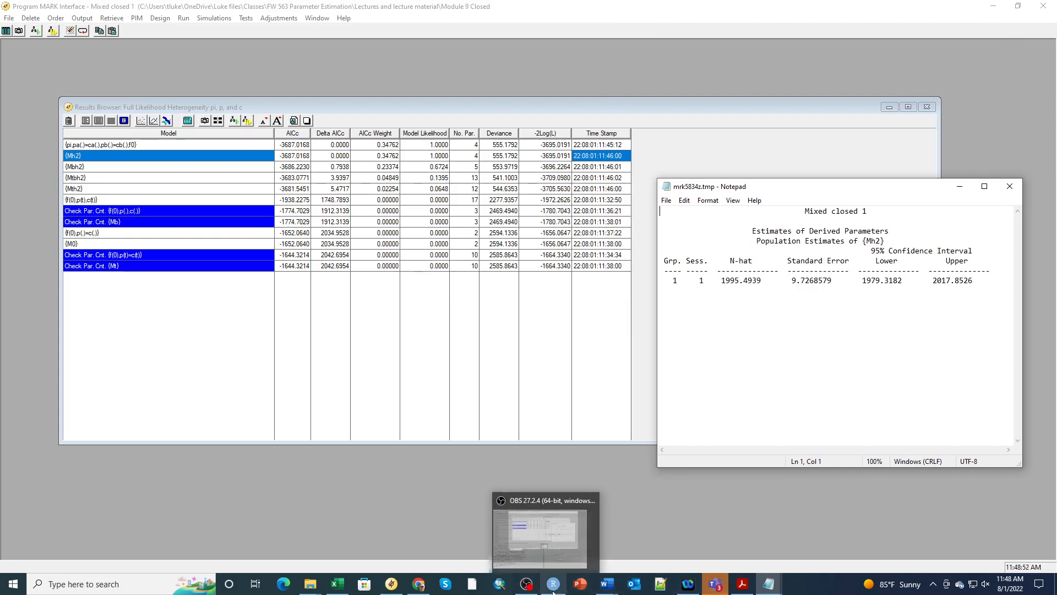
pyautogui.click(769, 590)
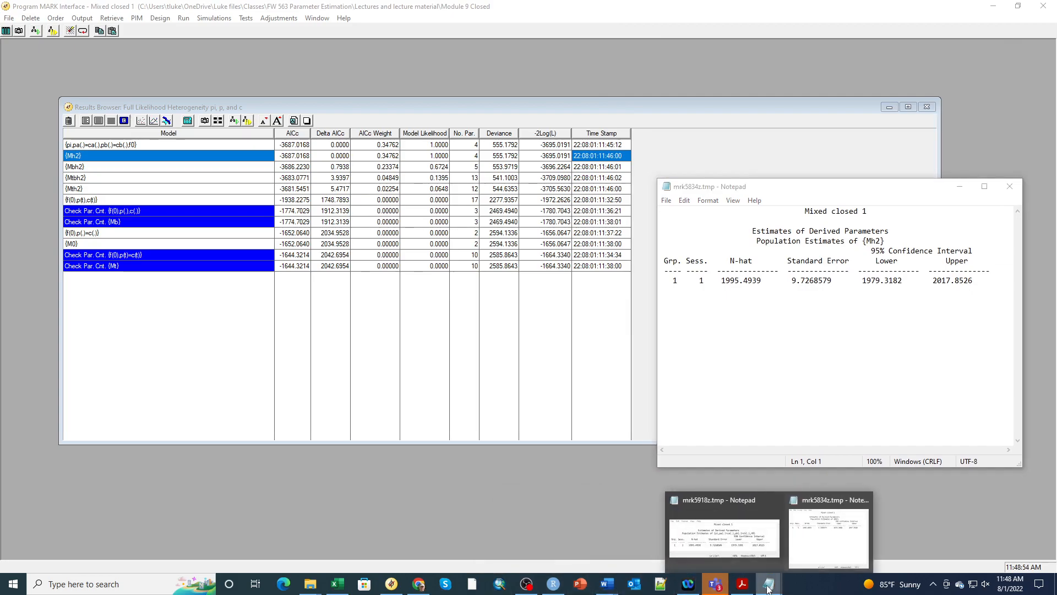
pyautogui.click(735, 502)
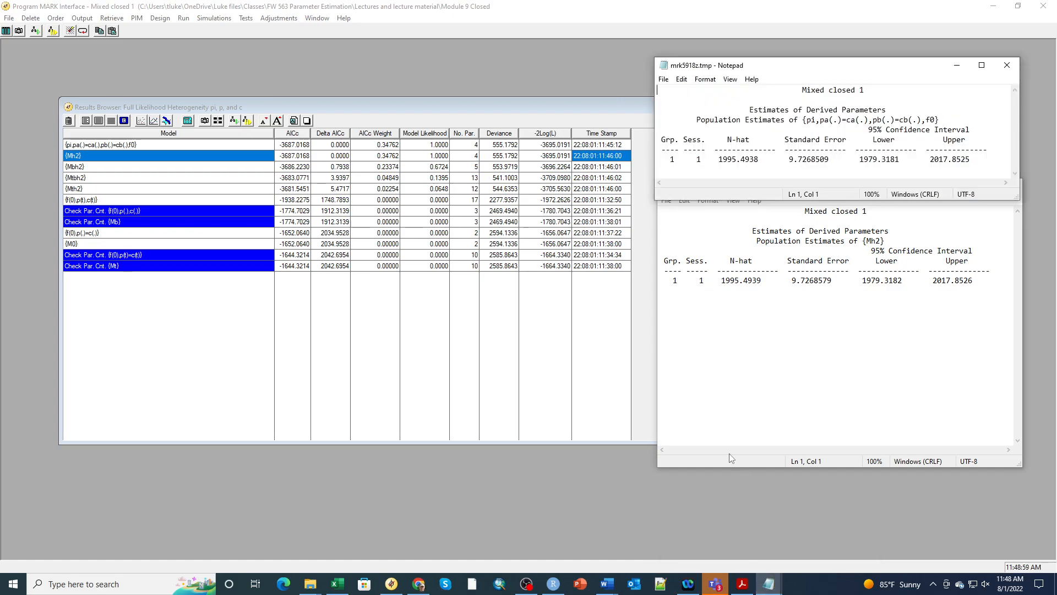
pyautogui.click(1008, 65)
pyautogui.click(1013, 188)
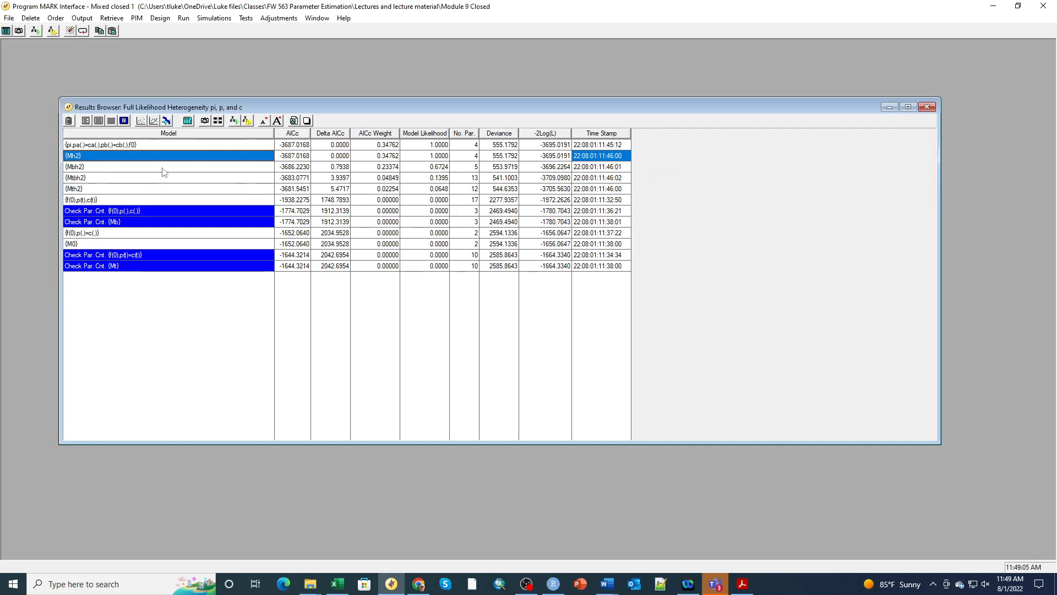
# Examine the real parameter estimates of the Mbh2 model, comparing the p and c values of the two mixtures.
pyautogui.click(93, 169)
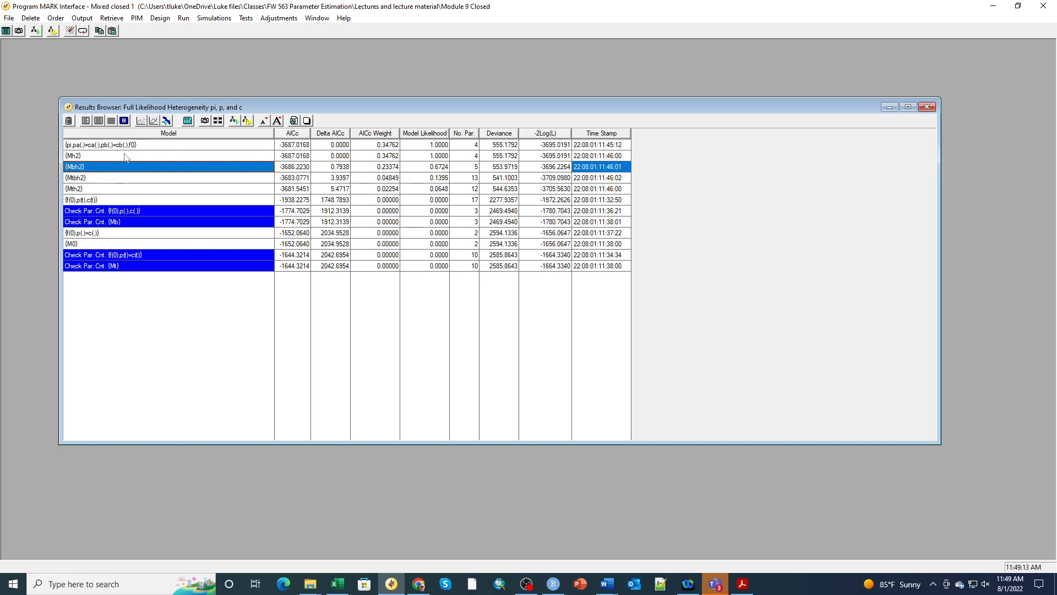
pyautogui.click(111, 122)
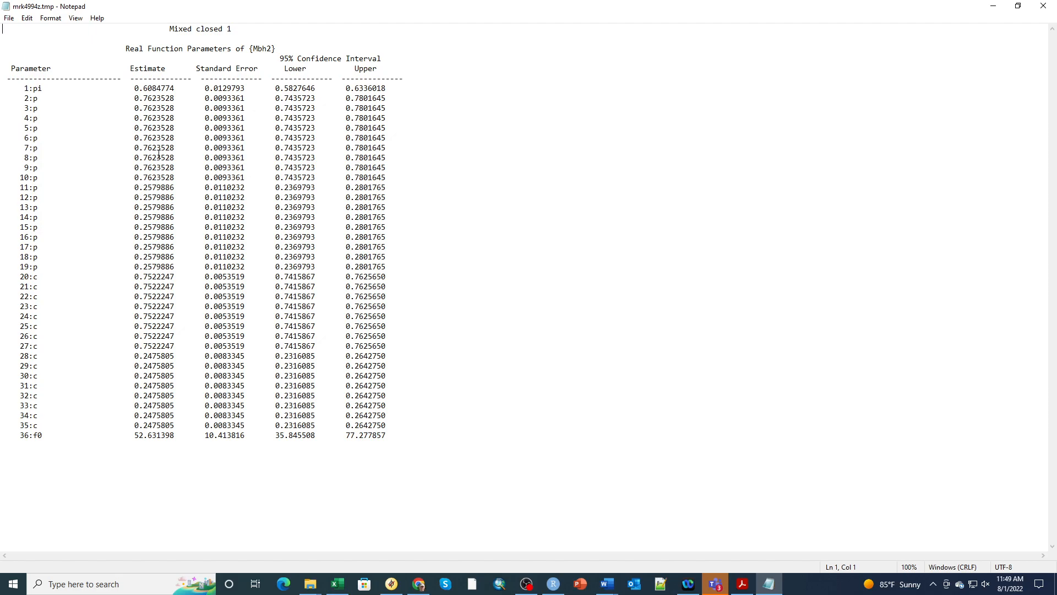
pyautogui.moveTo(134, 98); pyautogui.dragTo(200, 99)
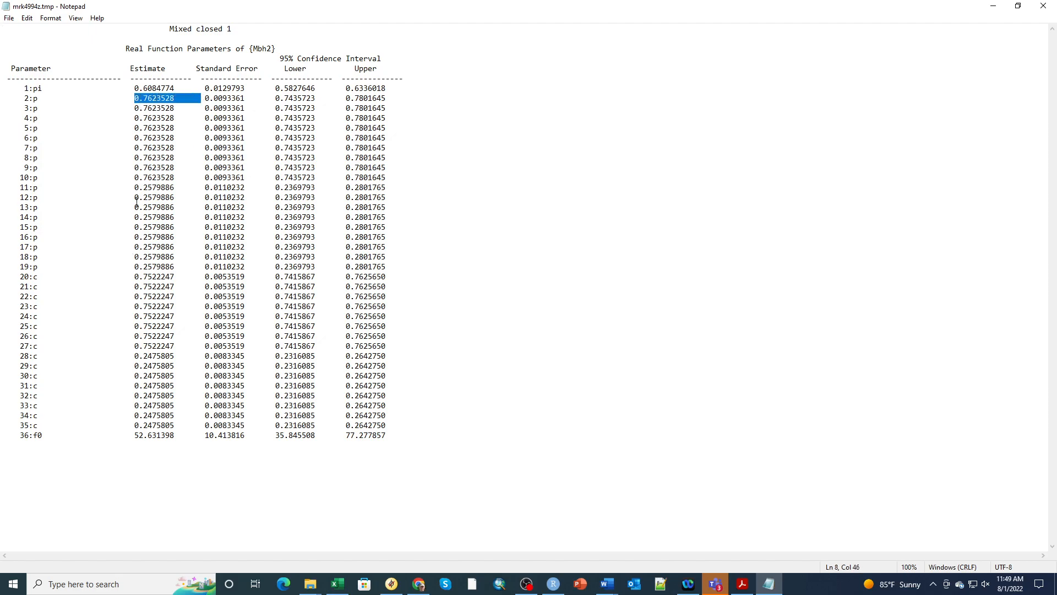
pyautogui.moveTo(134, 187); pyautogui.dragTo(211, 187)
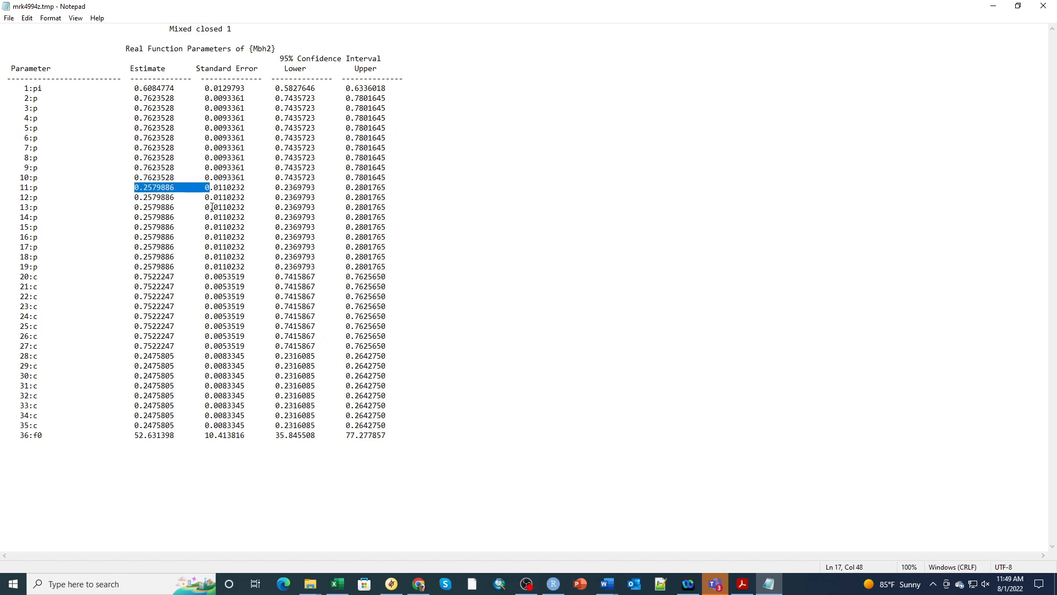
pyautogui.moveTo(135, 277); pyautogui.dragTo(178, 277)
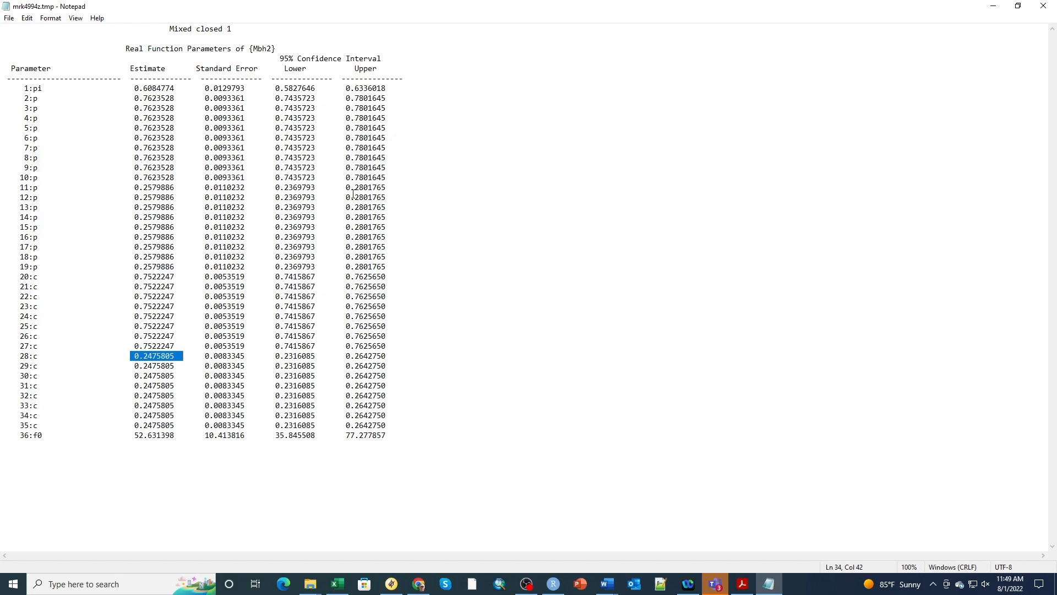
pyautogui.click(1043, 7)
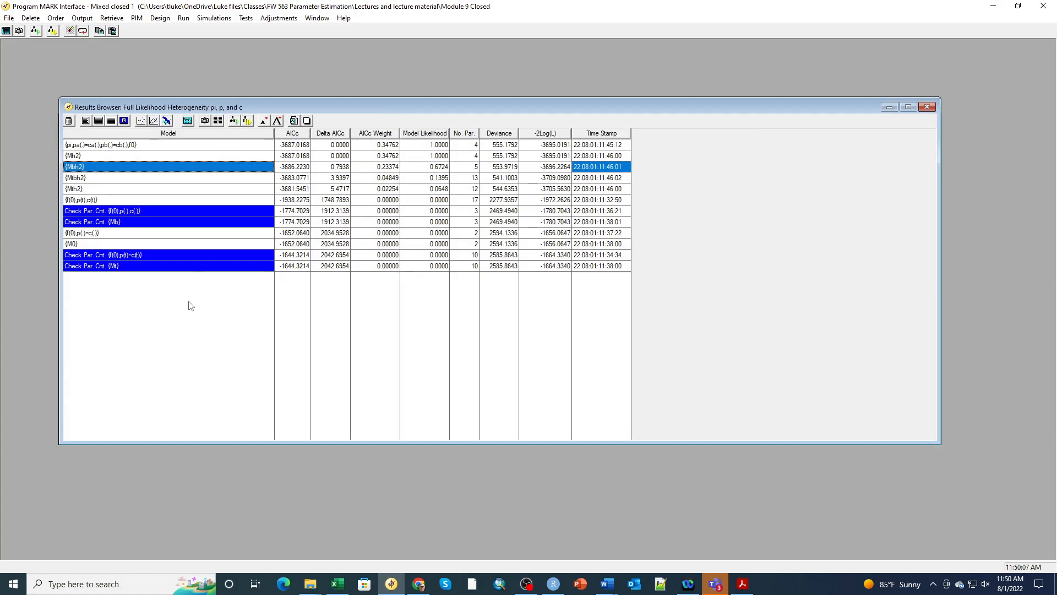
# Examine the real parameter estimates of the Mtbh2 model, checking how p varies over time within each of the two mixtures.
pyautogui.click(96, 179)
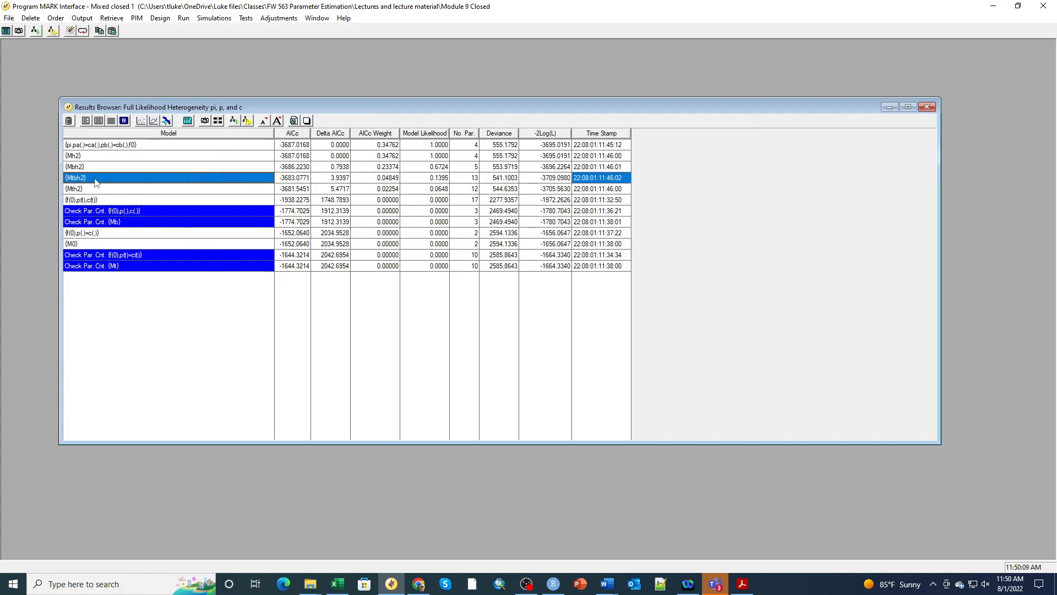
pyautogui.click(111, 121)
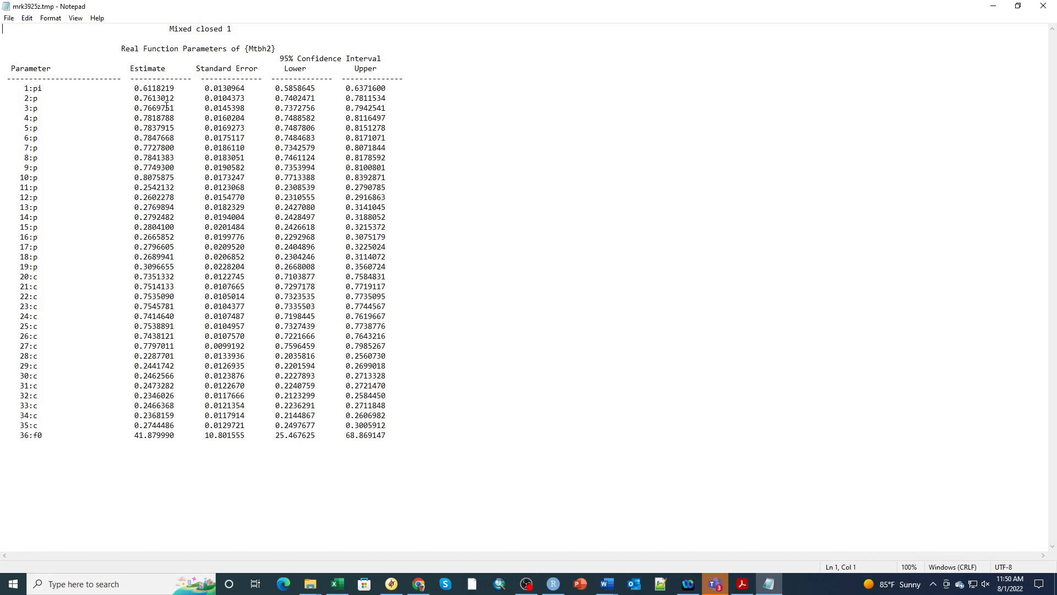
pyautogui.moveTo(167, 100); pyautogui.dragTo(163, 168)
pyautogui.moveTo(130, 98); pyautogui.dragTo(200, 177)
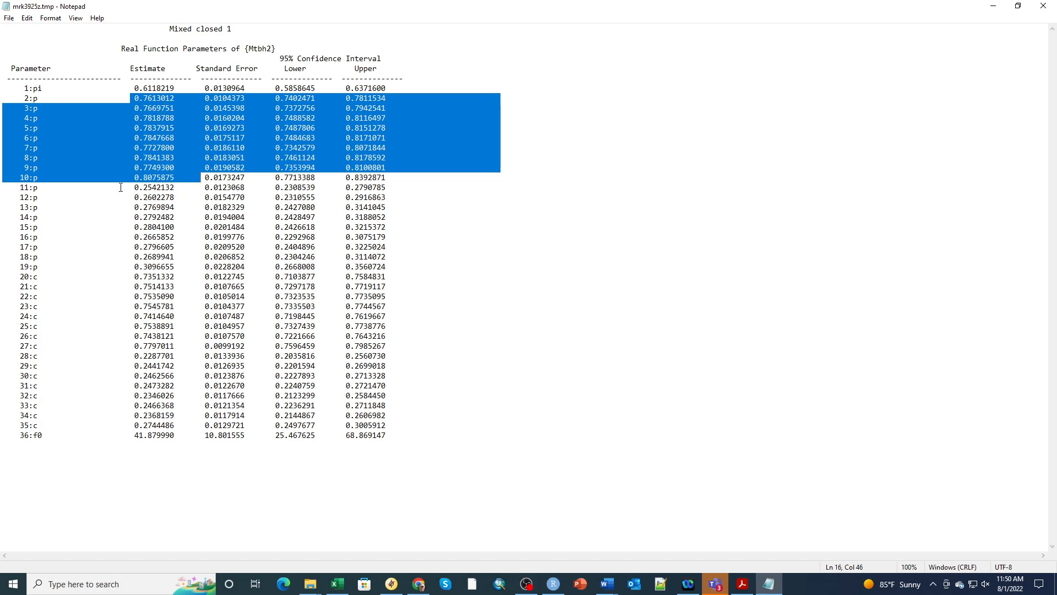
pyautogui.moveTo(126, 187); pyautogui.dragTo(199, 263)
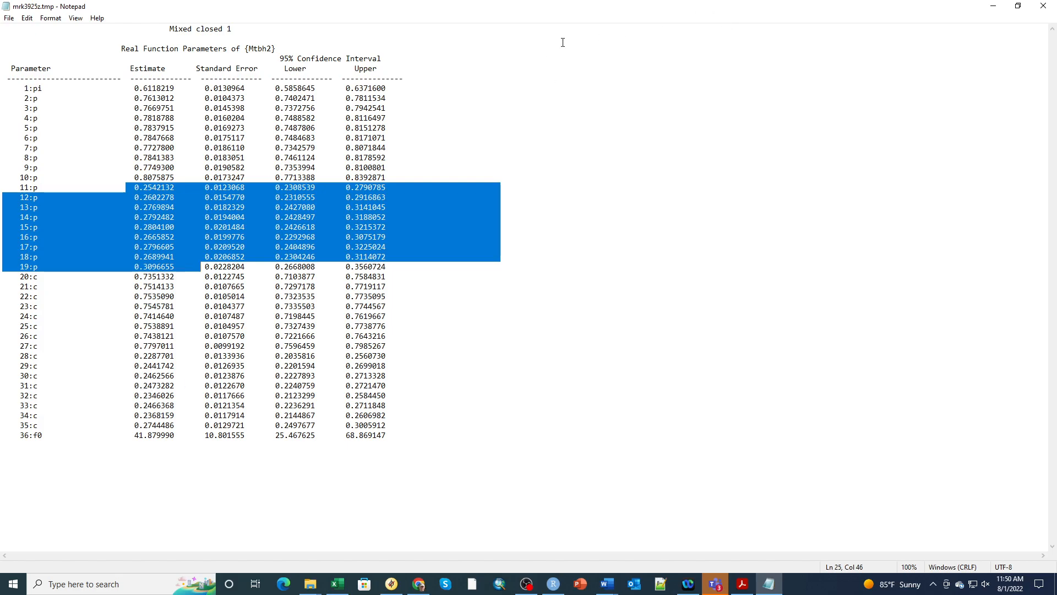
pyautogui.click(1044, 7)
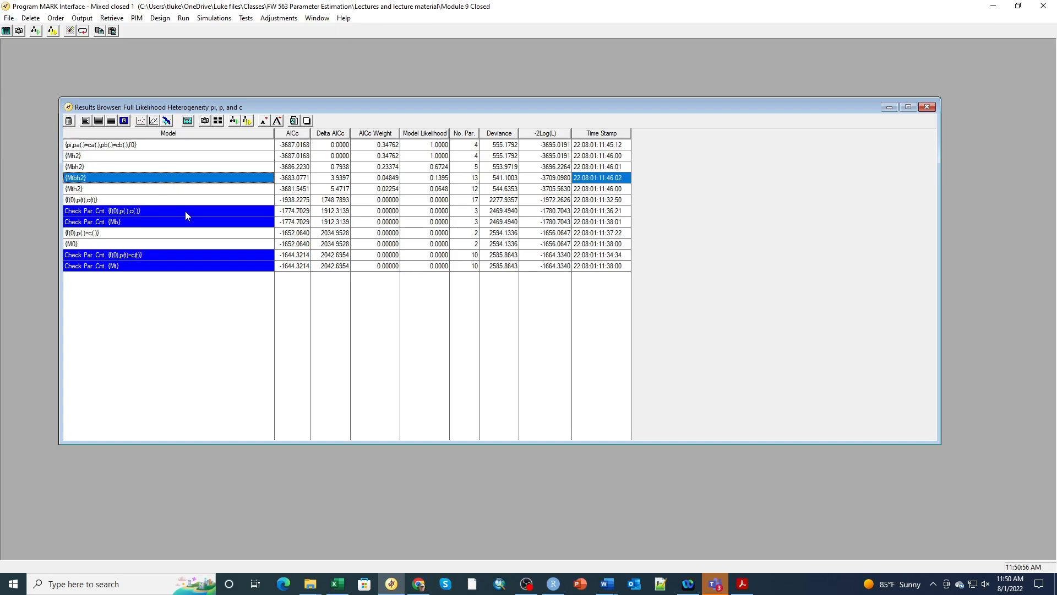
# Change the analysis data type to Huggins' p and c with Random Effects.
pyautogui.click(136, 18)
pyautogui.moveTo(160, 18)
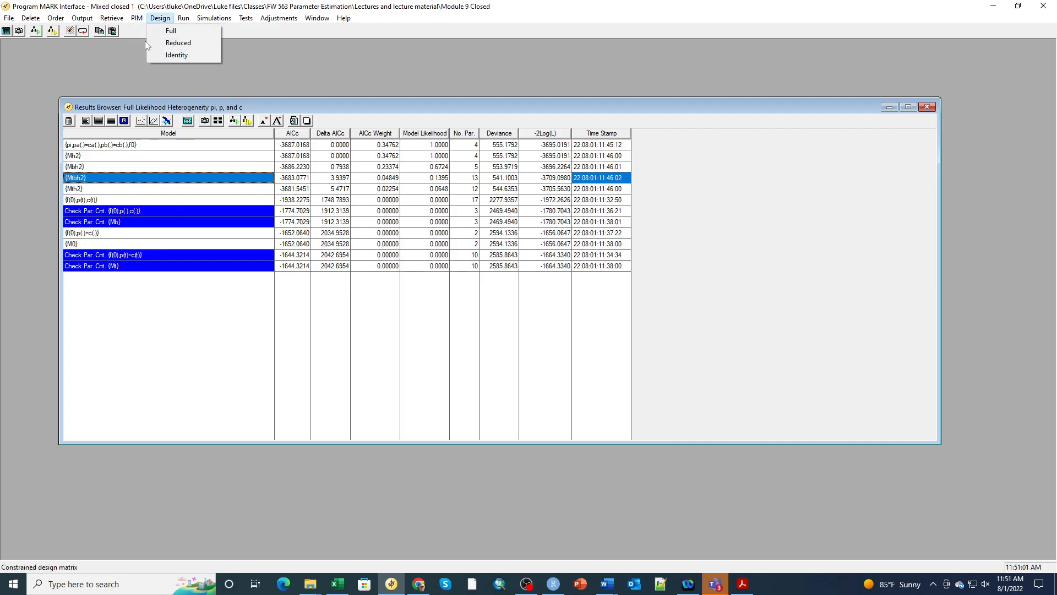
pyautogui.click(147, 67)
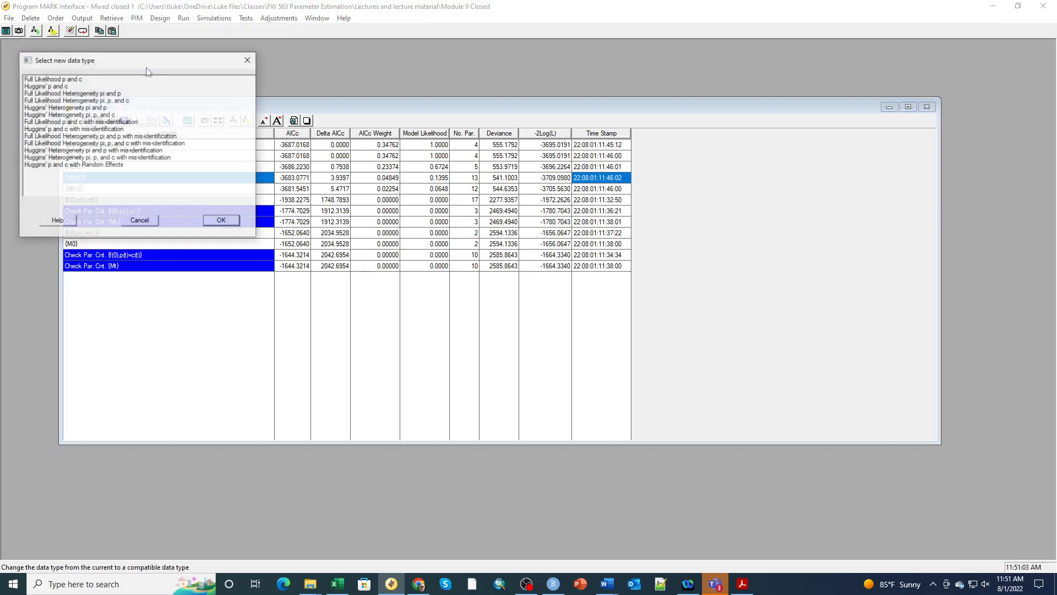
pyautogui.click(86, 165)
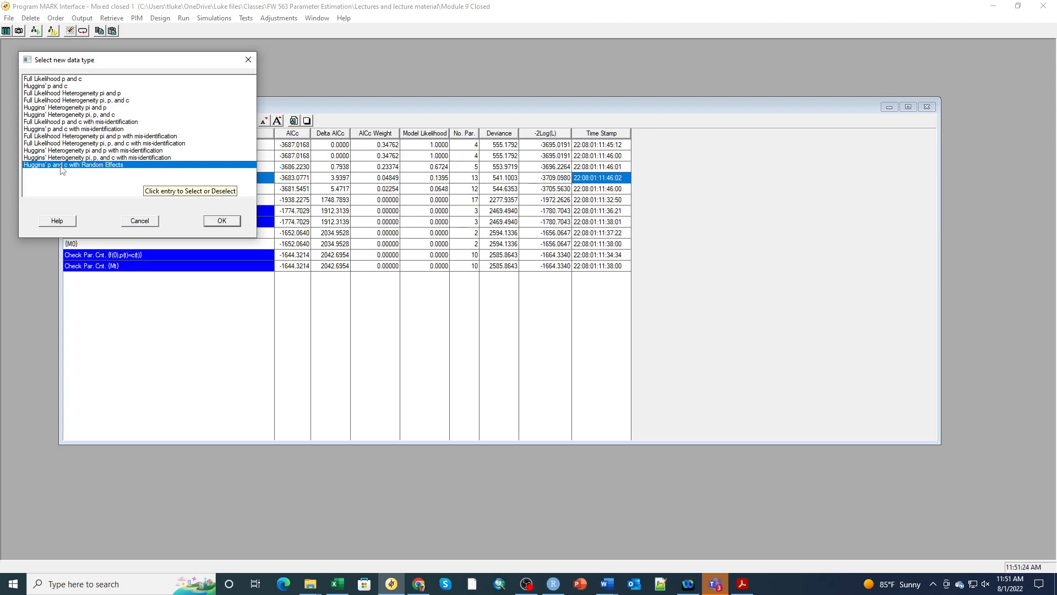
pyautogui.click(220, 221)
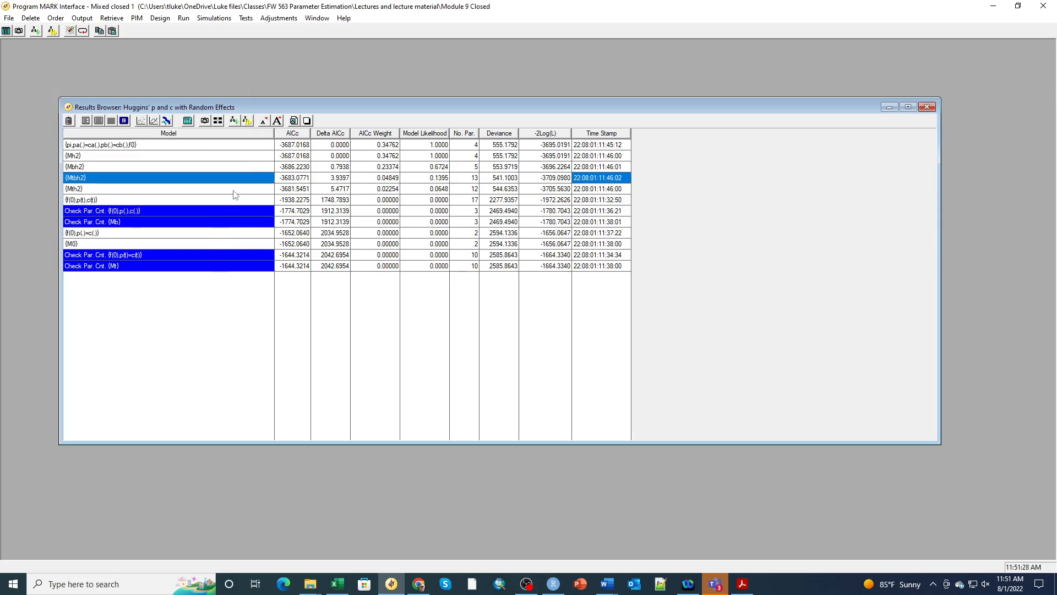
# Run the pre-defined random-effects models M0RE and MtRE with the logit link and 2ndPart variance estimation.
pyautogui.click(186, 20)
pyautogui.click(197, 55)
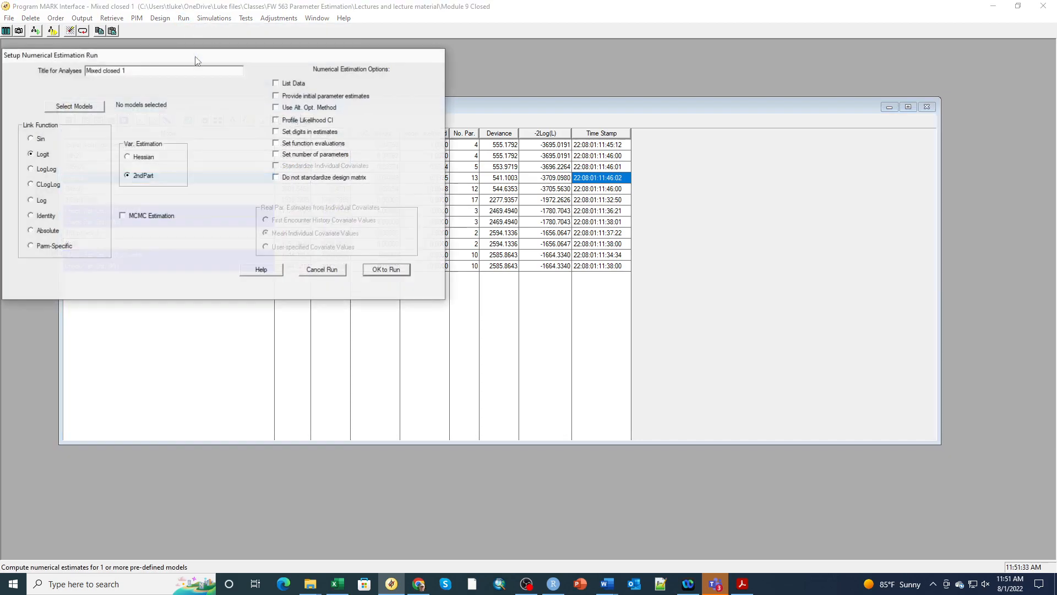
pyautogui.click(74, 106)
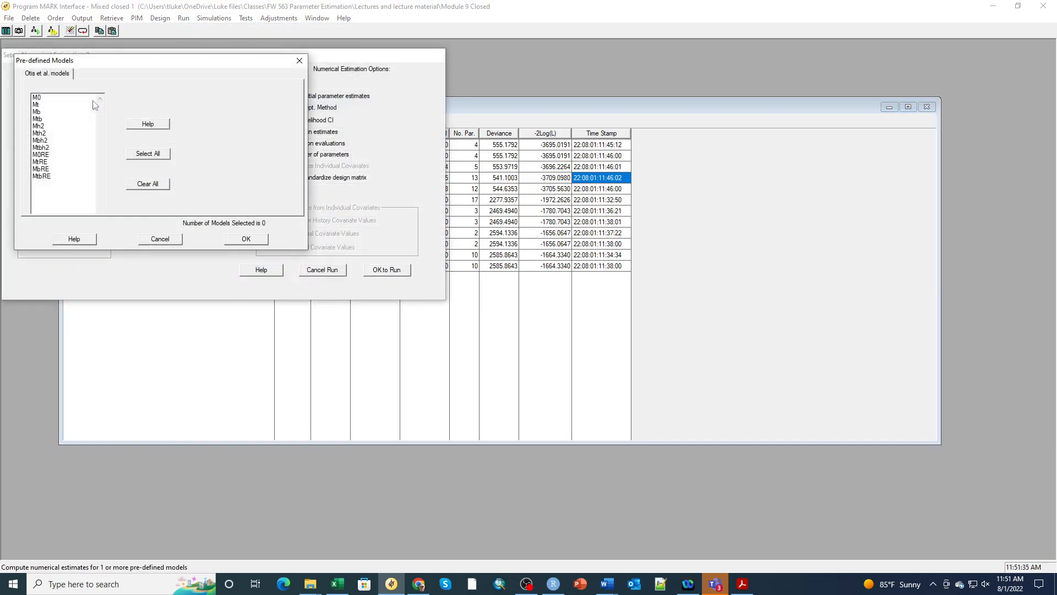
pyautogui.click(53, 156)
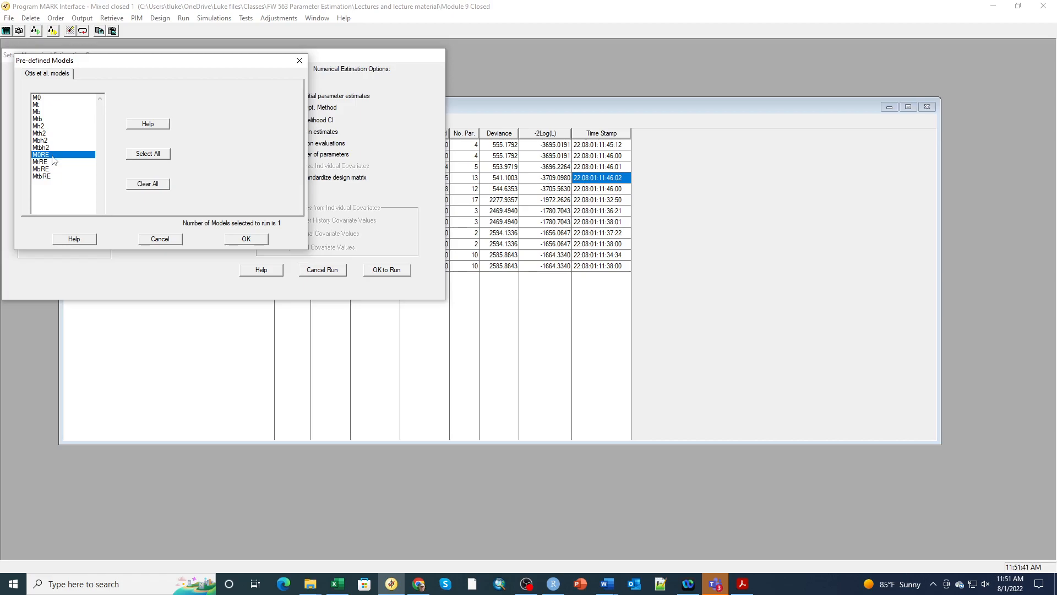
pyautogui.click(50, 163)
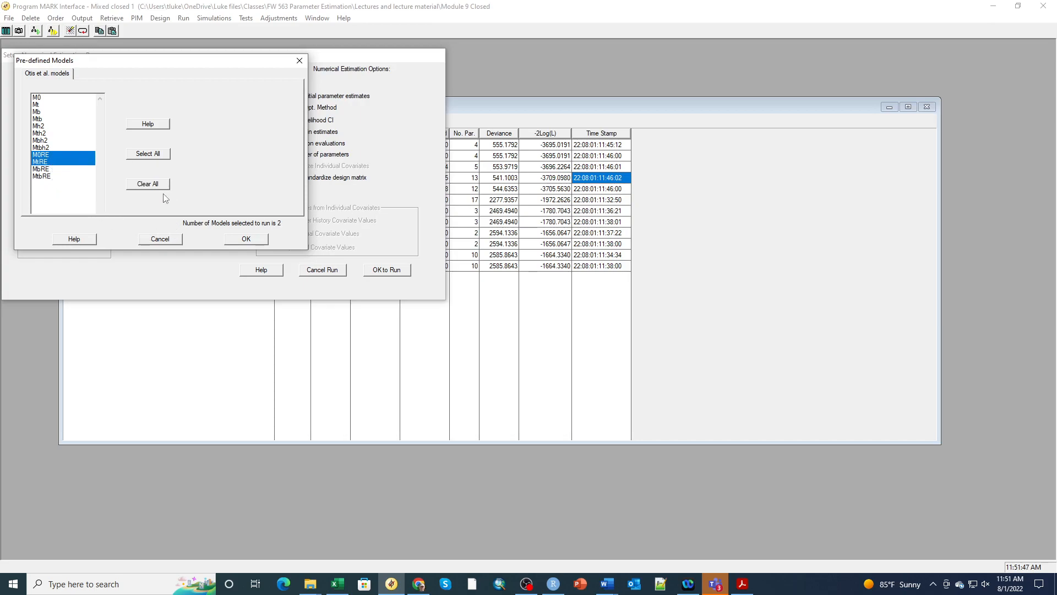
pyautogui.click(246, 240)
pyautogui.click(383, 272)
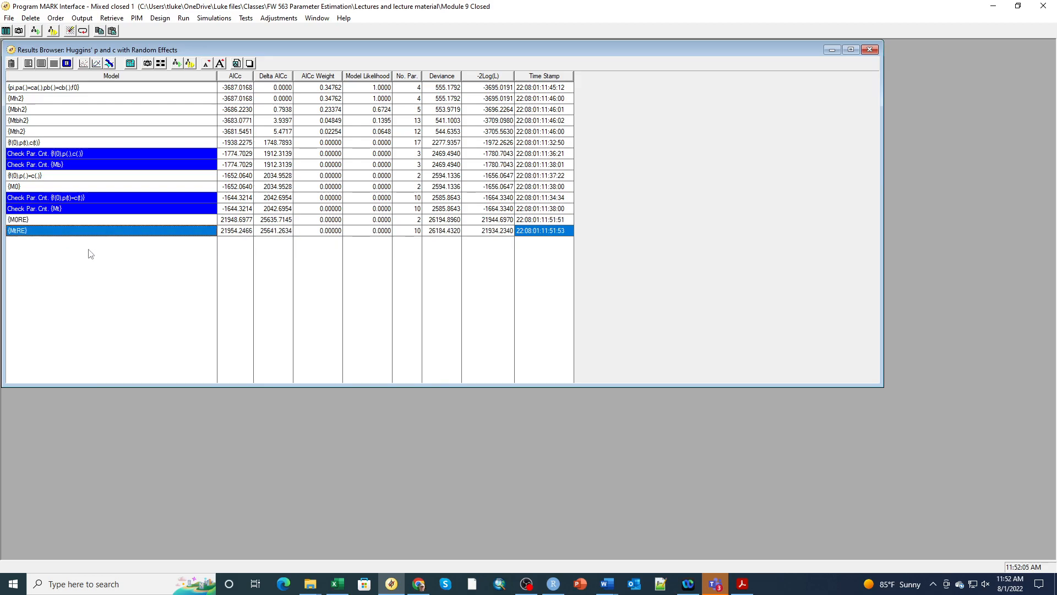
# Examine the real parameter estimates of the M0RE model, highlighting the sigmap row, and close the estimates.
pyautogui.click(70, 220)
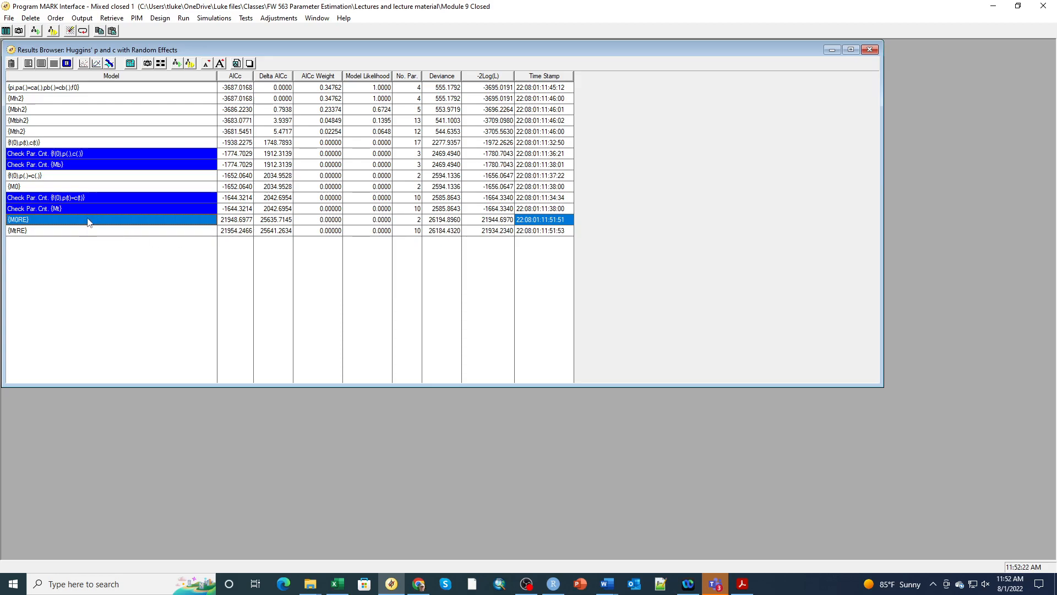
pyautogui.click(54, 63)
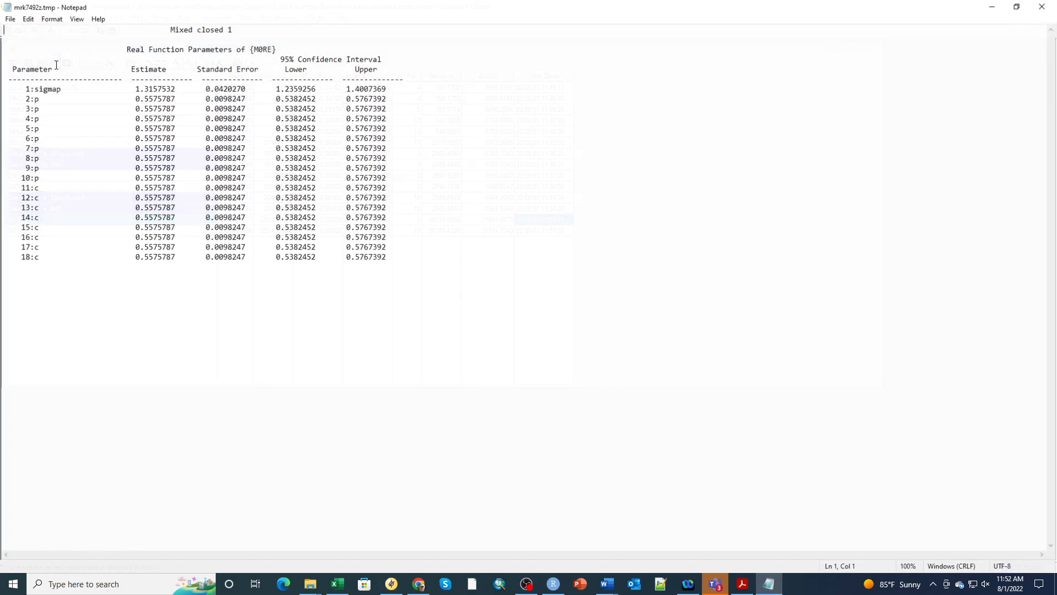
pyautogui.moveTo(19, 89); pyautogui.dragTo(401, 92)
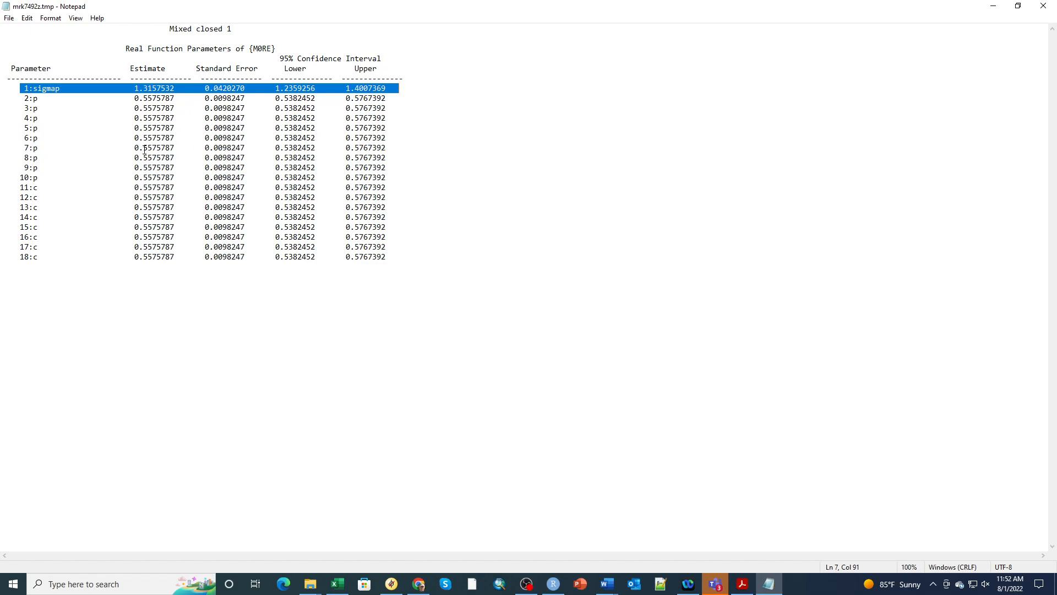
pyautogui.click(1044, 7)
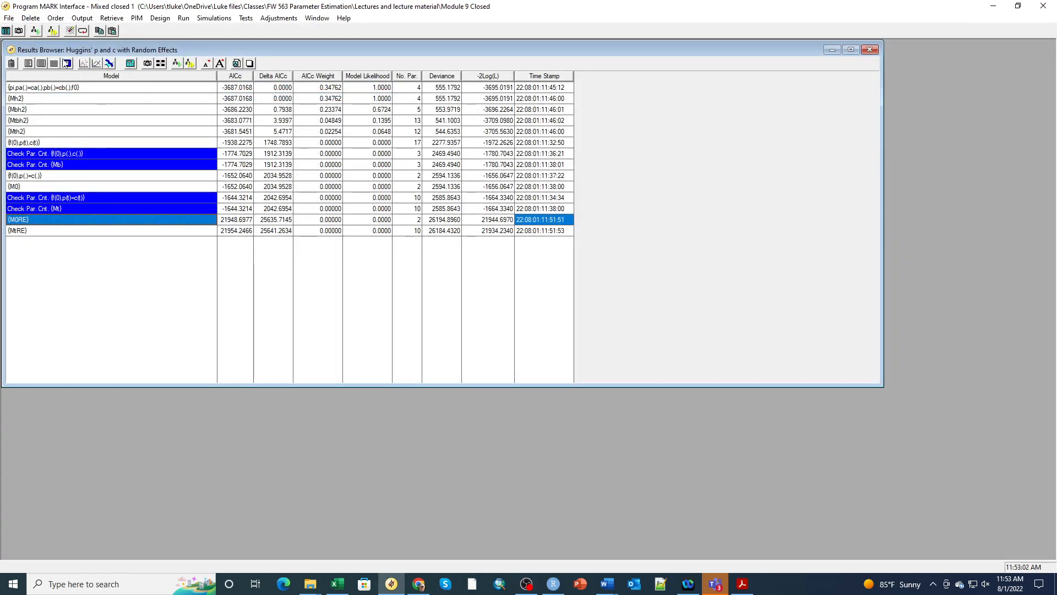
# Open the derived population estimates of M0RE in a window shrunk to the height of its table.
pyautogui.click(67, 63)
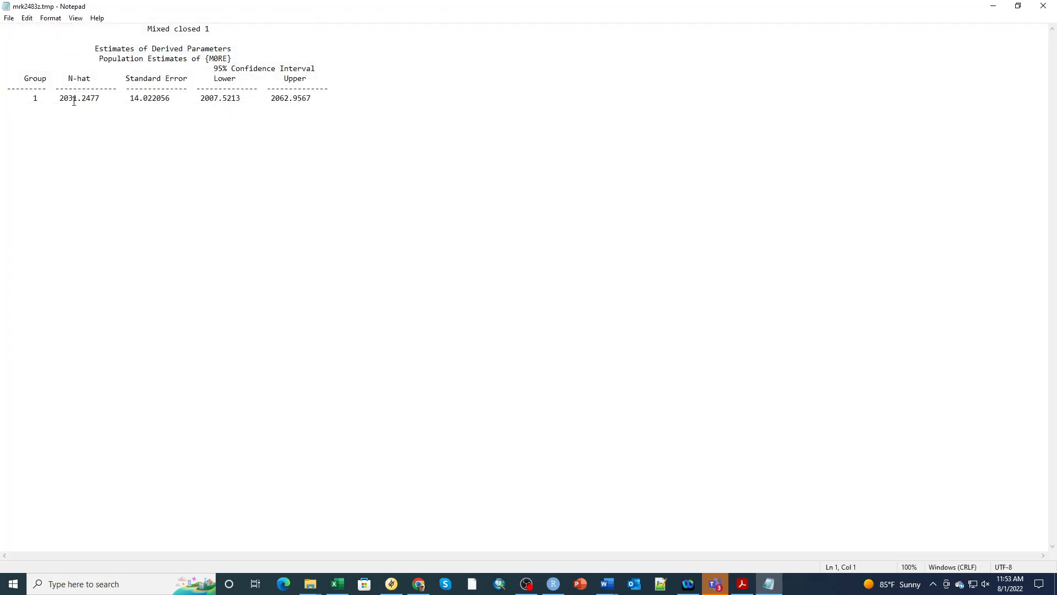
pyautogui.click(1018, 6)
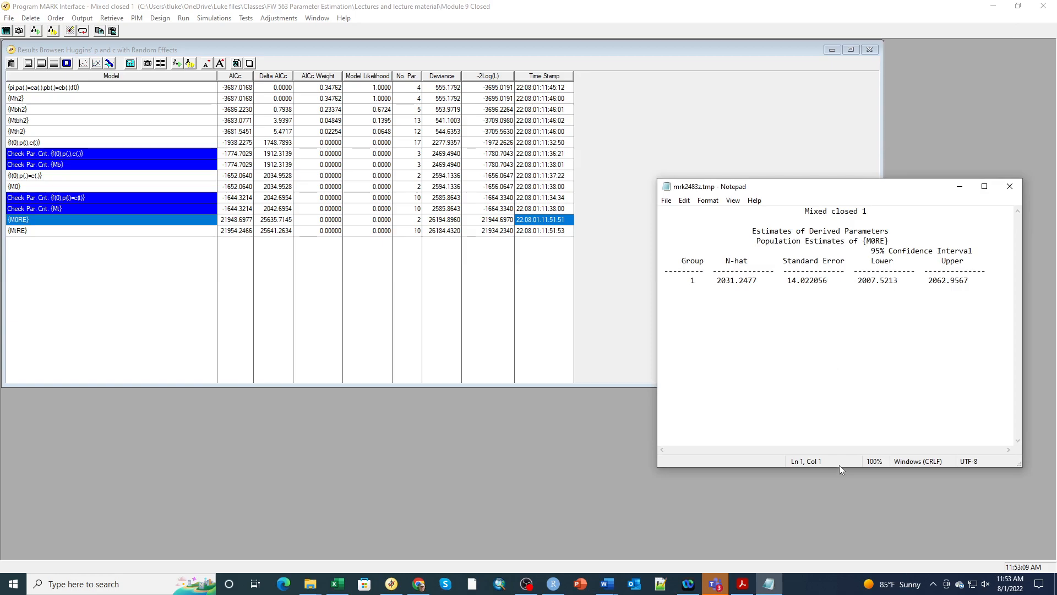
pyautogui.moveTo(839, 468); pyautogui.dragTo(835, 379)
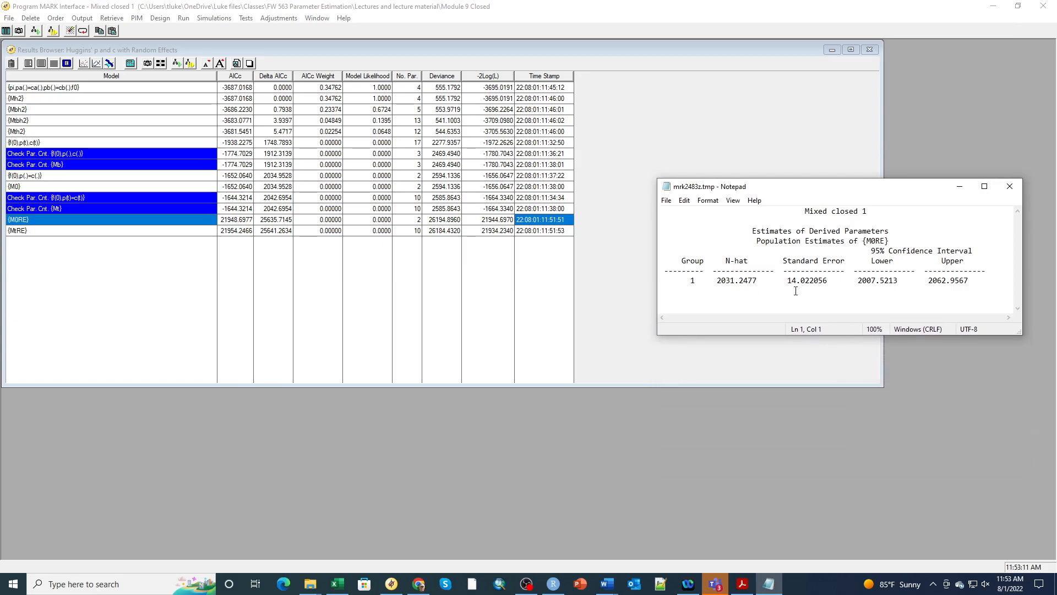
# Open the derived population estimates of Mh2 and arrange their window directly below the M0RE estimates for comparison.
pyautogui.click(72, 98)
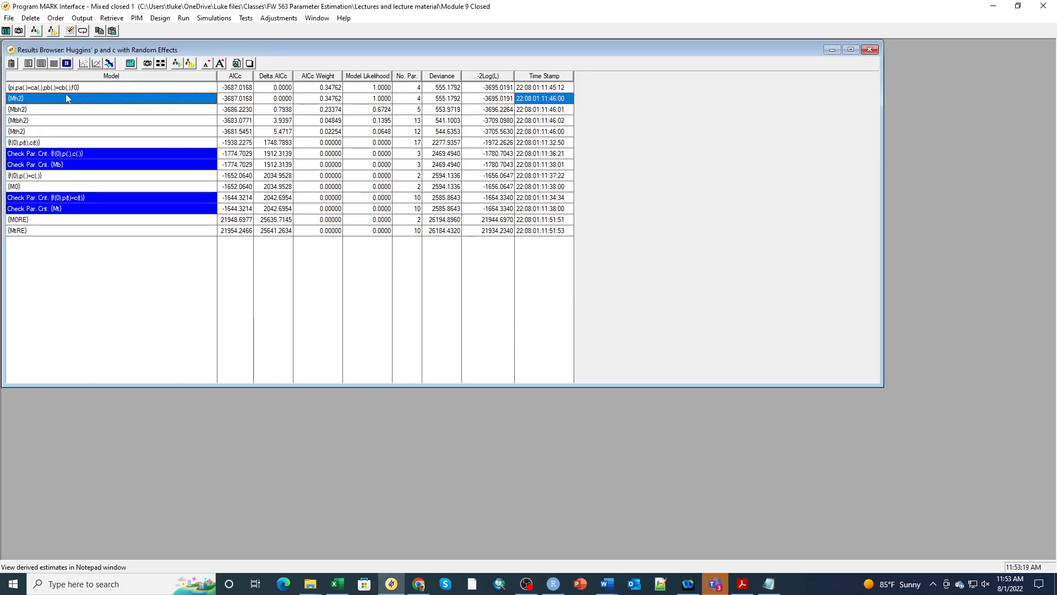
pyautogui.click(67, 62)
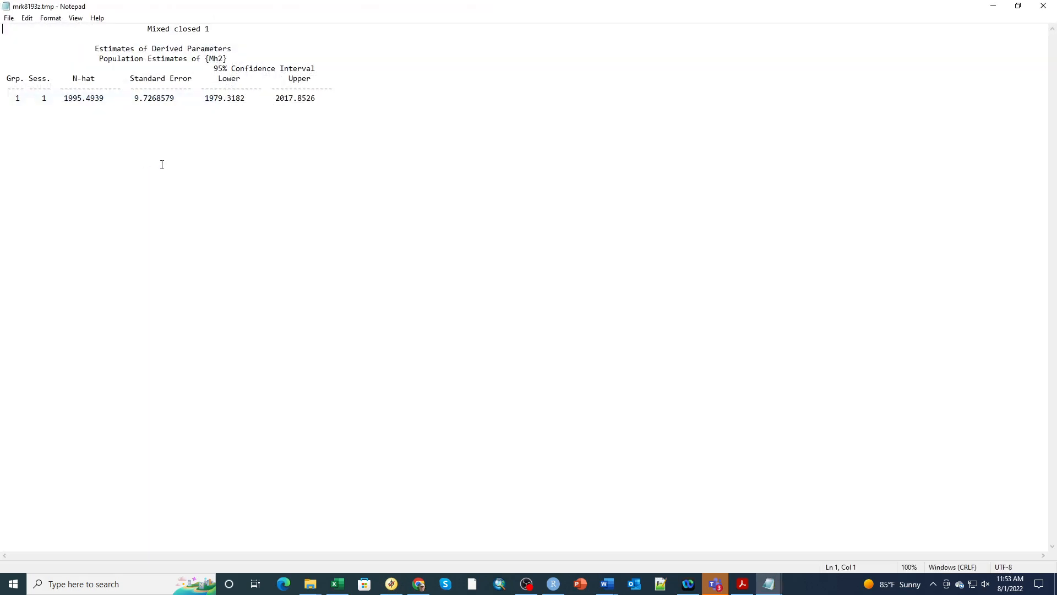
pyautogui.click(1018, 6)
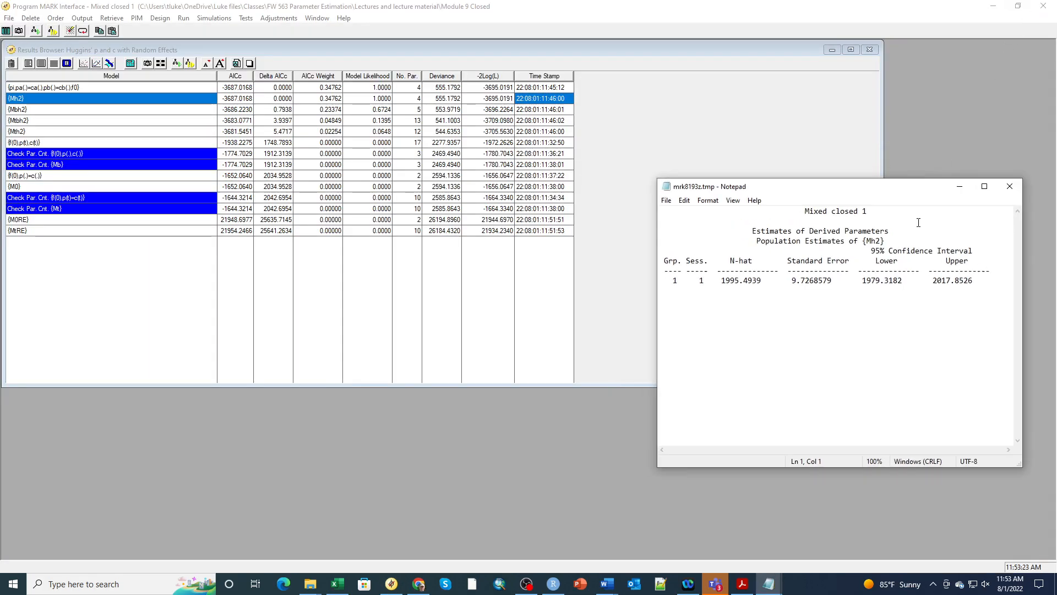
pyautogui.moveTo(859, 192); pyautogui.dragTo(646, 228)
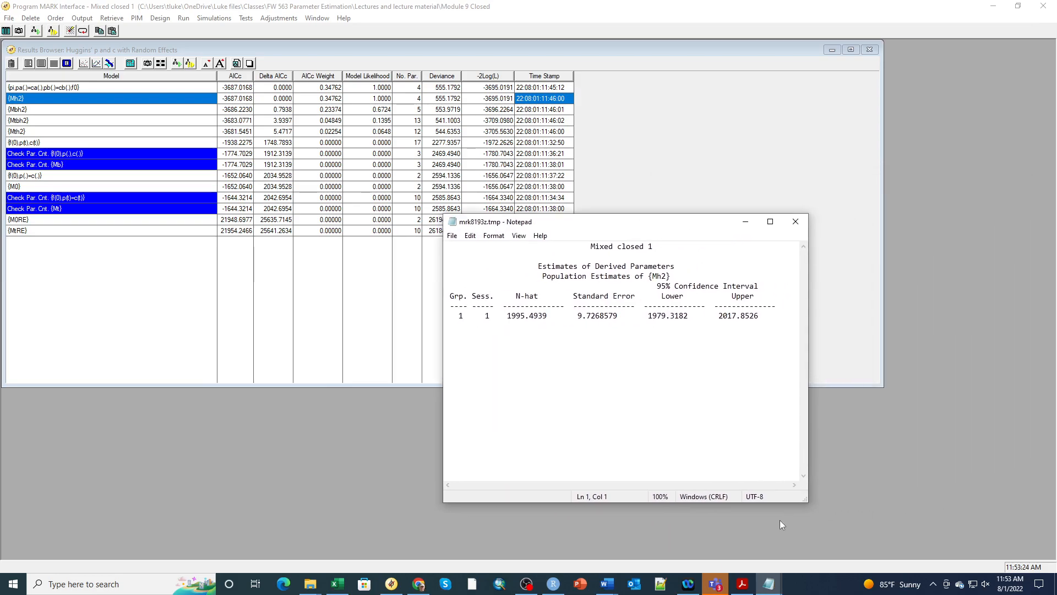
pyautogui.moveTo(770, 591)
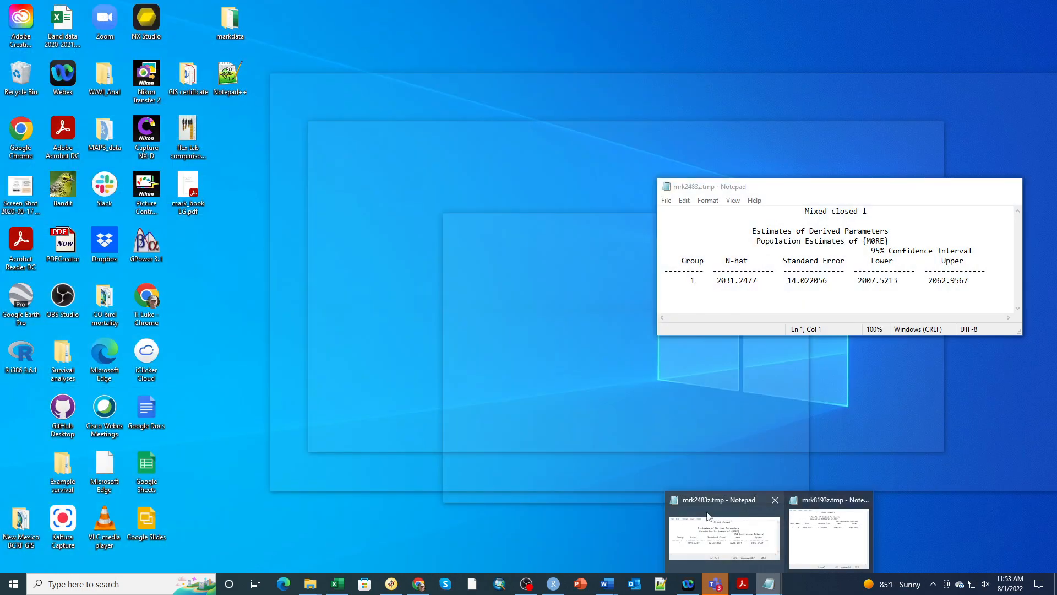
pyautogui.click(709, 516)
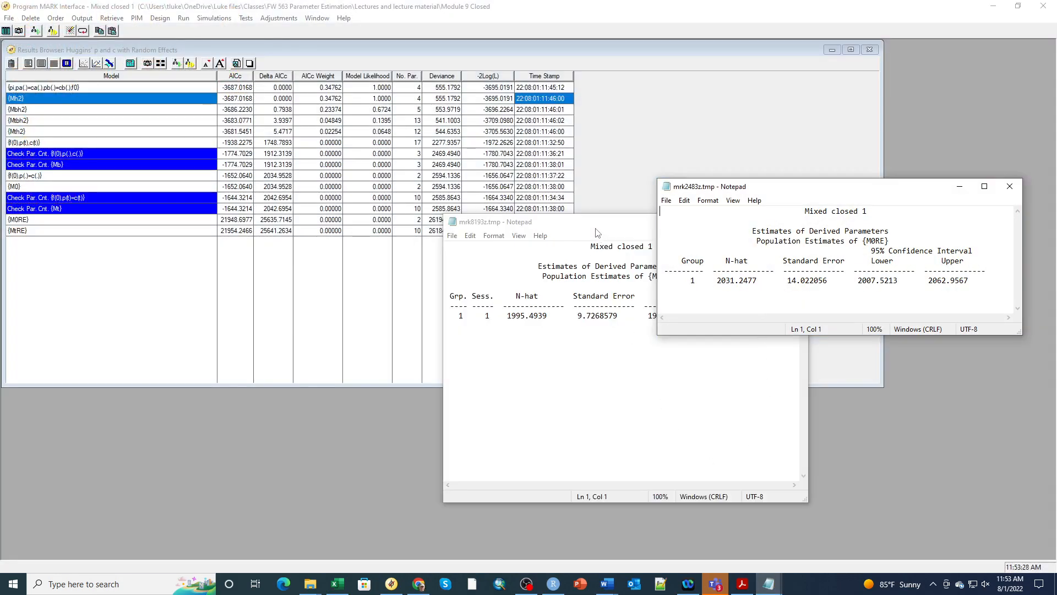
pyautogui.moveTo(596, 230); pyautogui.dragTo(754, 331)
pyautogui.moveTo(782, 190); pyautogui.dragTo(719, 91)
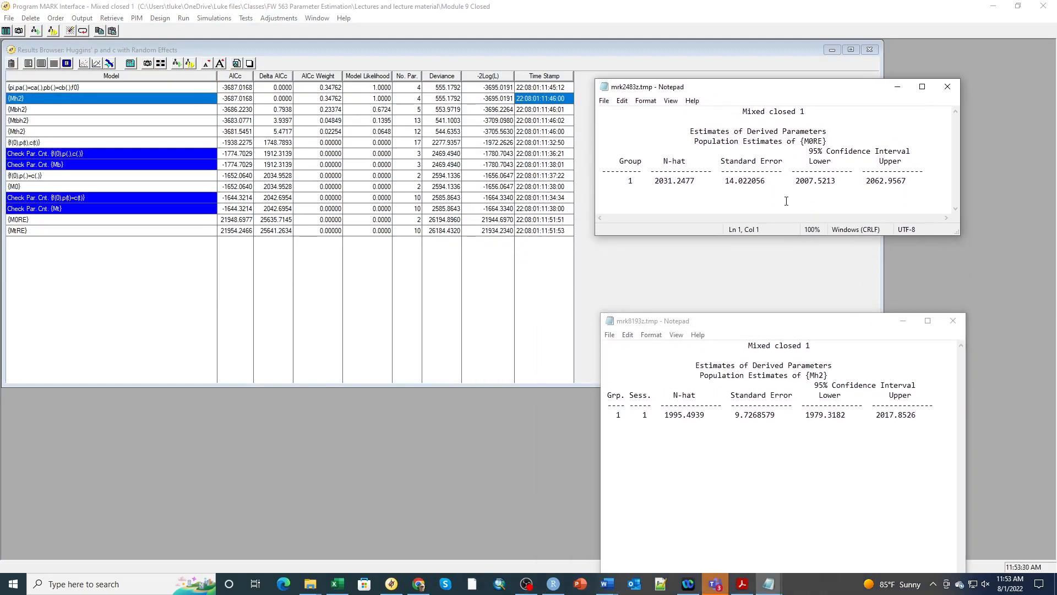
pyautogui.moveTo(813, 313); pyautogui.dragTo(821, 242)
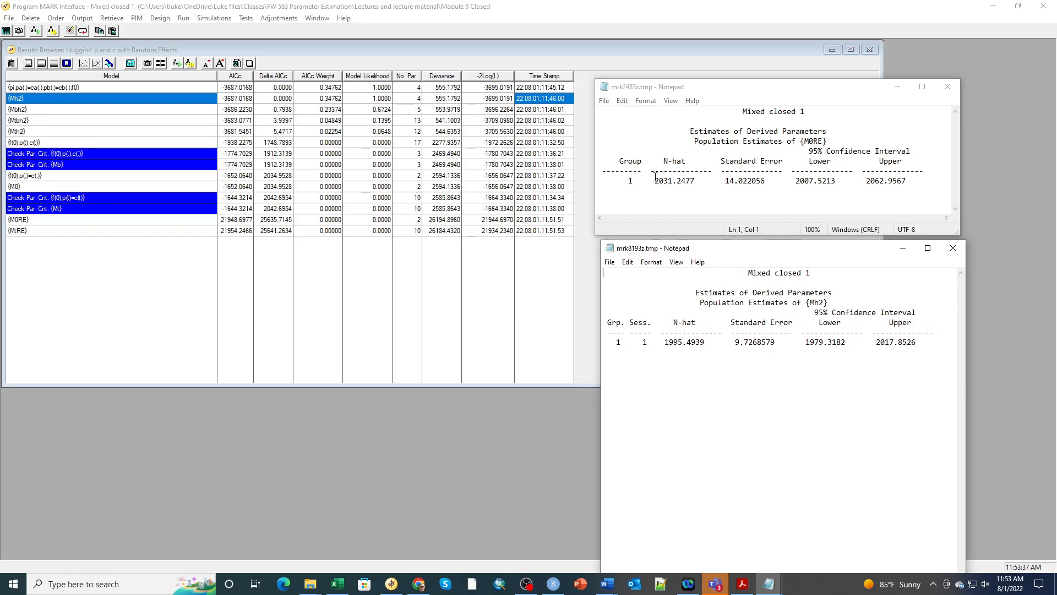
# Compare the N-hat, standard error and confidence interval of M0RE and Mh2, highlighting each model's estimate row.
pyautogui.moveTo(619, 186); pyautogui.dragTo(925, 185)
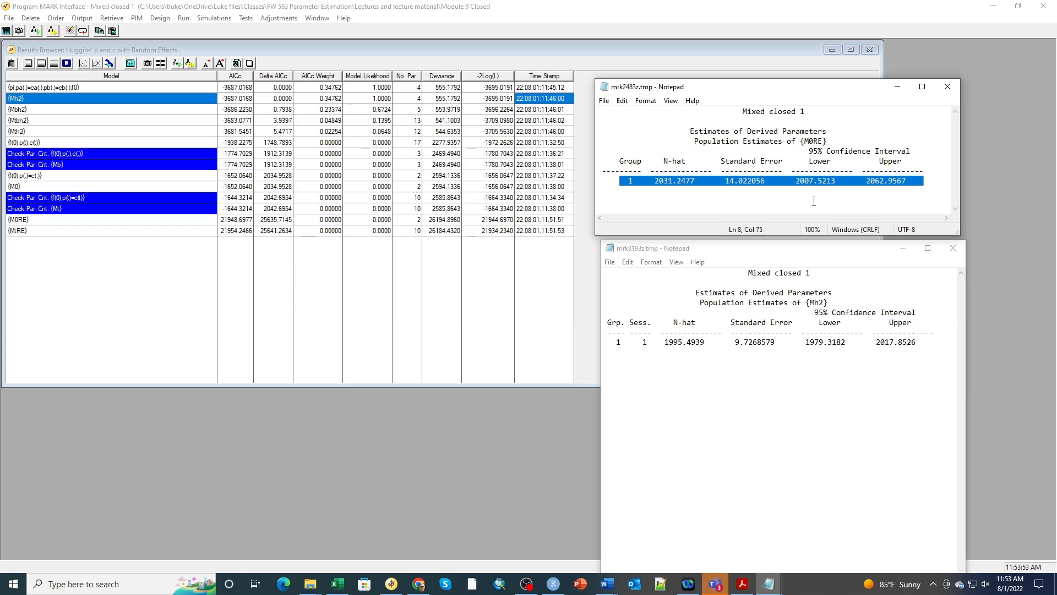
pyautogui.moveTo(618, 342); pyautogui.dragTo(923, 346)
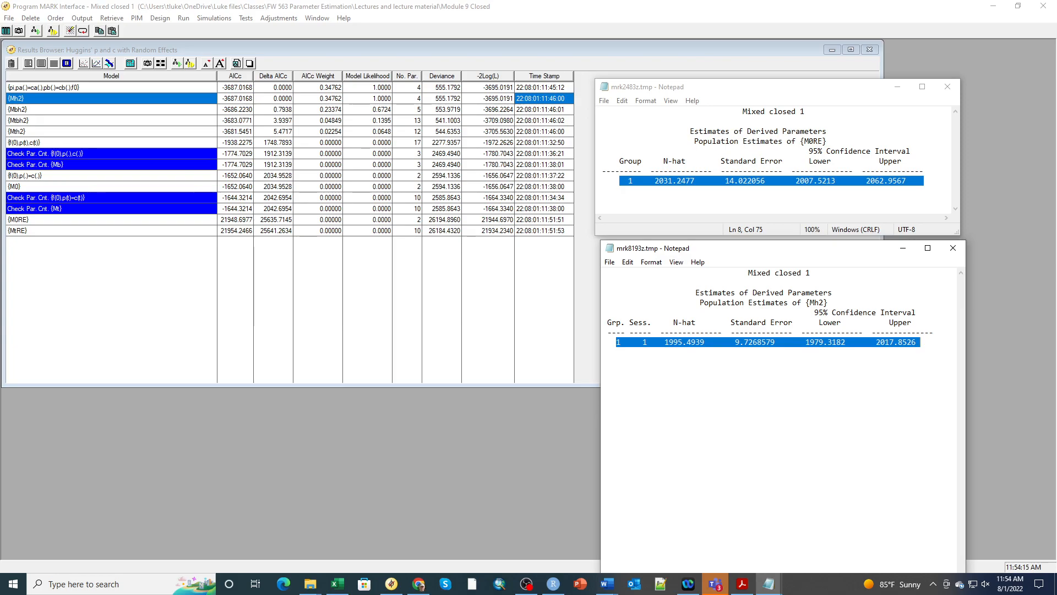
pyautogui.hotkey('alt', 'Tab')
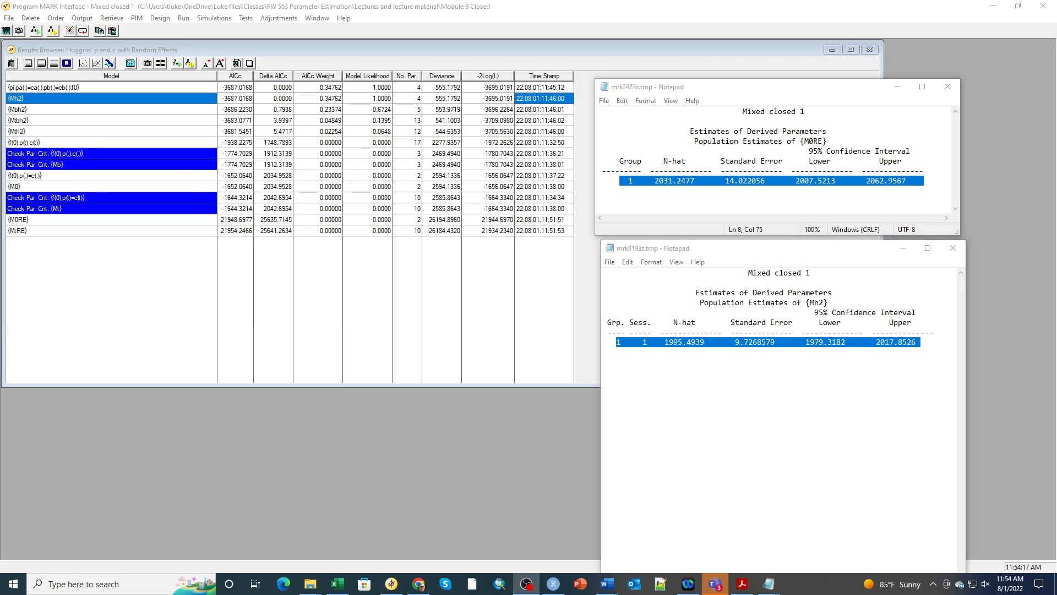